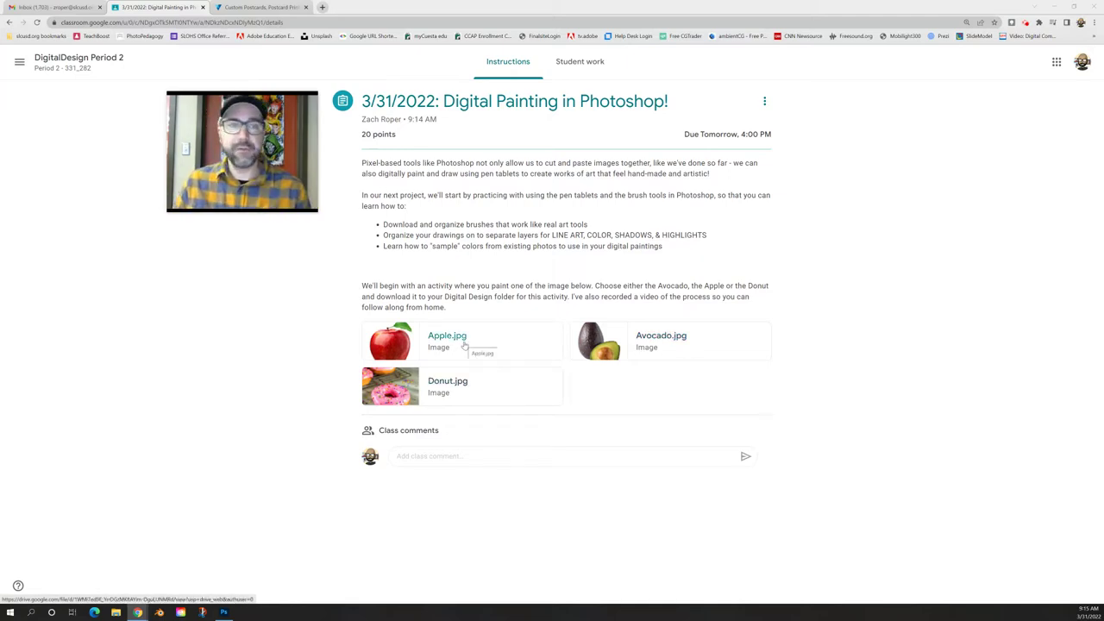
View the Apple.jpg attachment from the Digital Painting assignment in a new window
left_click(462, 342)
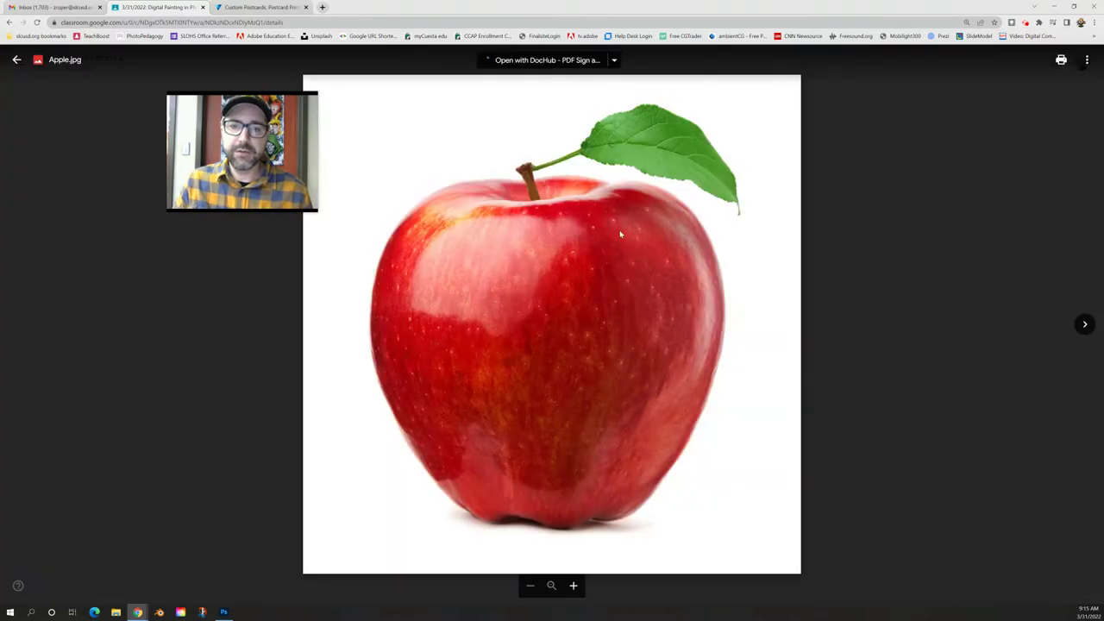
left_click(1087, 60)
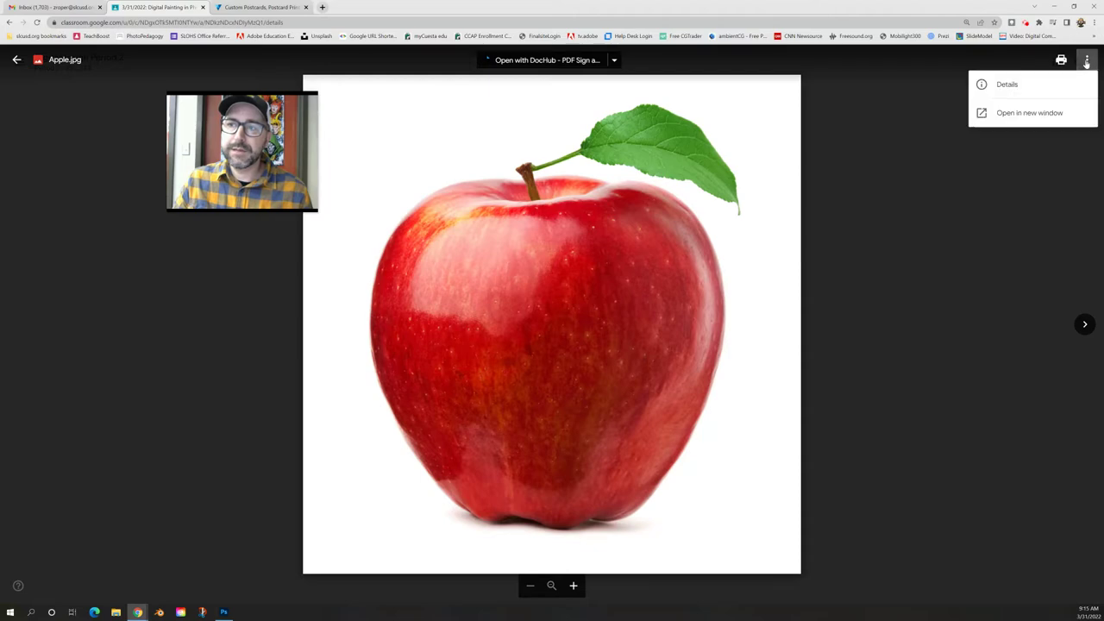
left_click(1030, 114)
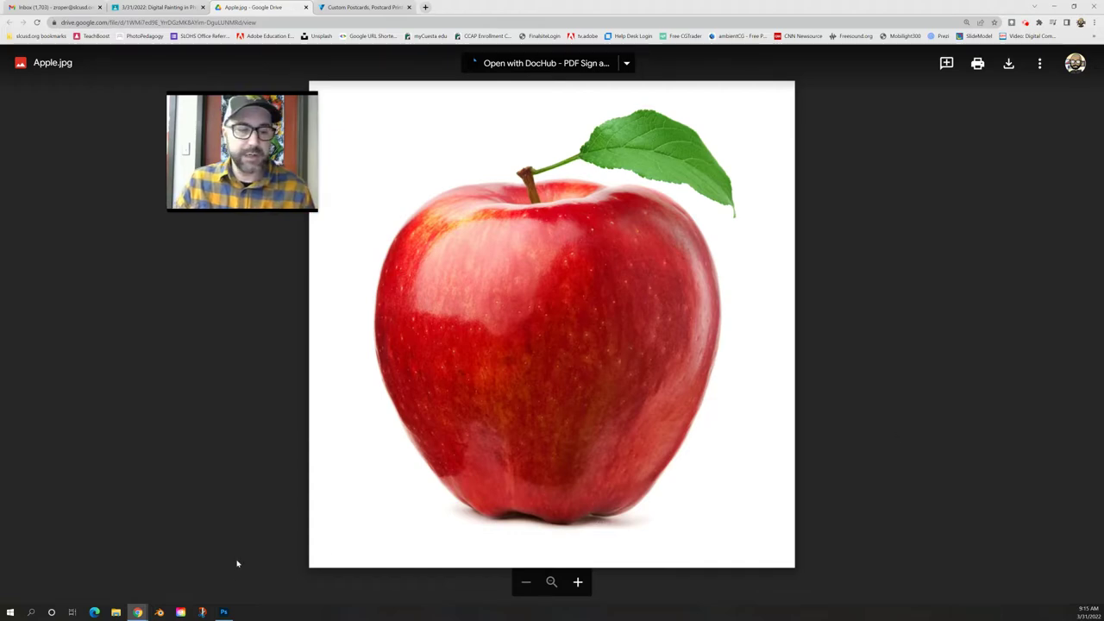
Switch to Photoshop, maximize its window, and move the floating Layers panel and toolbar clear of the recent files
left_click(224, 611)
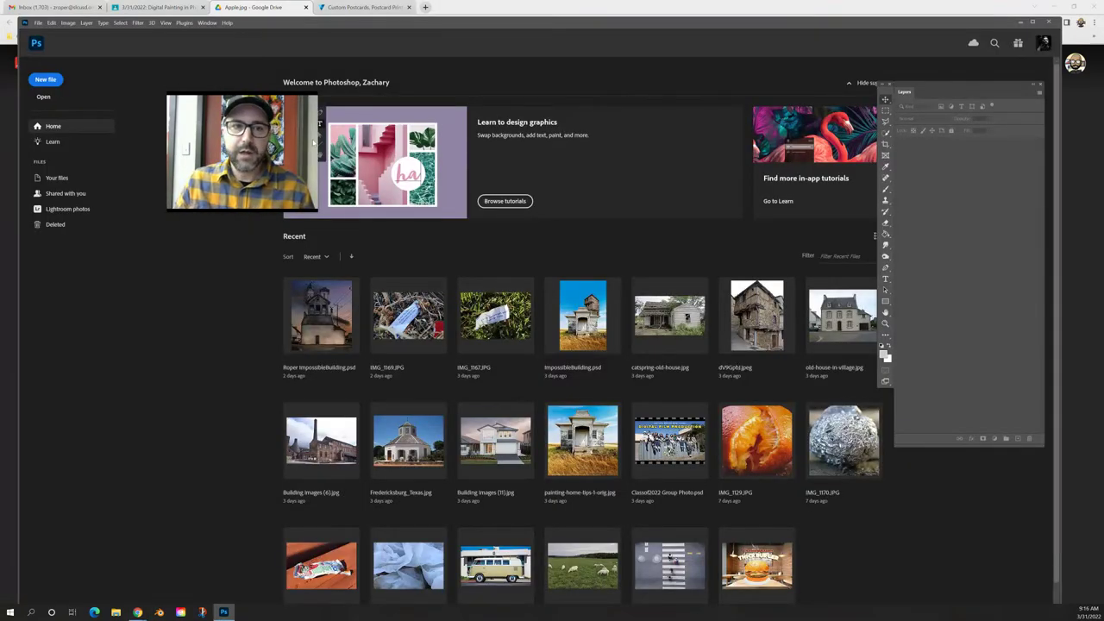
left_click_drag(313, 143, 144, 270)
double_click(800, 28)
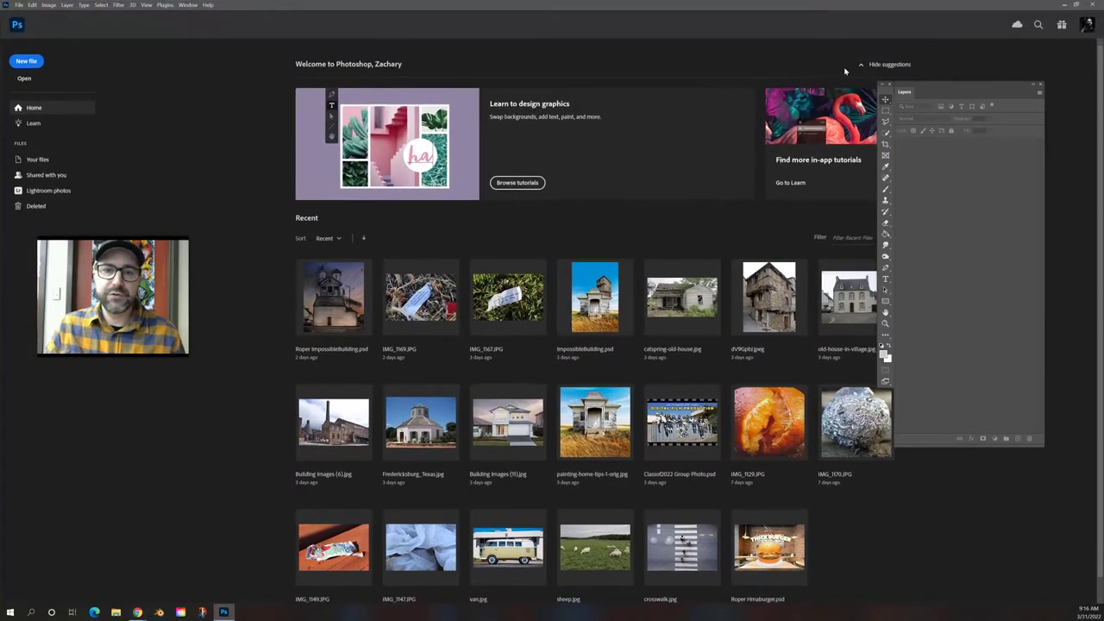
left_click_drag(954, 85, 995, 52)
left_click_drag(886, 90, 925, 58)
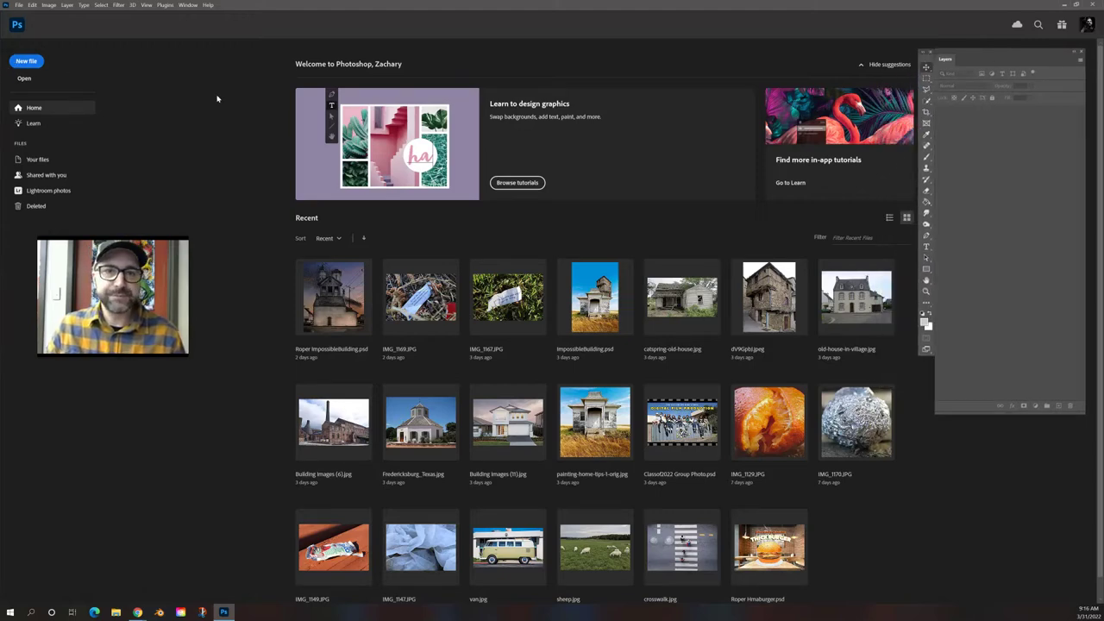
Create a 2000 x 2000 pixel, 300 ppi document named with the surname plus "_Digital Painting", and place the toolbar and Layers panel beside the canvas
key("ctrl+n")
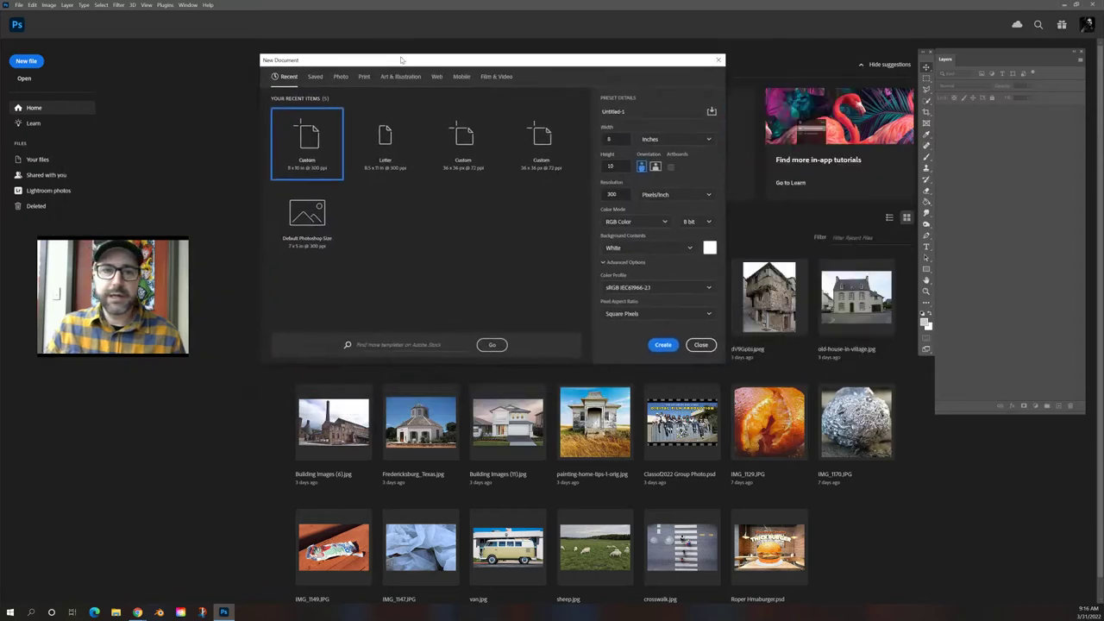
left_click_drag(401, 60, 444, 49)
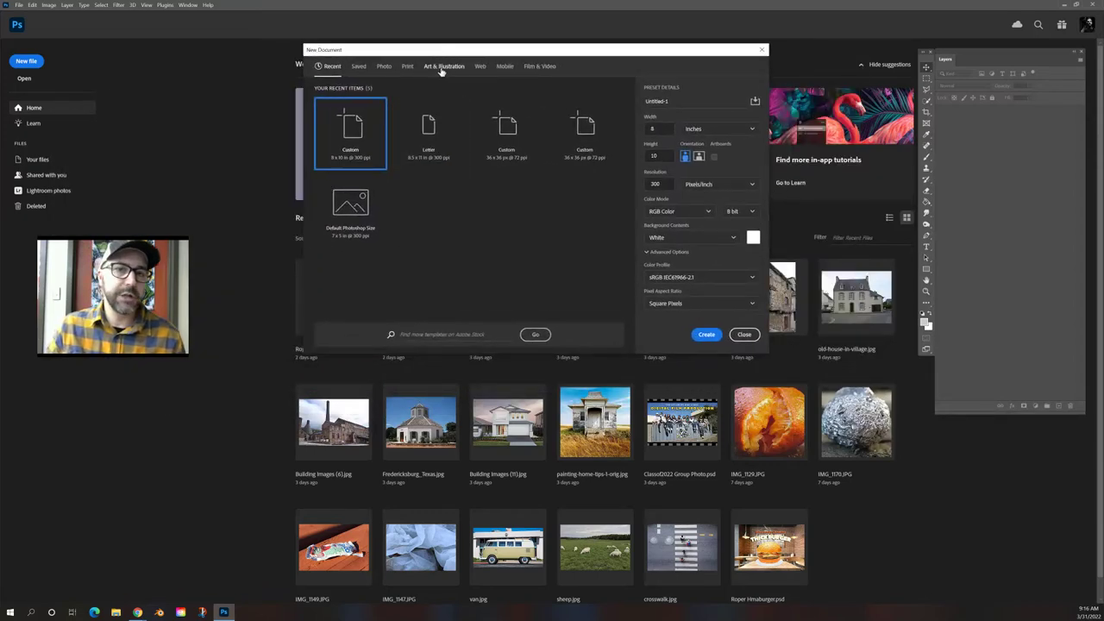
left_click(442, 69)
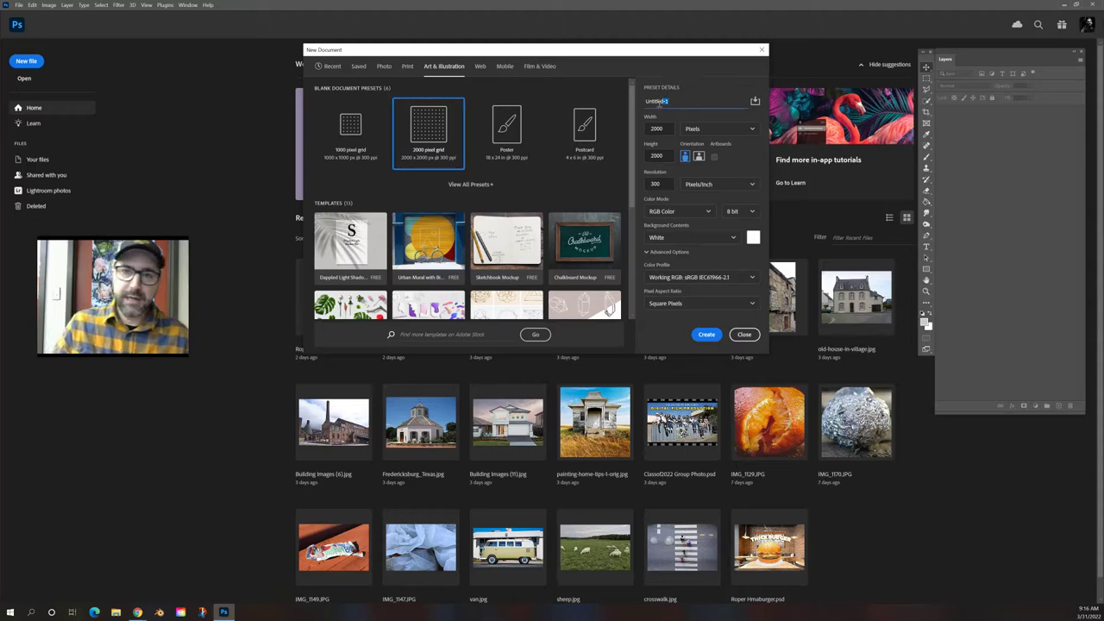
type("Roper_Digital P")
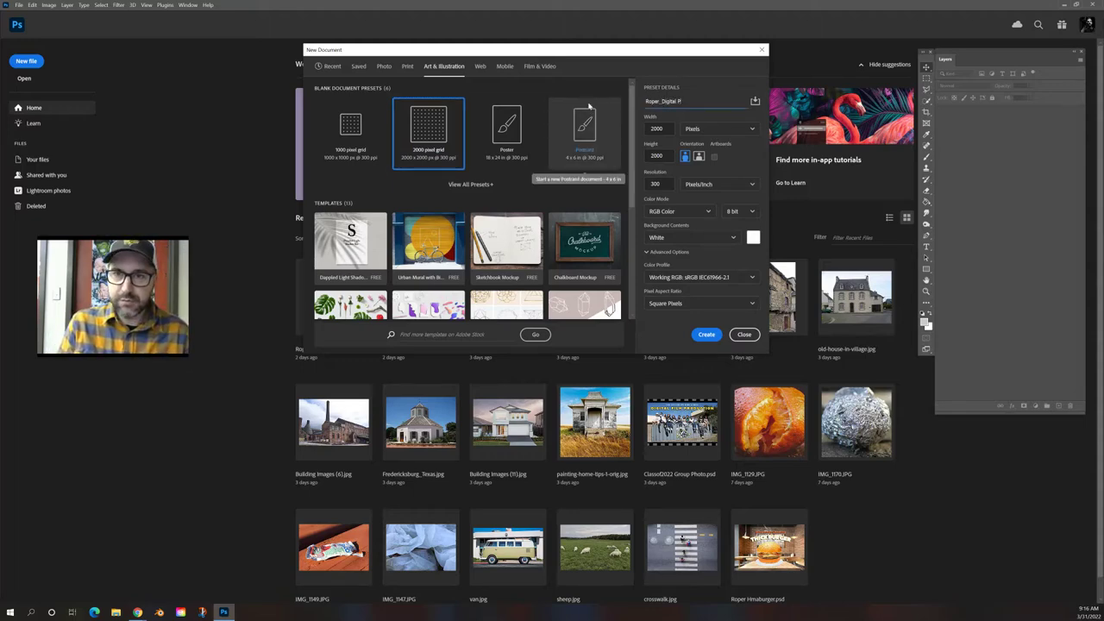
type("ainting")
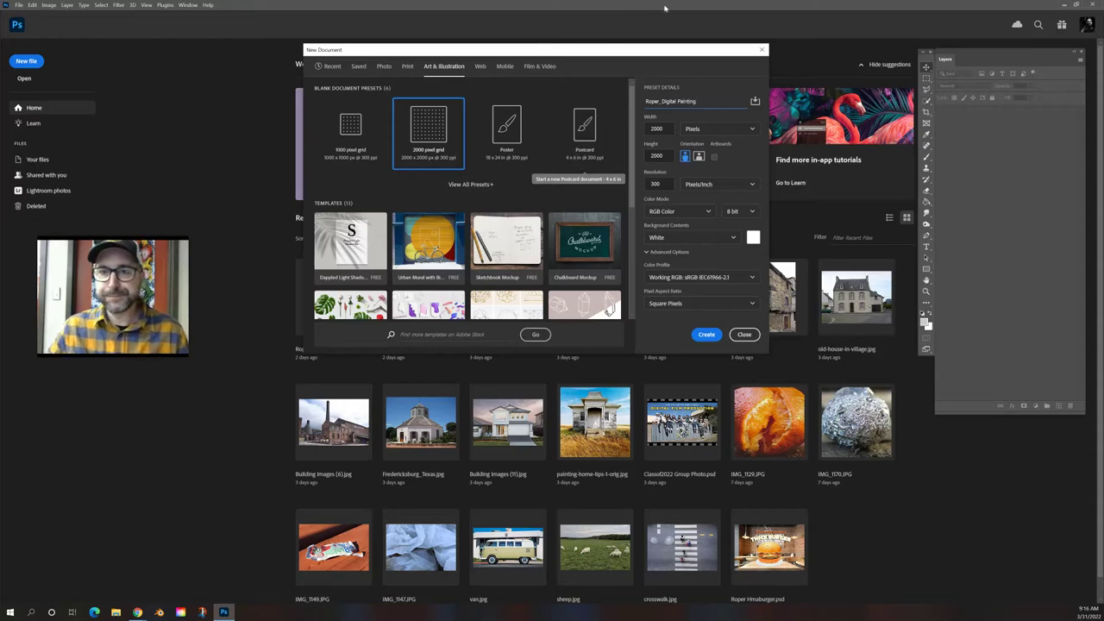
left_click(707, 335)
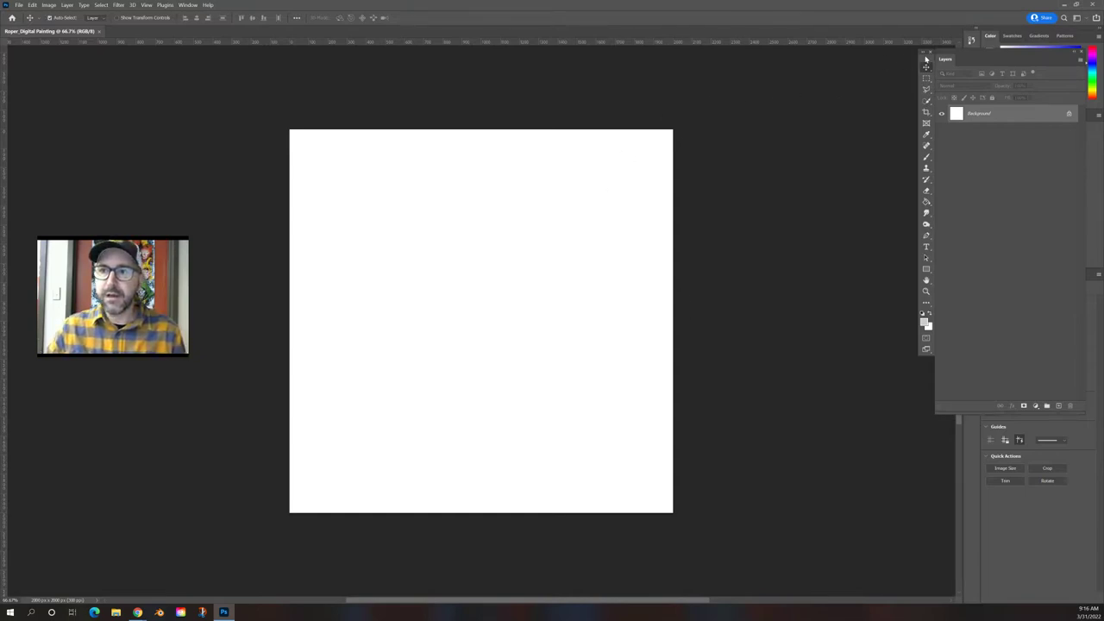
left_click_drag(924, 60, 714, 75)
left_click_drag(972, 58, 769, 66)
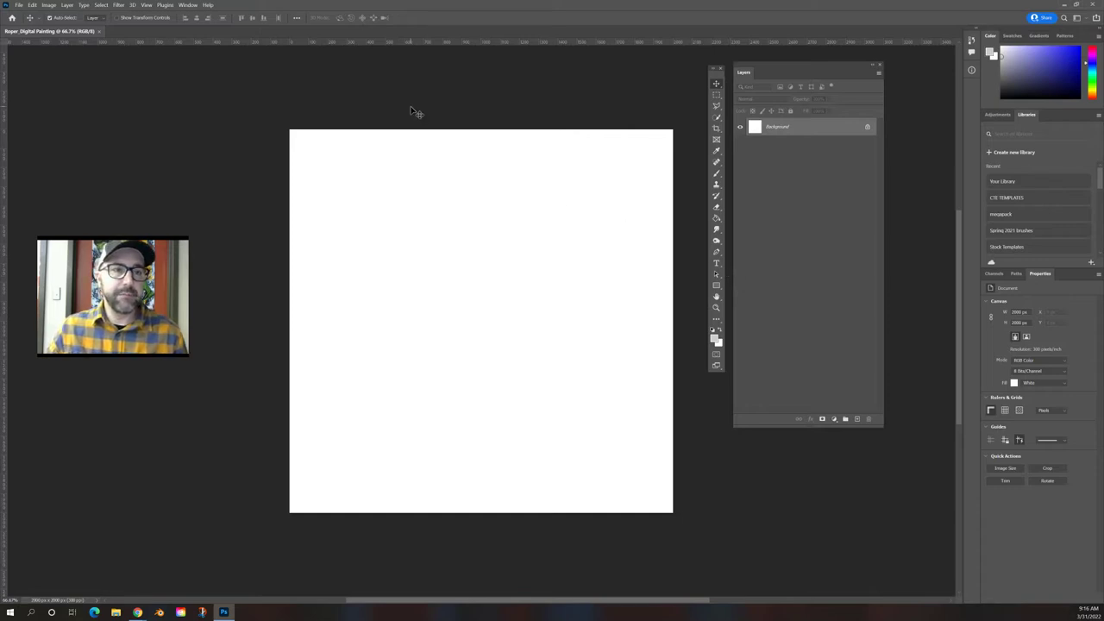
Open the Apple image from the Digital Painting Techniques folder inside the Digital Design 1 folder on the Desktop
left_click(19, 6)
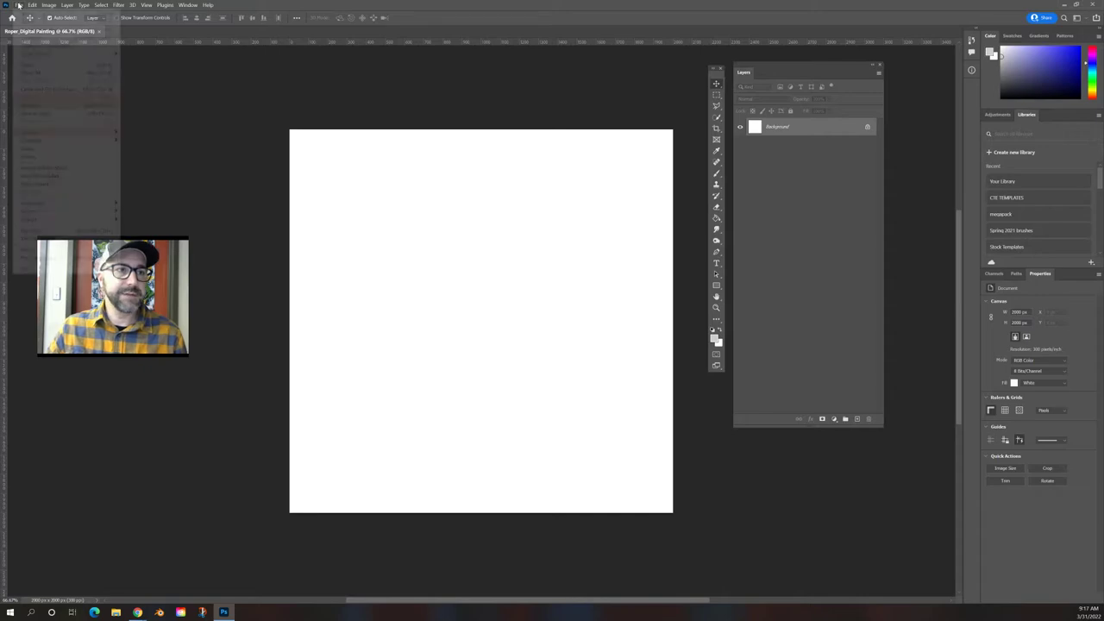
left_click(26, 22)
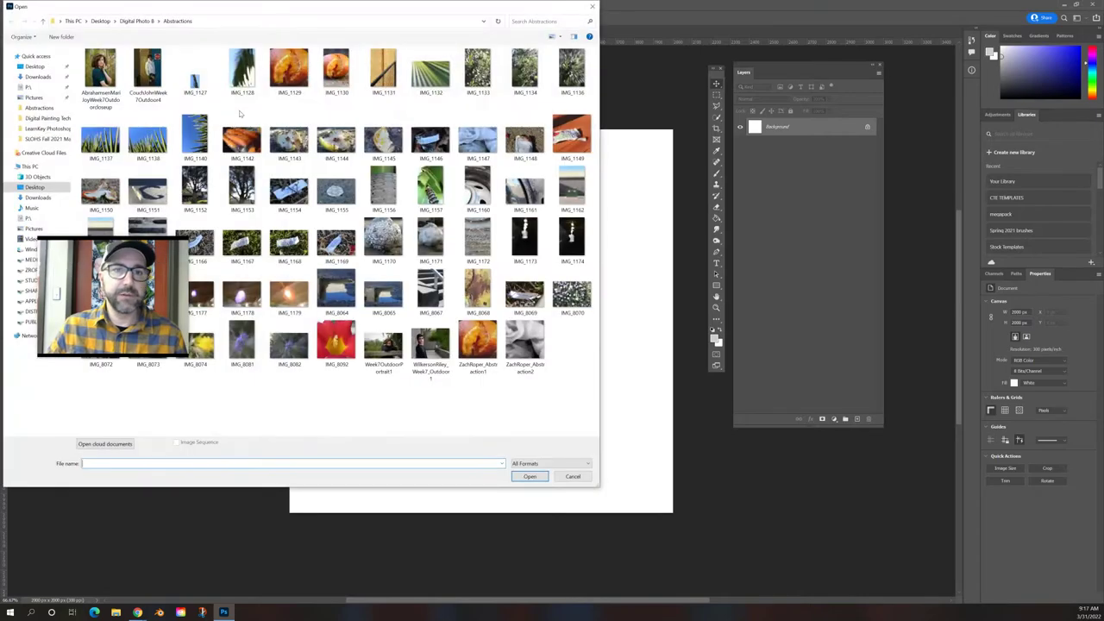
left_click(43, 78)
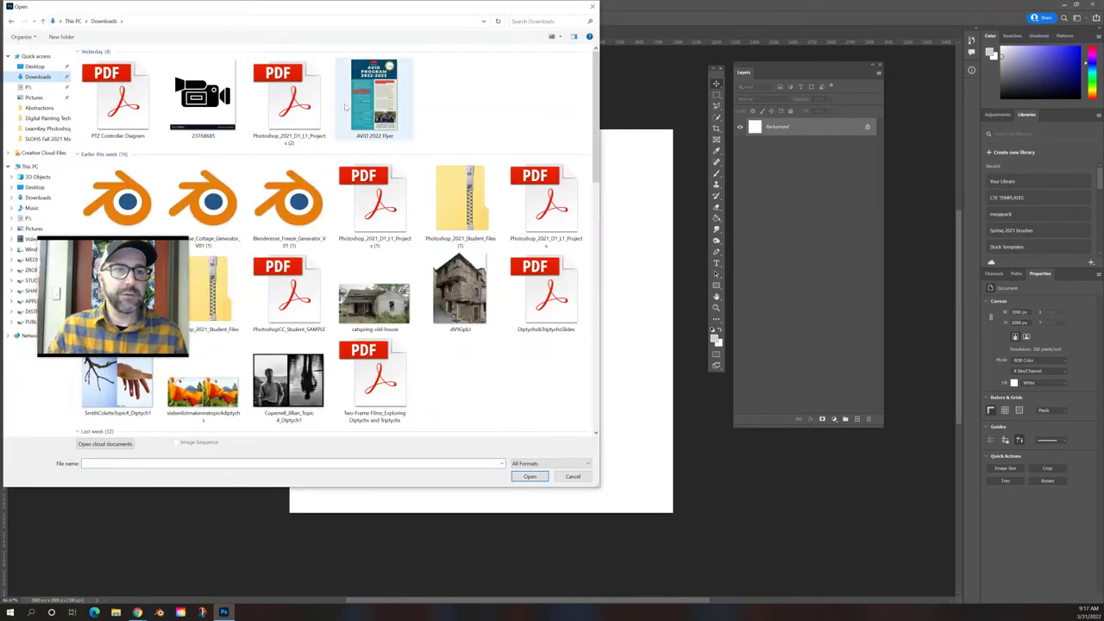
left_click(34, 67)
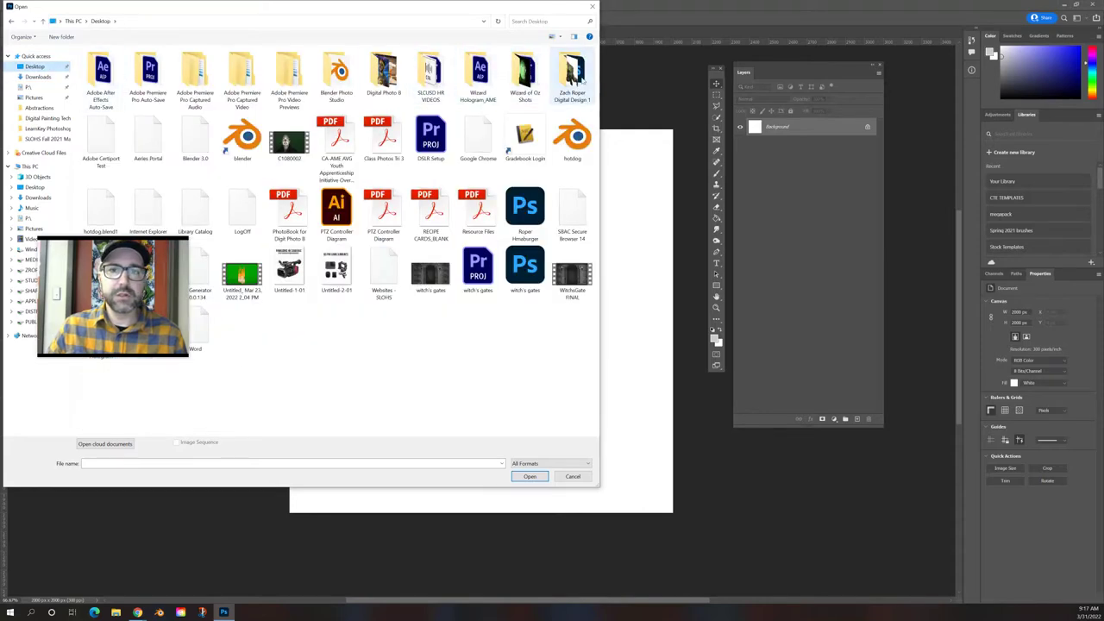
double_click(572, 73)
double_click(110, 71)
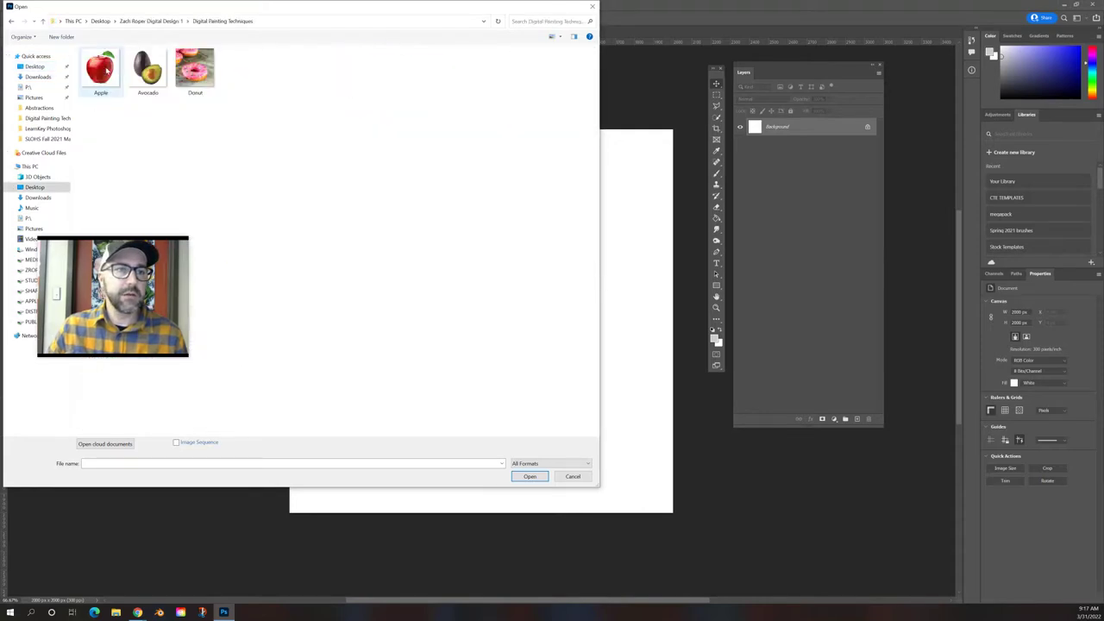
double_click(117, 76)
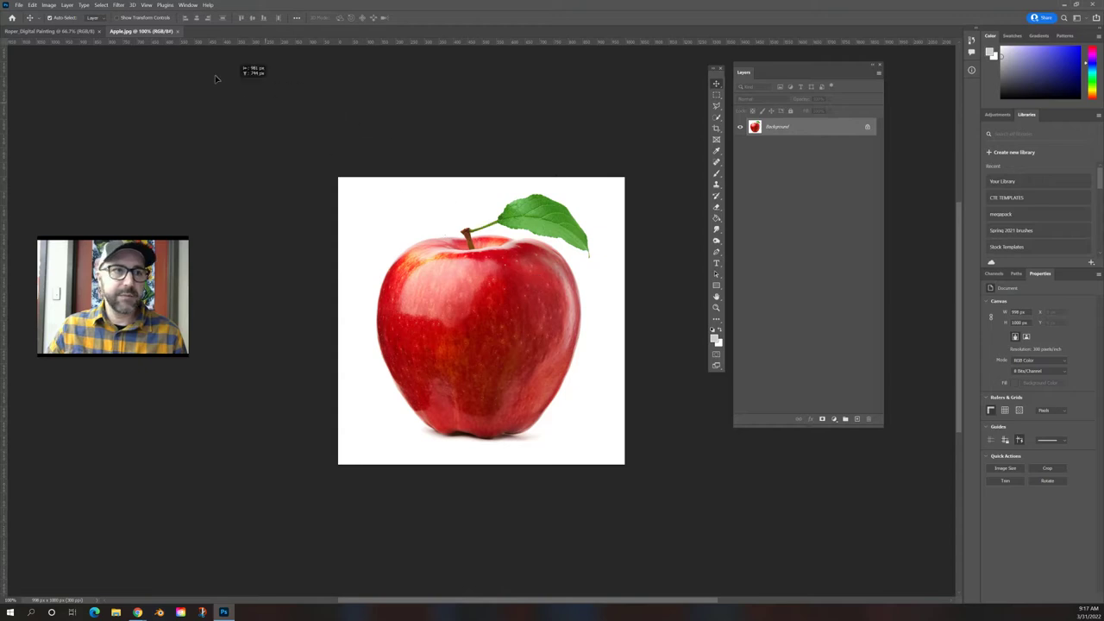
Paste the apple photo into the Digital Painting document as a new layer and move it to the lower centre of the canvas
left_click(83, 32)
key("ctrl+v")
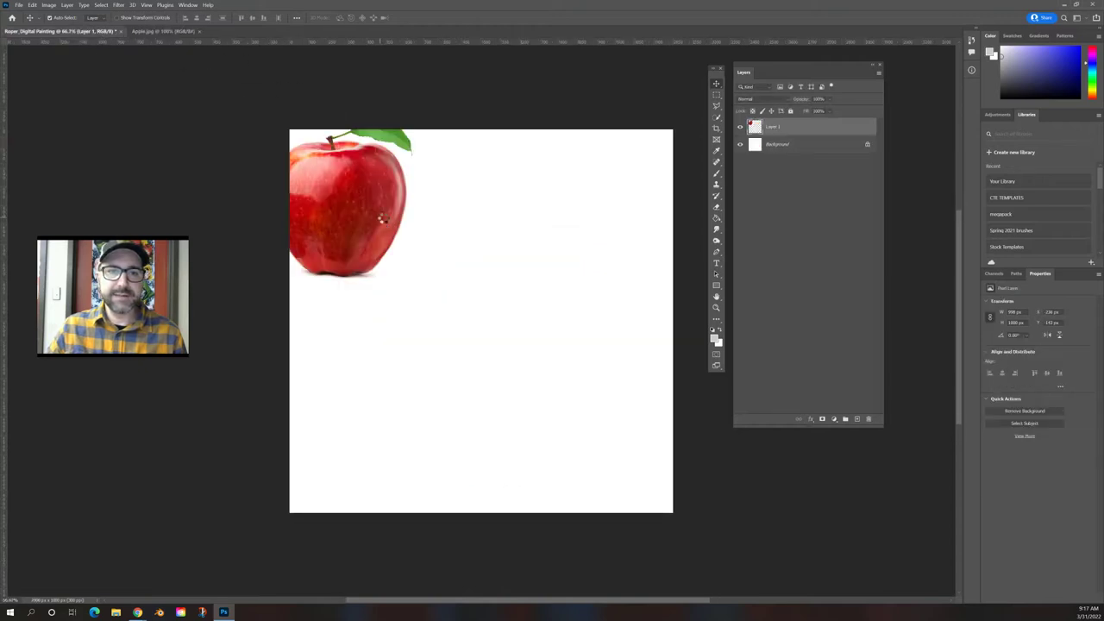
left_click_drag(396, 235, 519, 415)
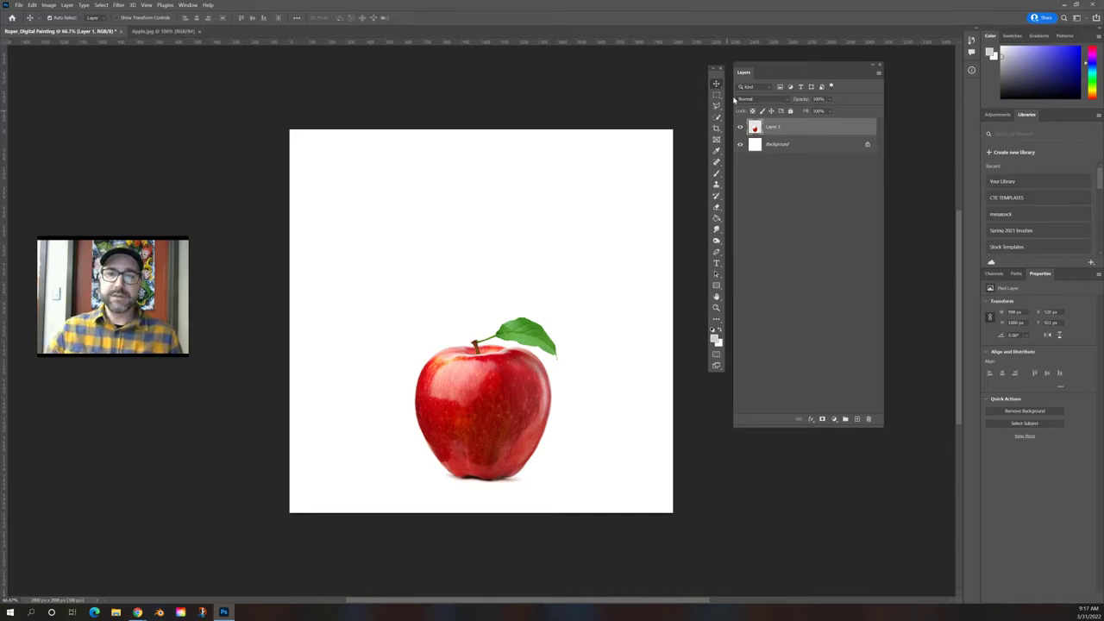
Add a new layer above the apple photo layer and name it LineArt
left_click(858, 422)
double_click(775, 127)
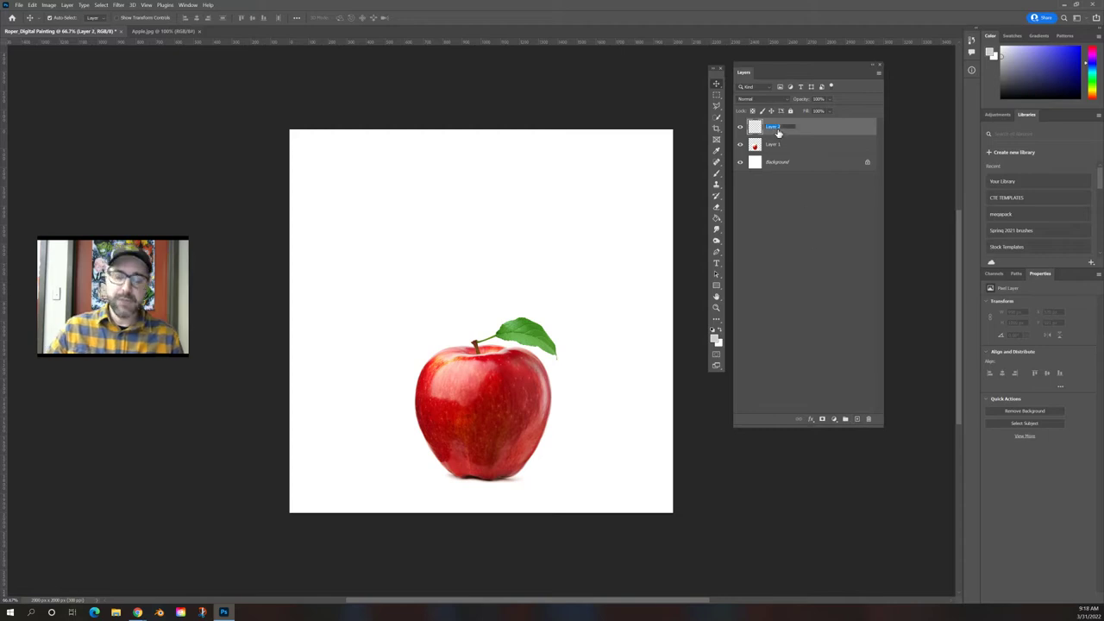
type("LineArt")
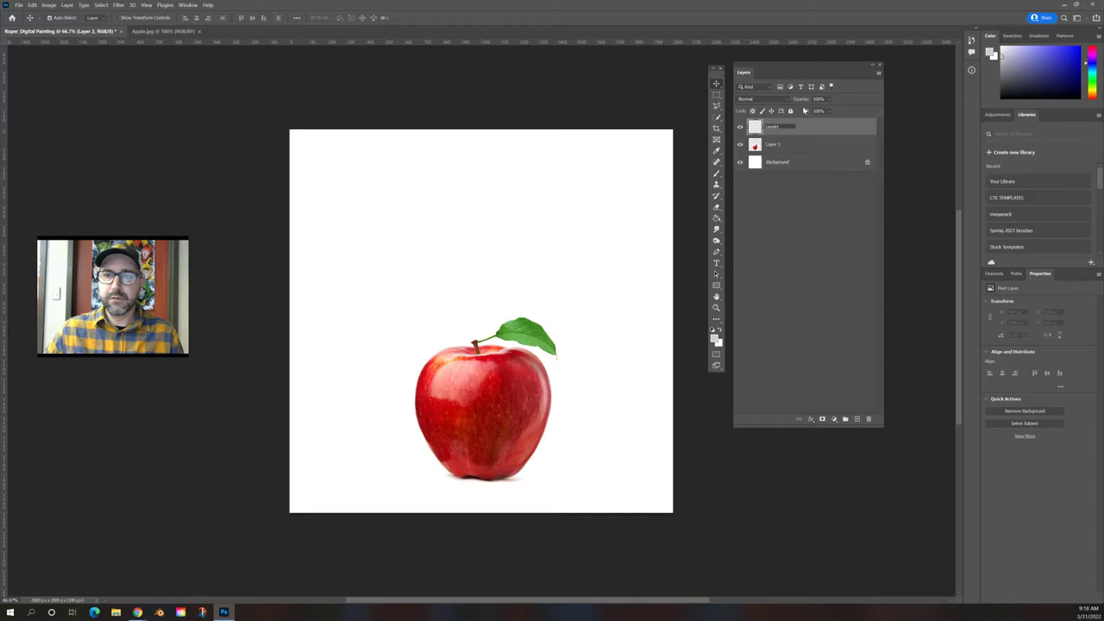
left_click(783, 220)
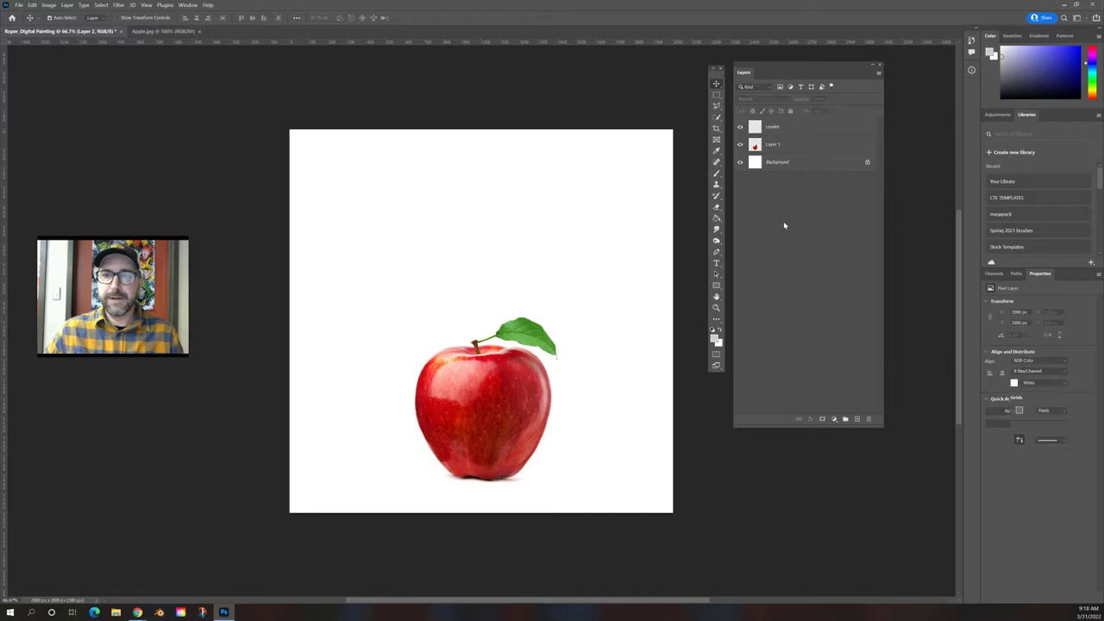
Reset the foreground and background colors to the default black and white, and select the Brush Tool
left_click_drag(718, 74, 756, 83)
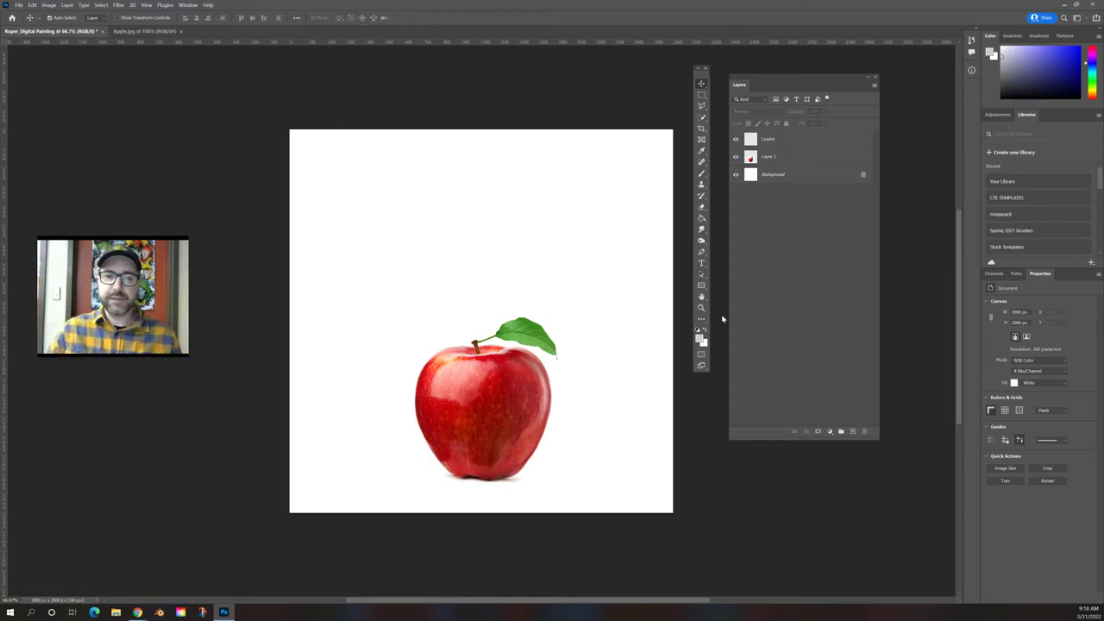
left_click(698, 332)
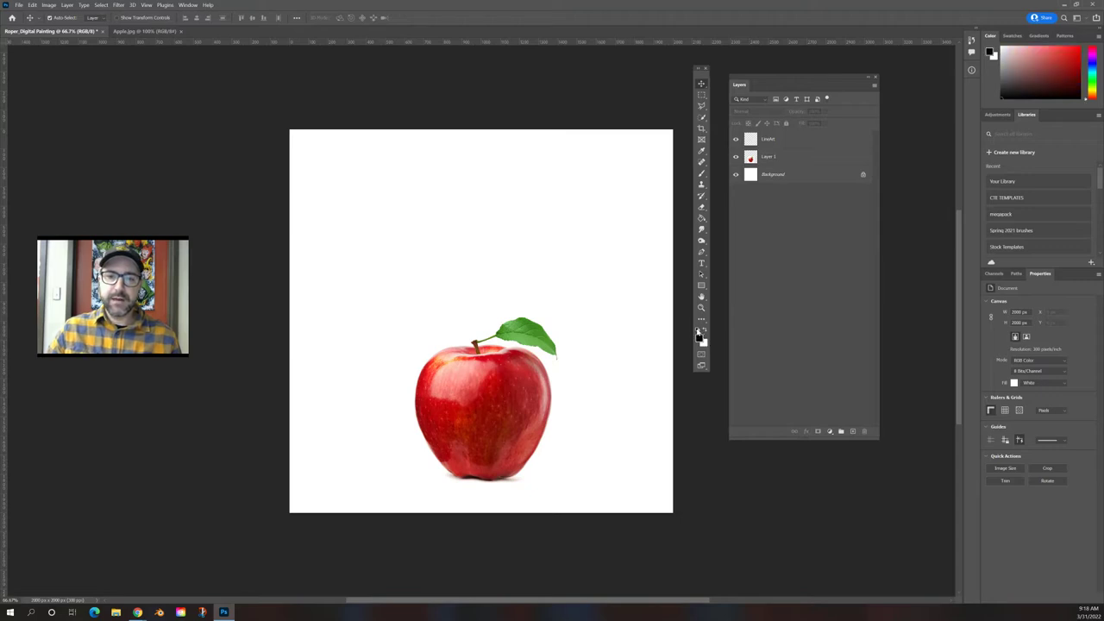
left_click(702, 176)
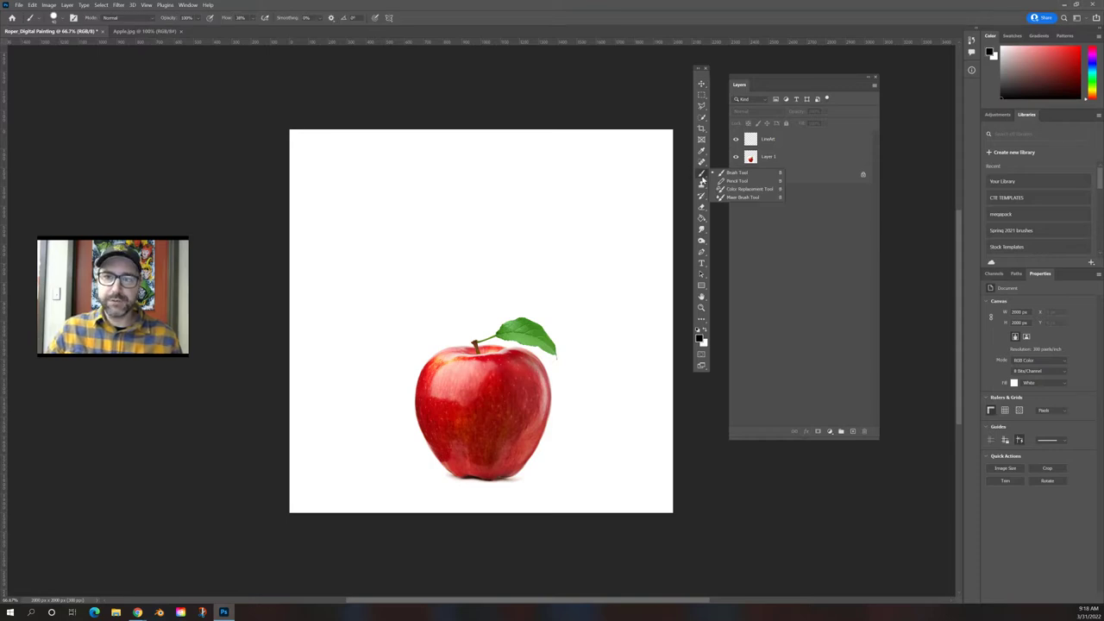
left_click(736, 174)
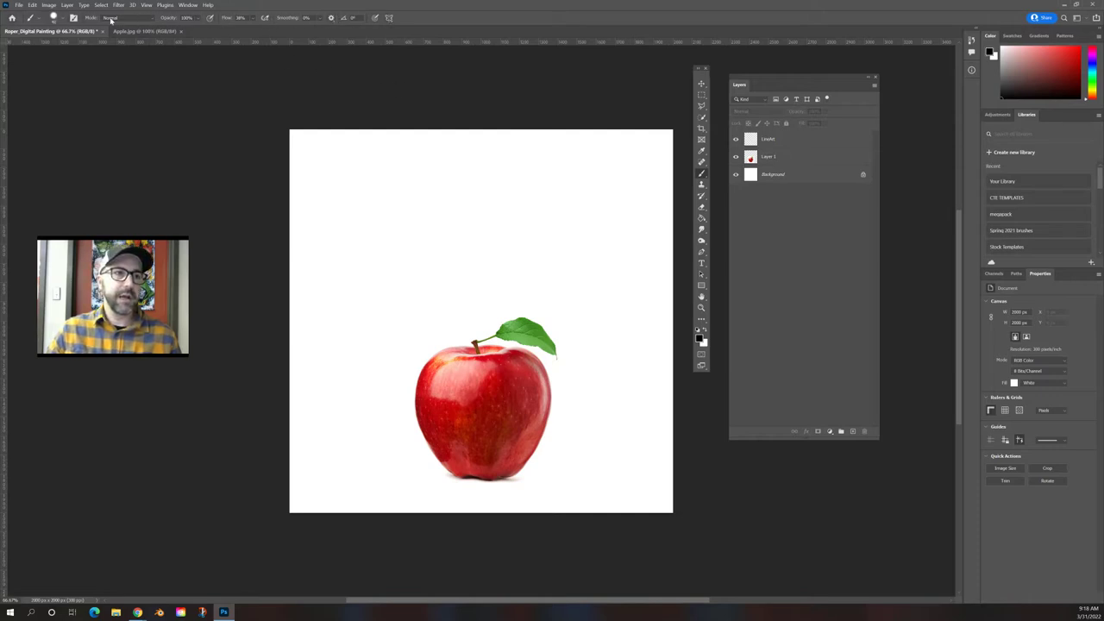
Enlarge the brush preset picker and collapse its Dry Media Brushes and General Brushes folders
left_click(61, 18)
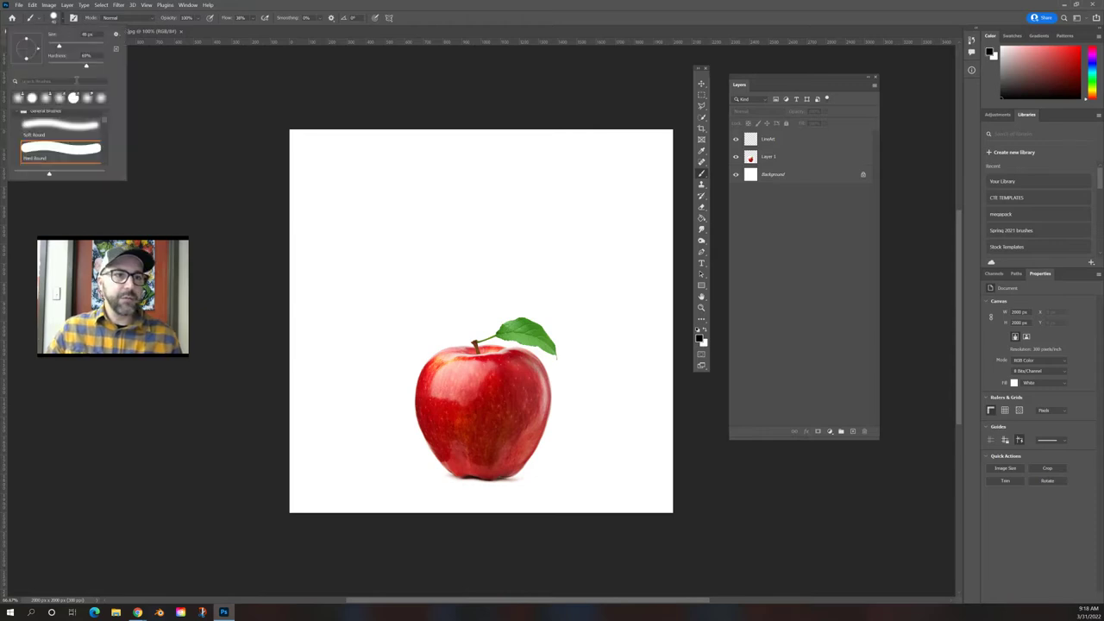
left_click_drag(125, 185, 234, 217)
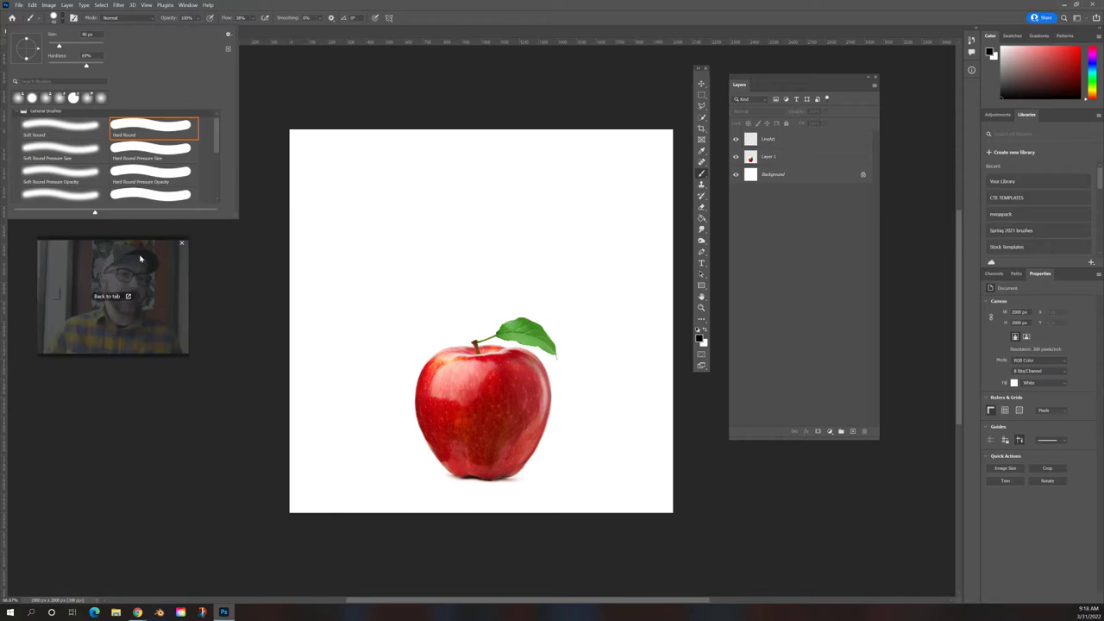
left_click(380, 141)
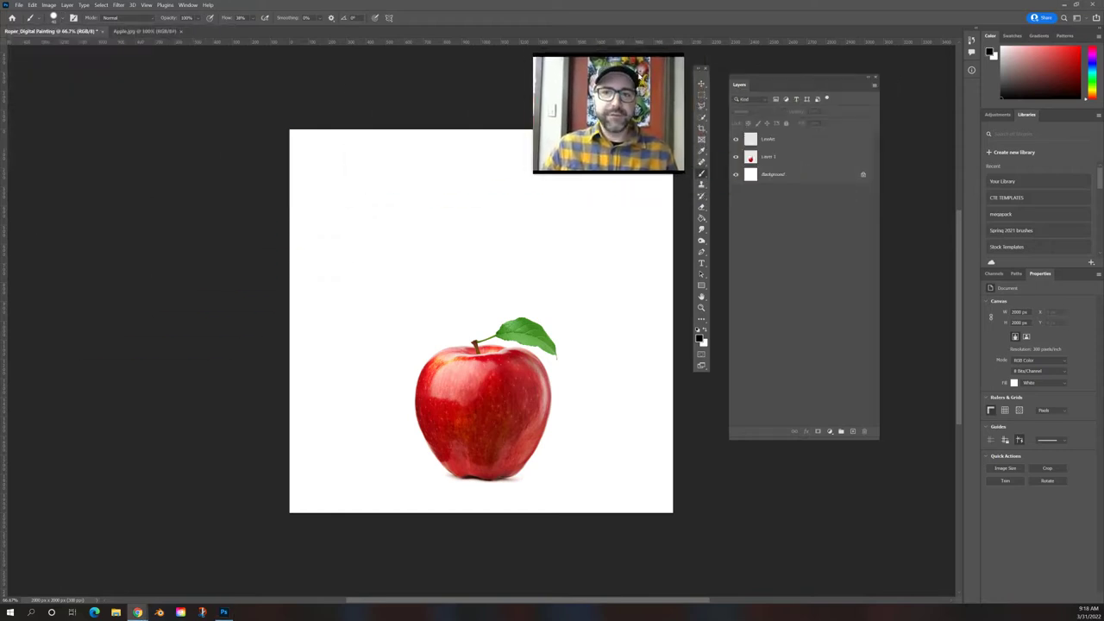
left_click(54, 17)
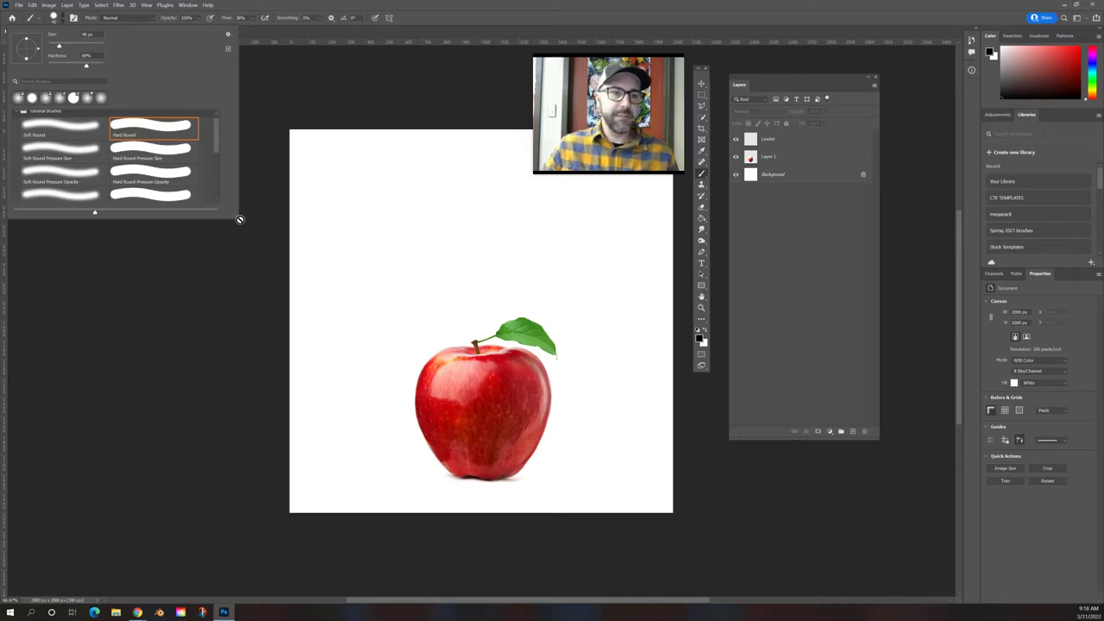
left_click_drag(236, 217, 231, 462)
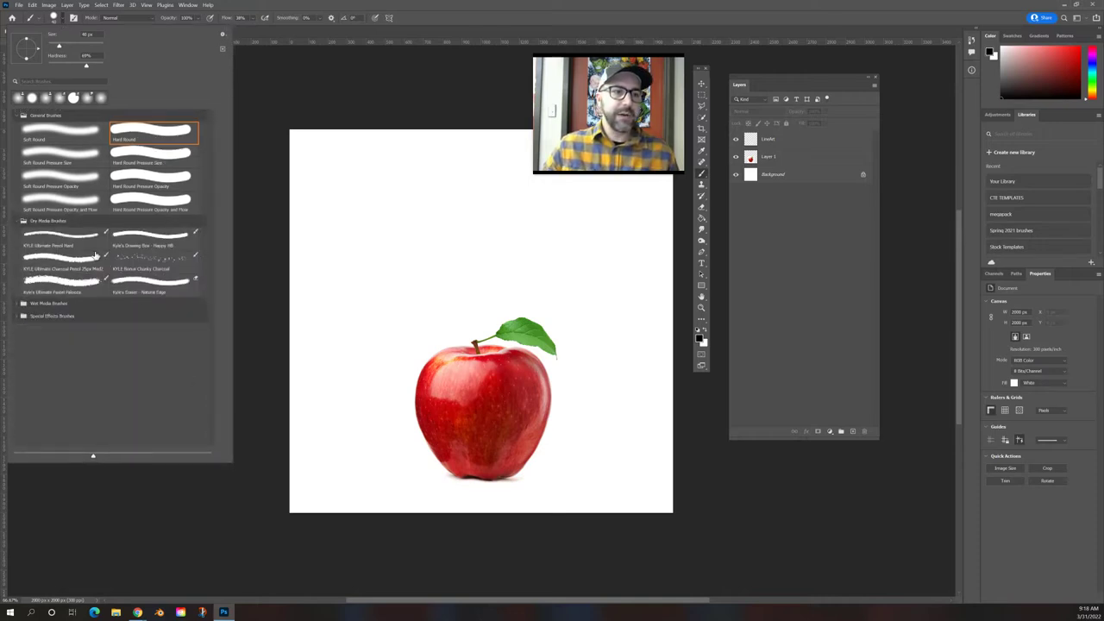
left_click(15, 221)
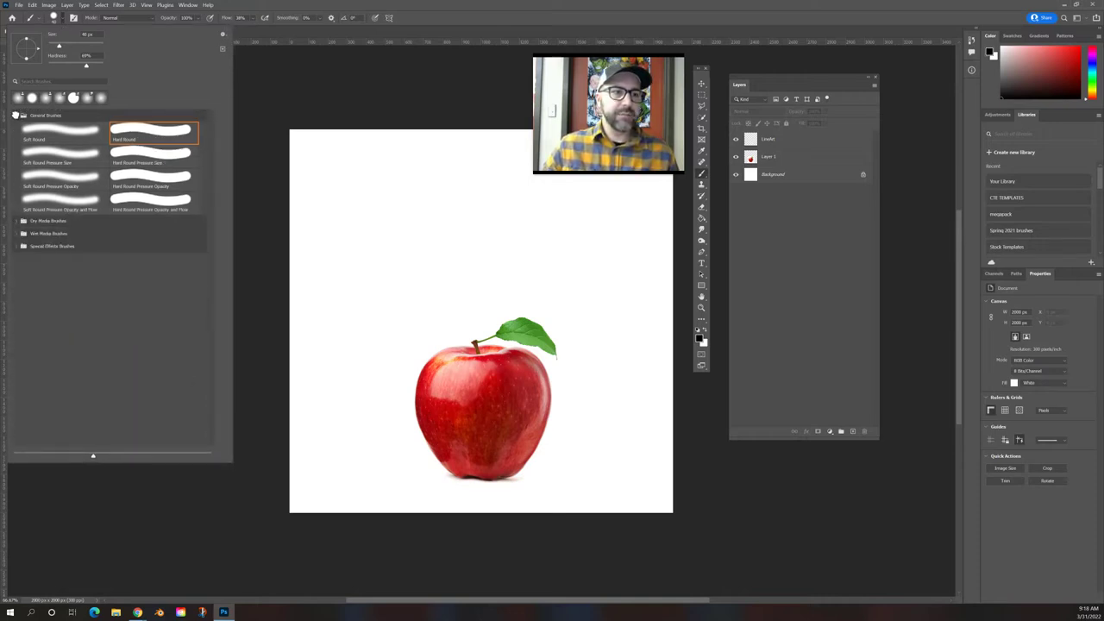
left_click(17, 116)
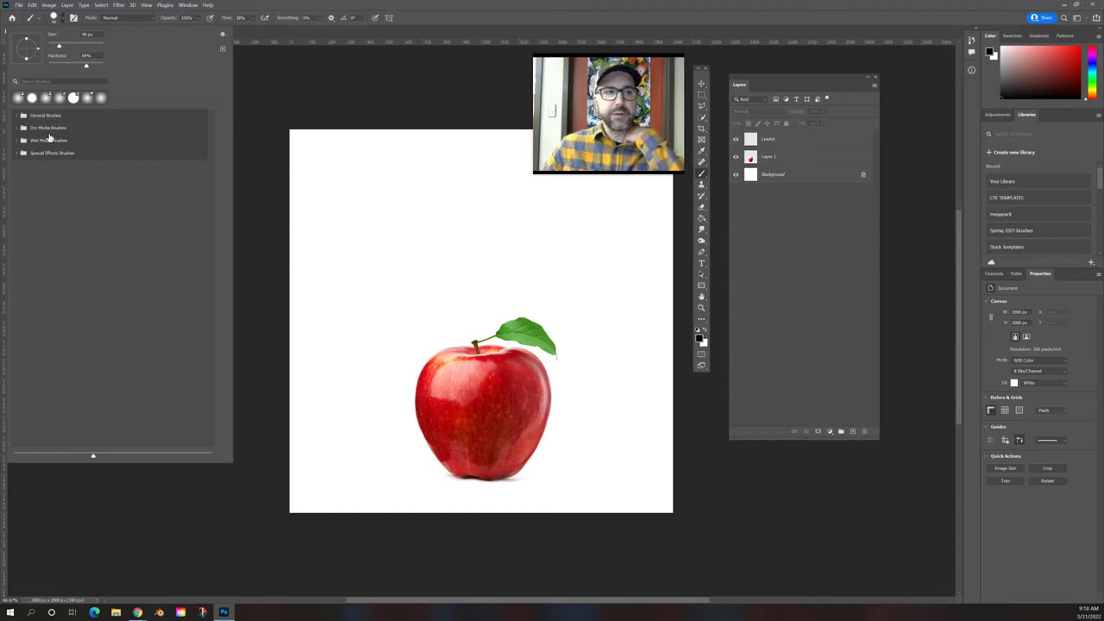
Expand the Dry Media, Wet Media and Special Effects brush folders to look over the brushes in each
left_click(18, 128)
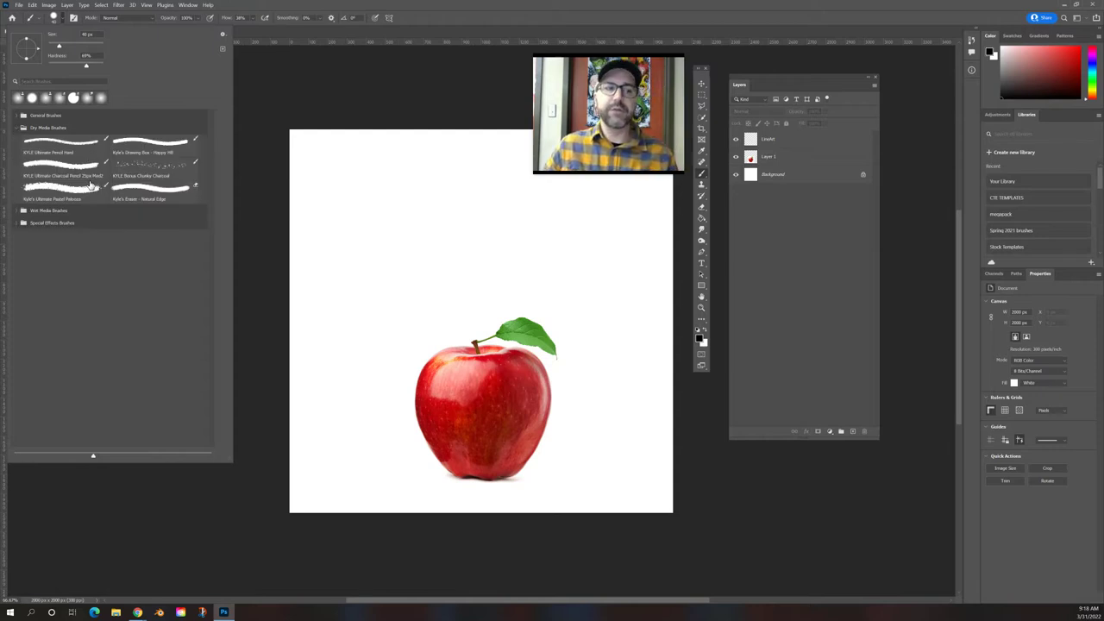
left_click(17, 210)
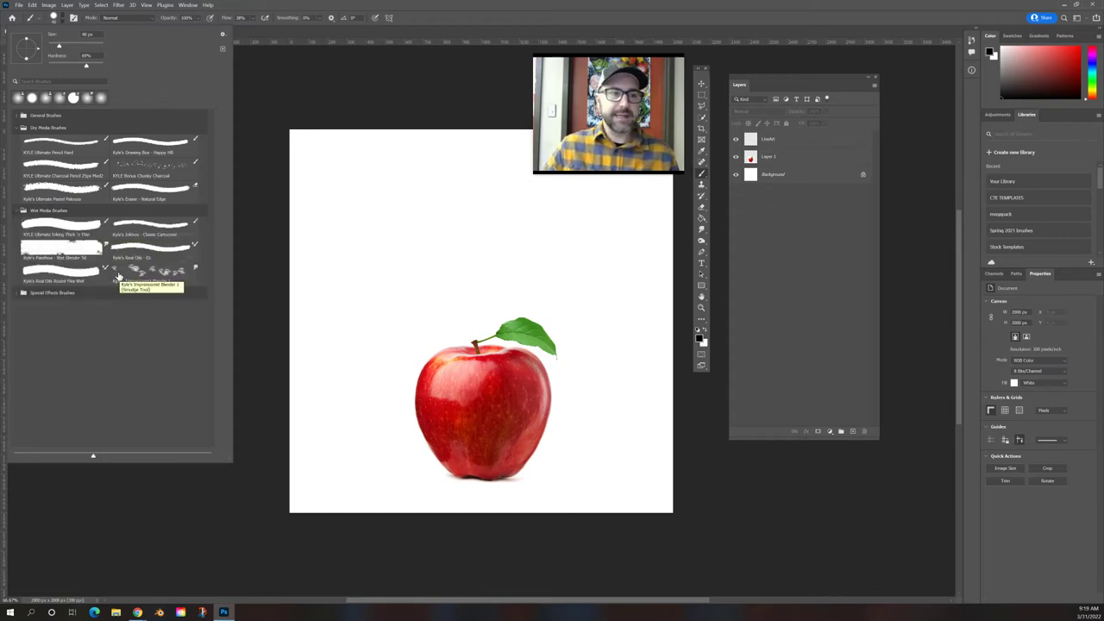
left_click(16, 293)
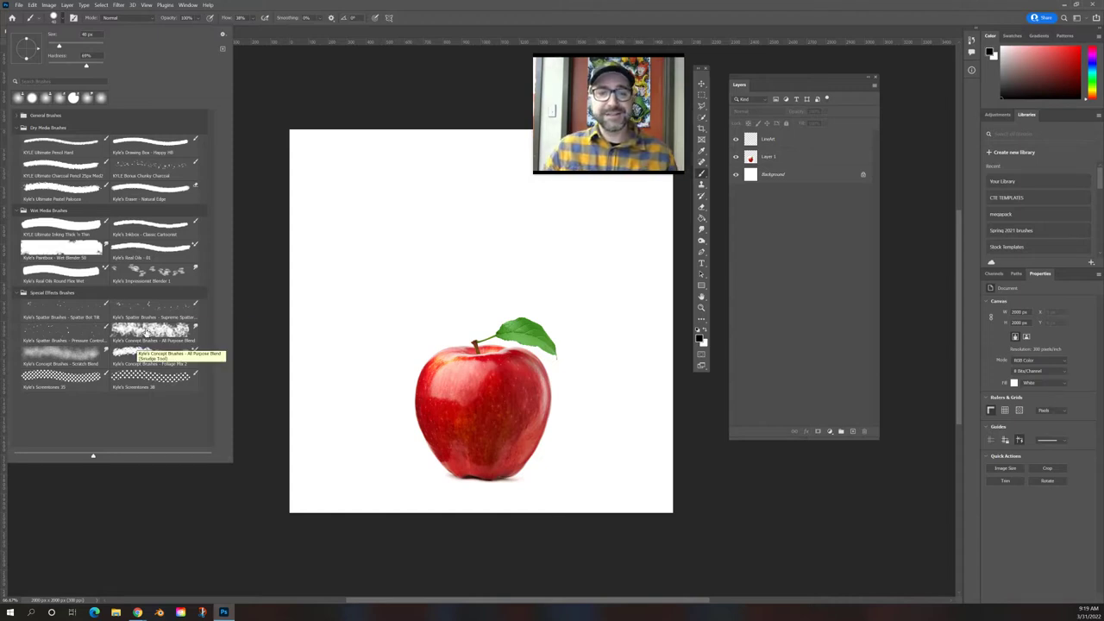
key("Escape")
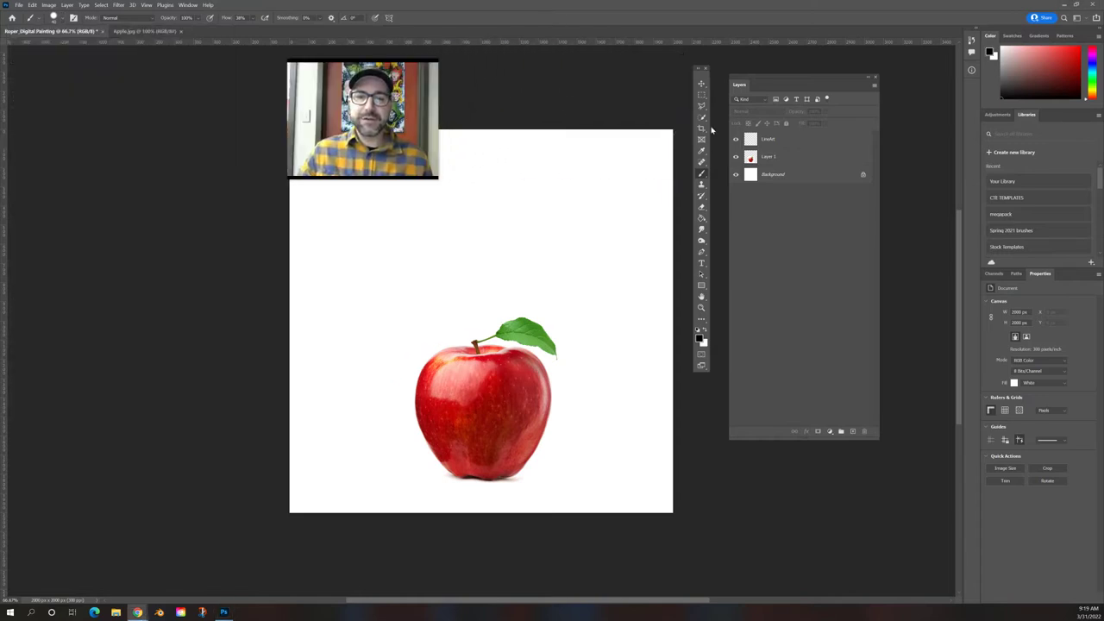
Choose the KYLE Ultimate Pencil Hard brush with the other brush folders collapsed, and set its smoothing to 52% with the LineArt layer active
left_click(62, 19)
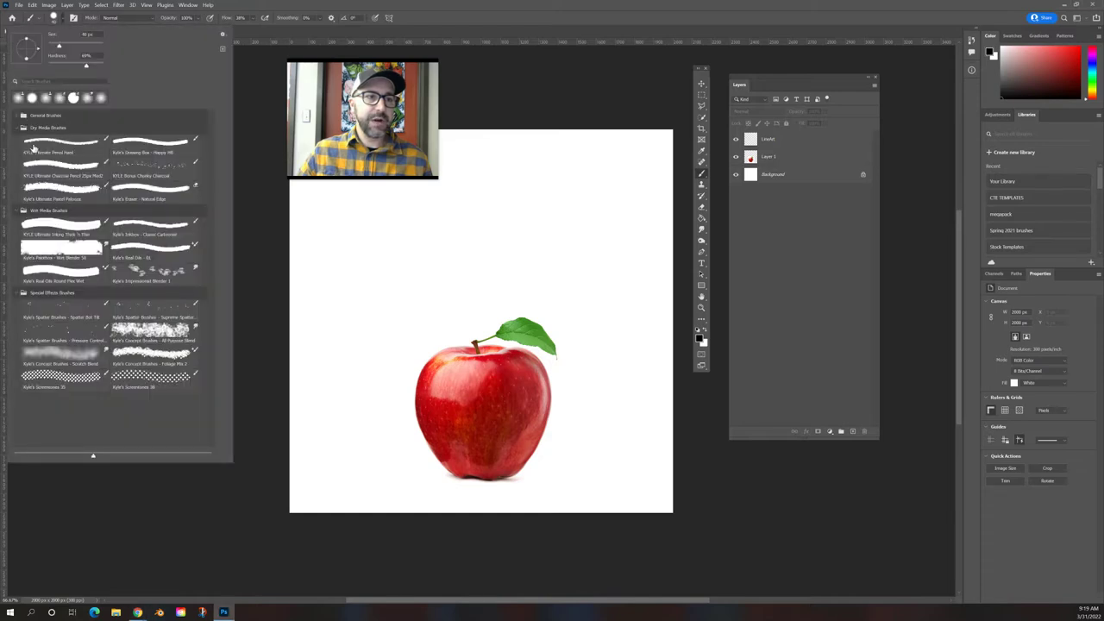
left_click(17, 212)
left_click(14, 222)
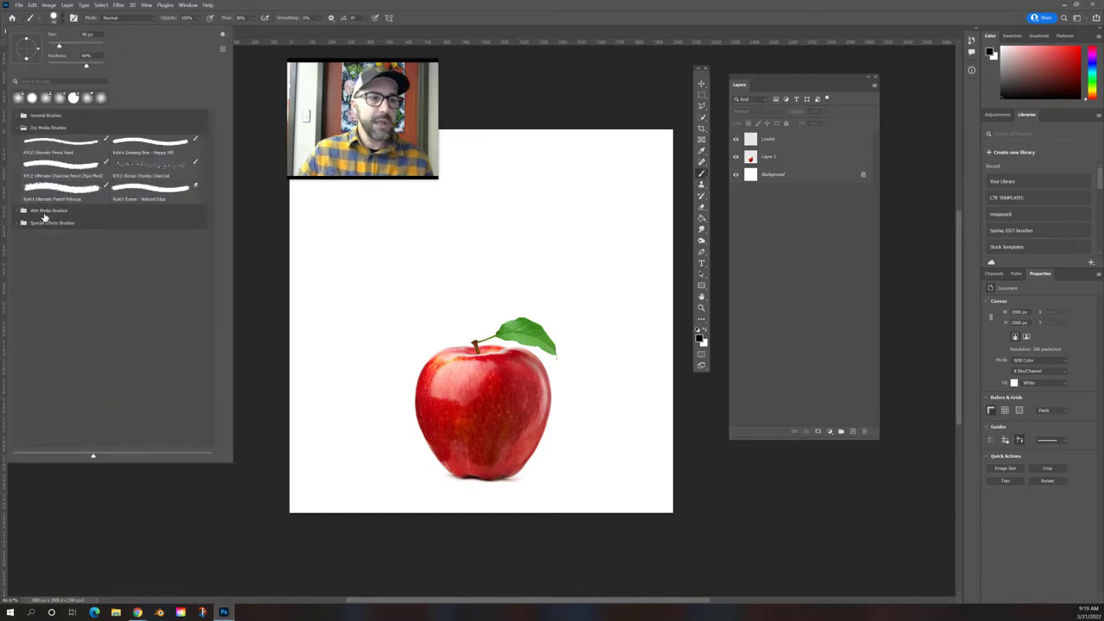
left_click(79, 146)
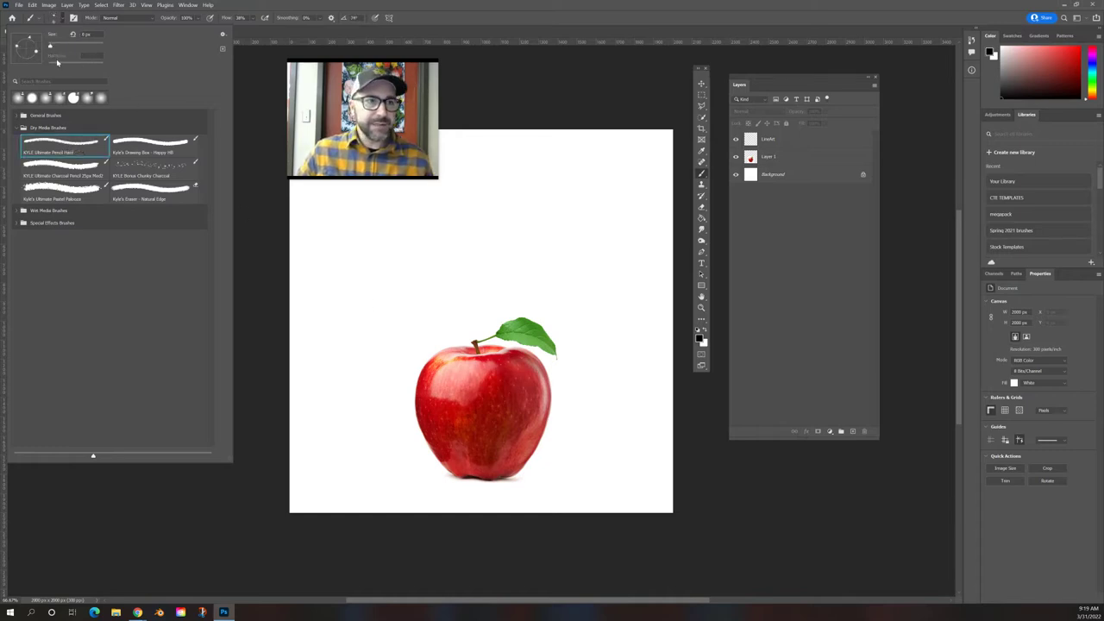
left_click(767, 140)
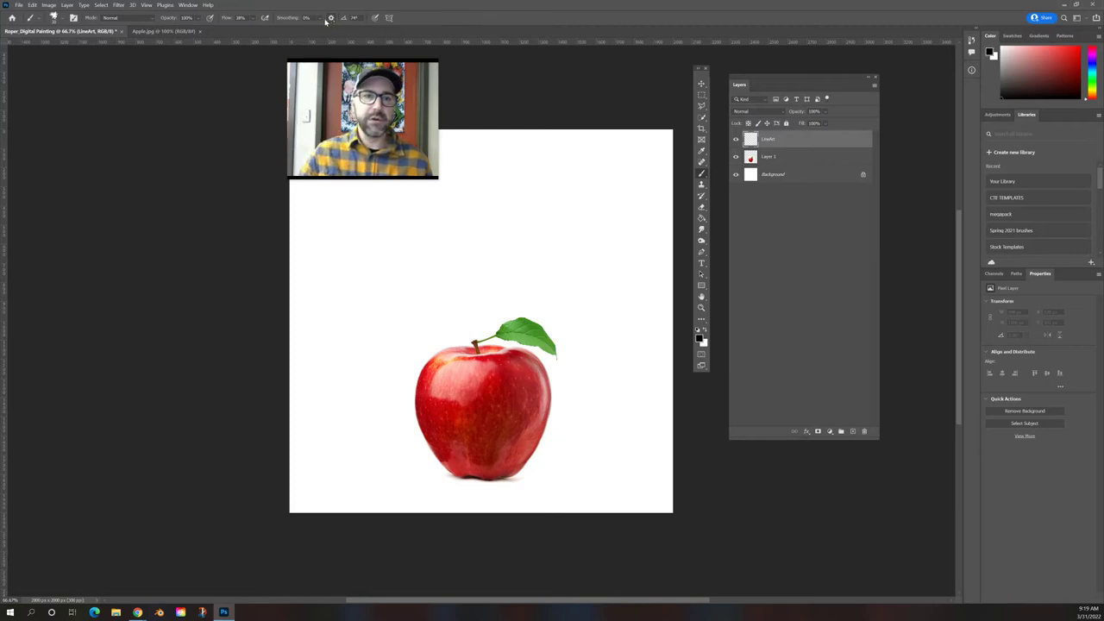
left_click(320, 22)
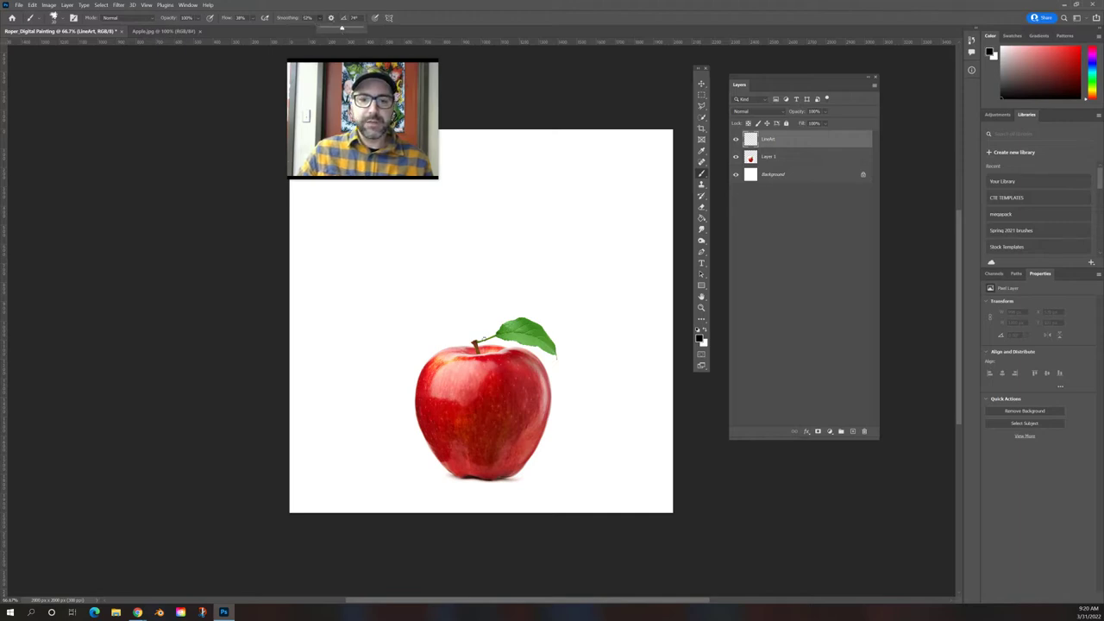
Trace the apple's outline, top dip, stem and leaf in thin black pencil lines on the LineArt layer
scroll(485, 343, "up", 4)
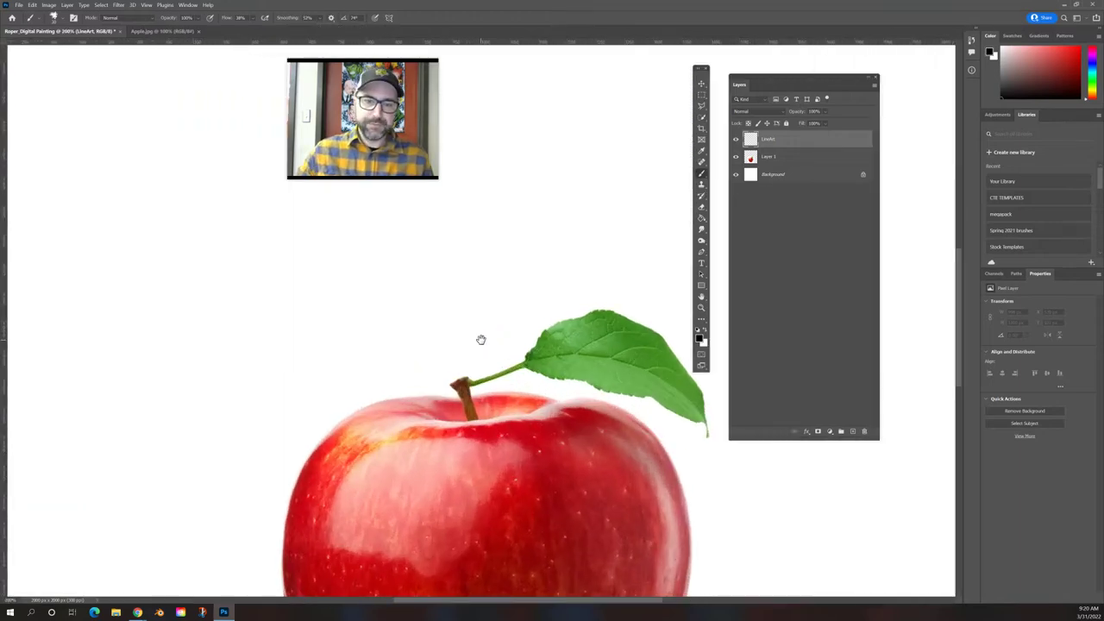
scroll(491, 171, "down", 2)
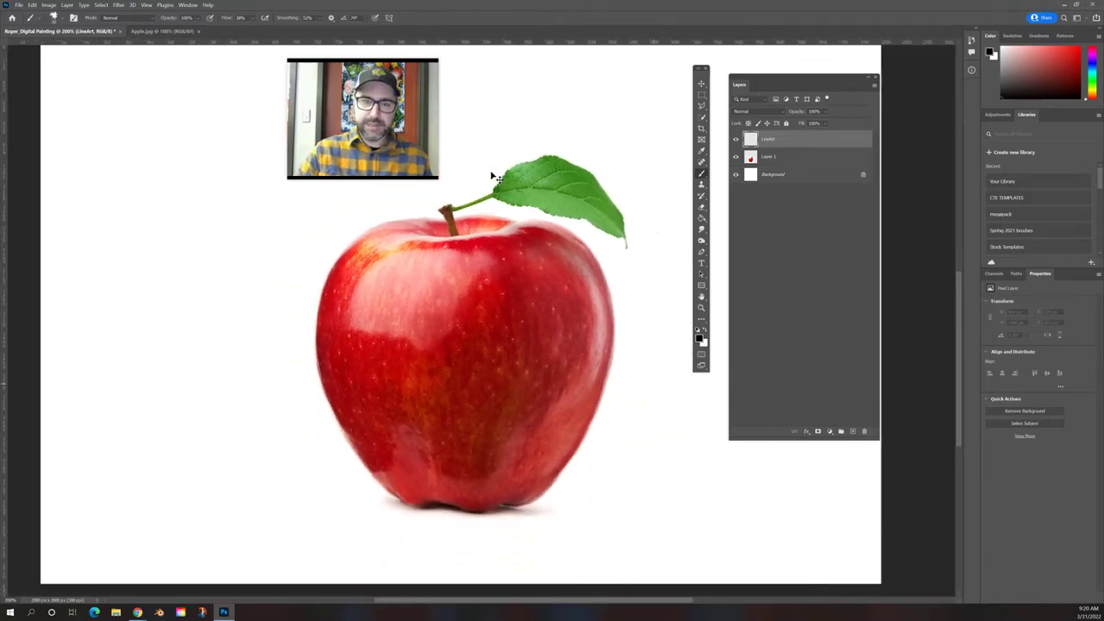
scroll(491, 171, "down", 2)
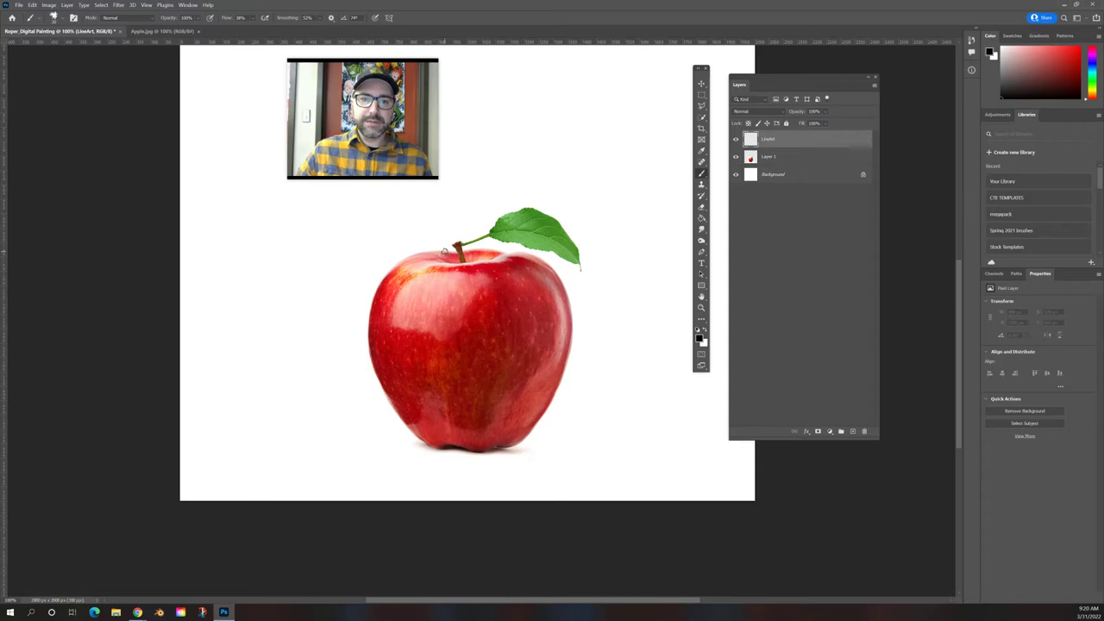
mouse_move(445, 250)
left_mouse_down()
mouse_move(371, 283)
mouse_move(367, 311)
left_mouse_up()
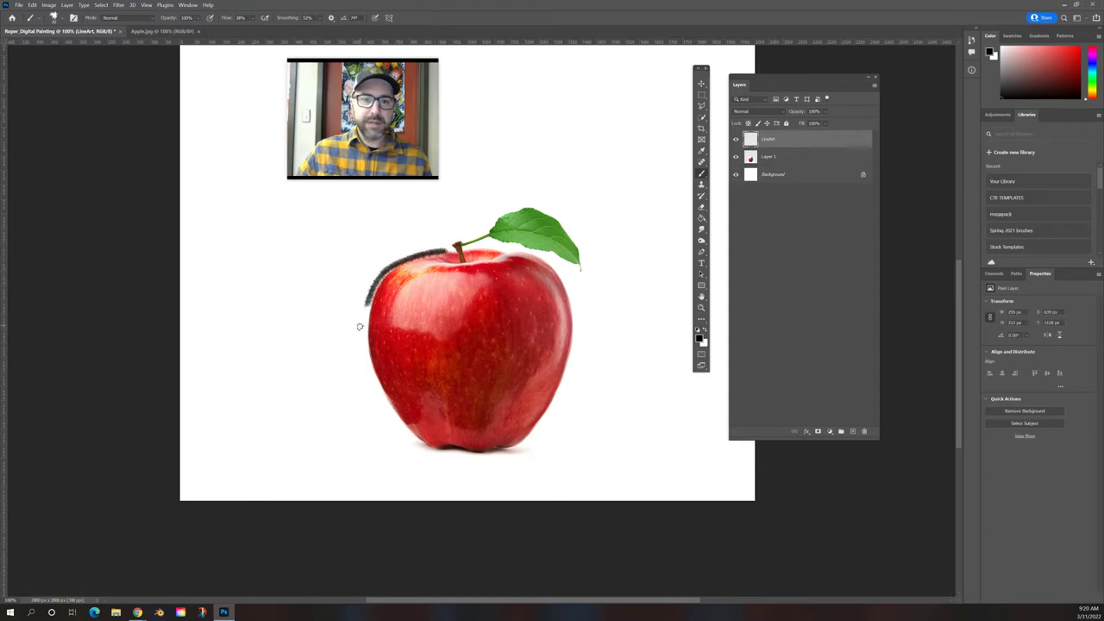
key("ctrl+z")
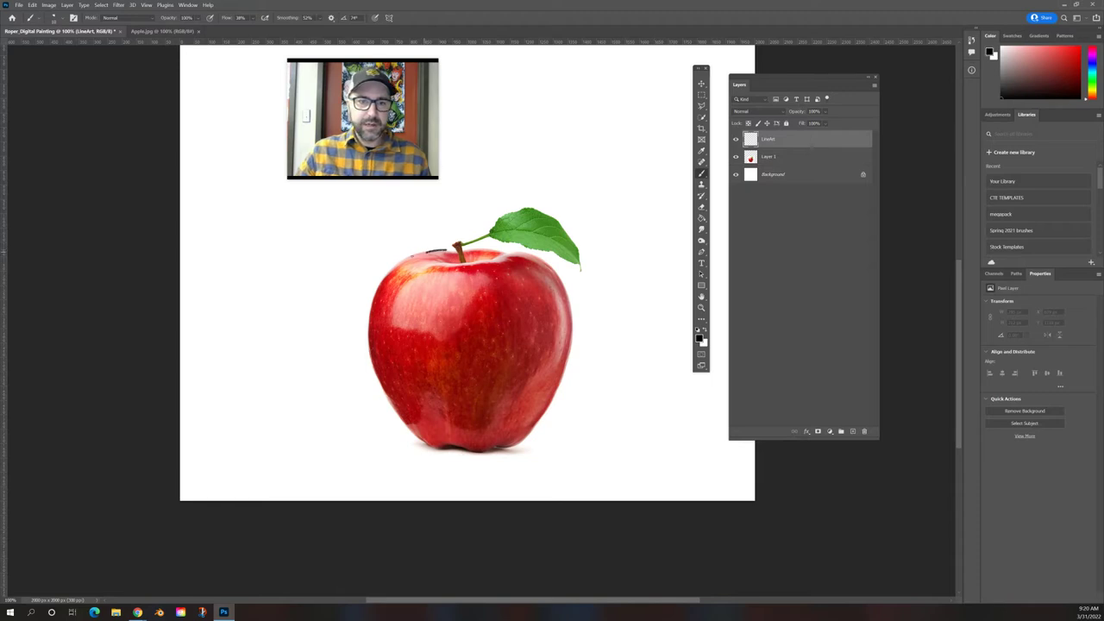
mouse_move(388, 270)
left_mouse_down()
mouse_move(369, 339)
mouse_move(397, 422)
left_mouse_up()
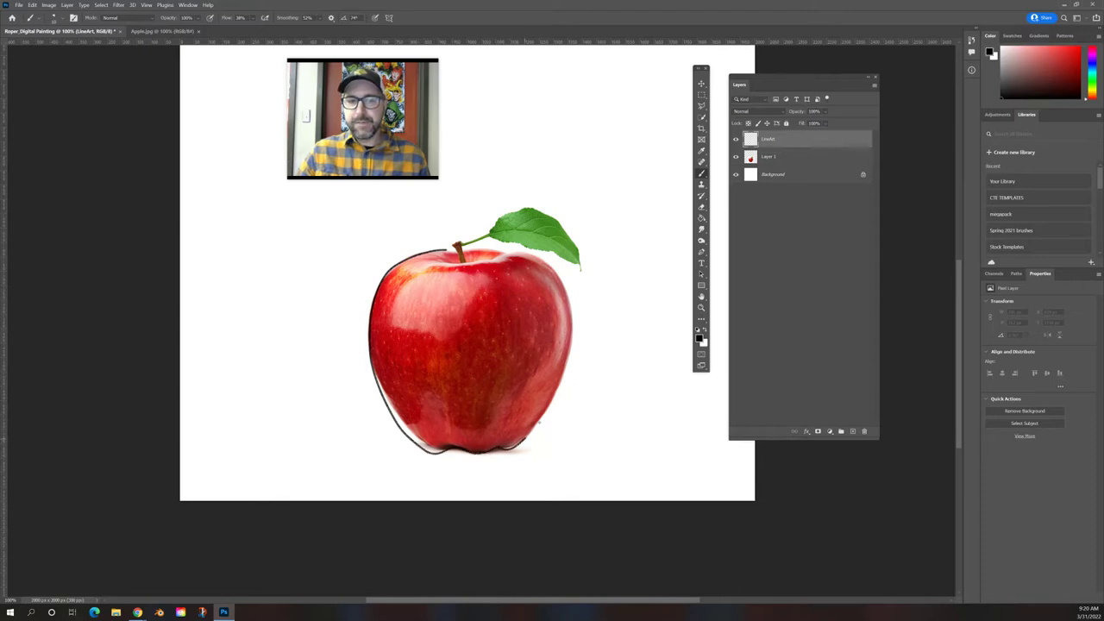
mouse_move(526, 437)
left_mouse_down()
mouse_move(574, 333)
mouse_move(547, 262)
left_mouse_up()
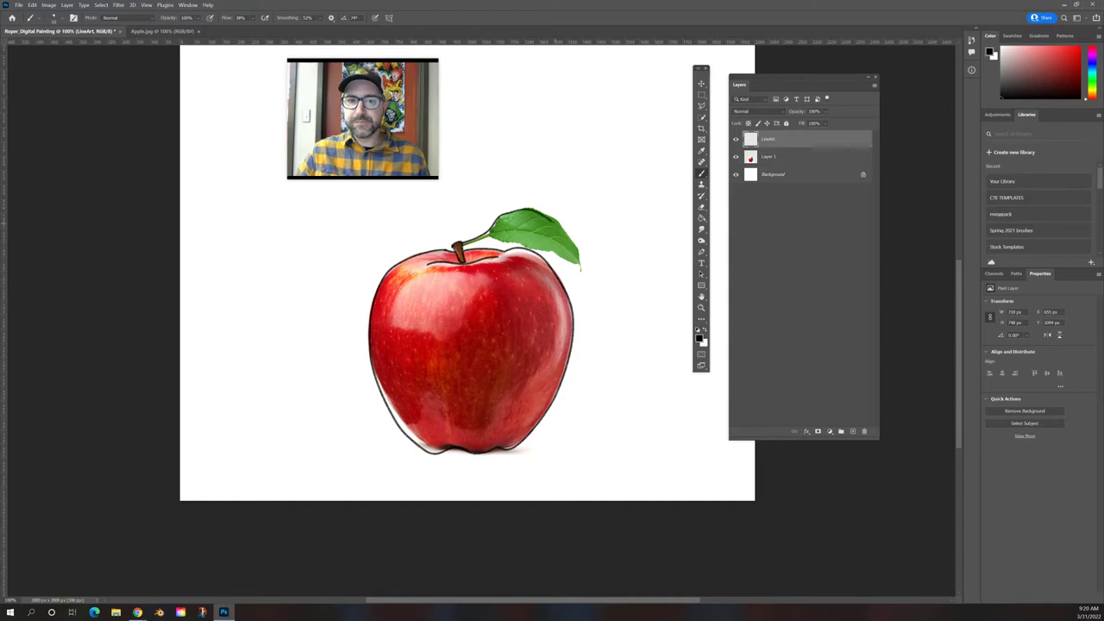
left_click_drag(581, 269, 583, 271)
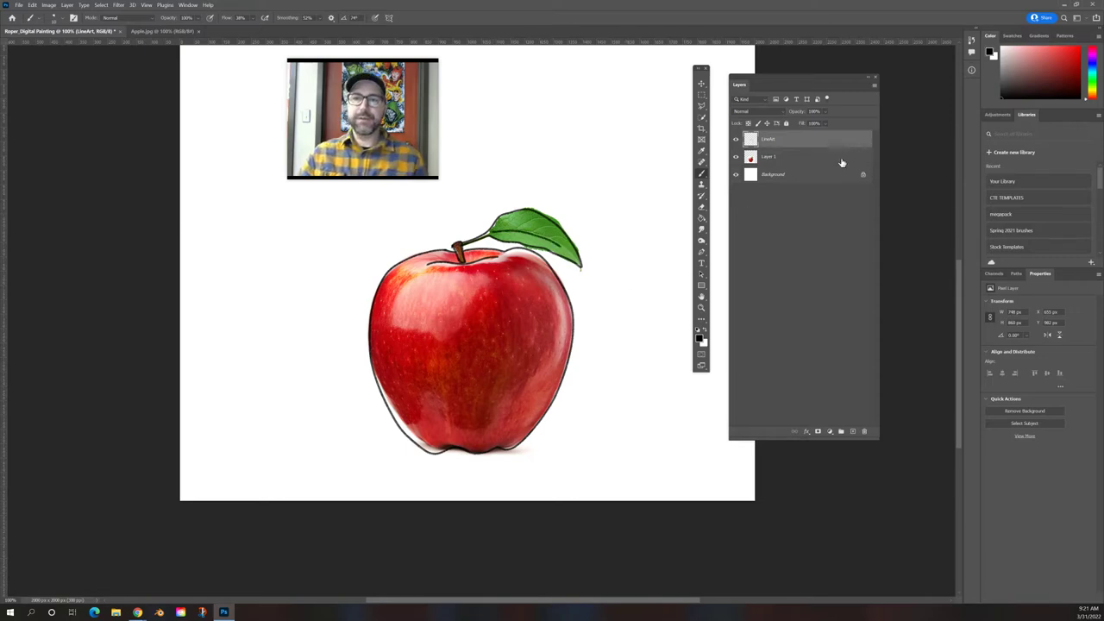
Temporarily hide the apple photo layer to check the line art on its own, and show the photo again
key("v")
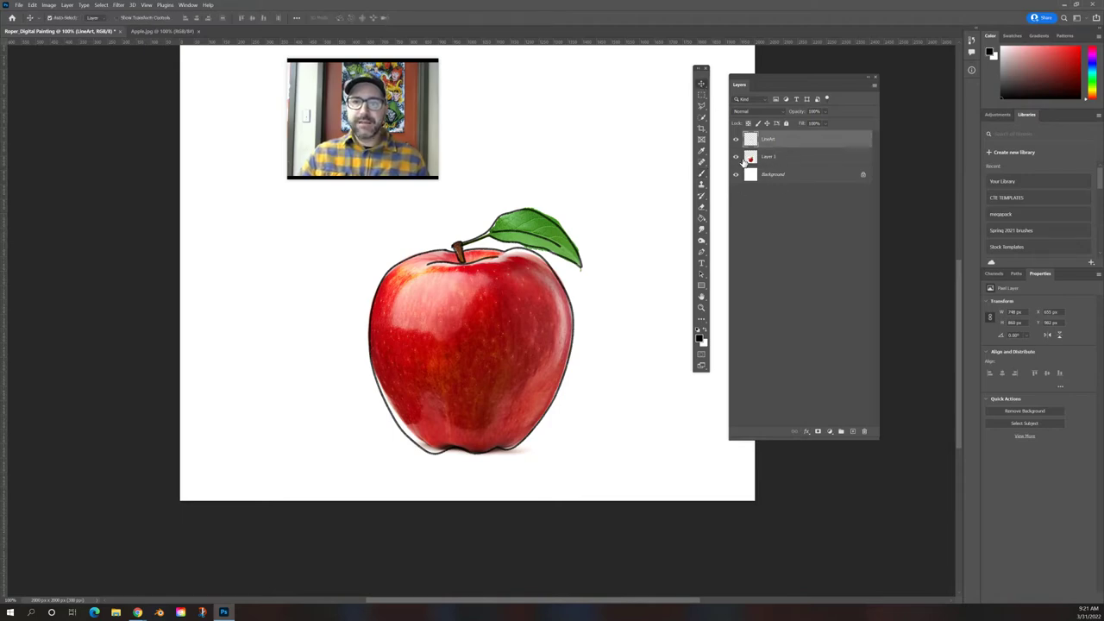
left_click(736, 157)
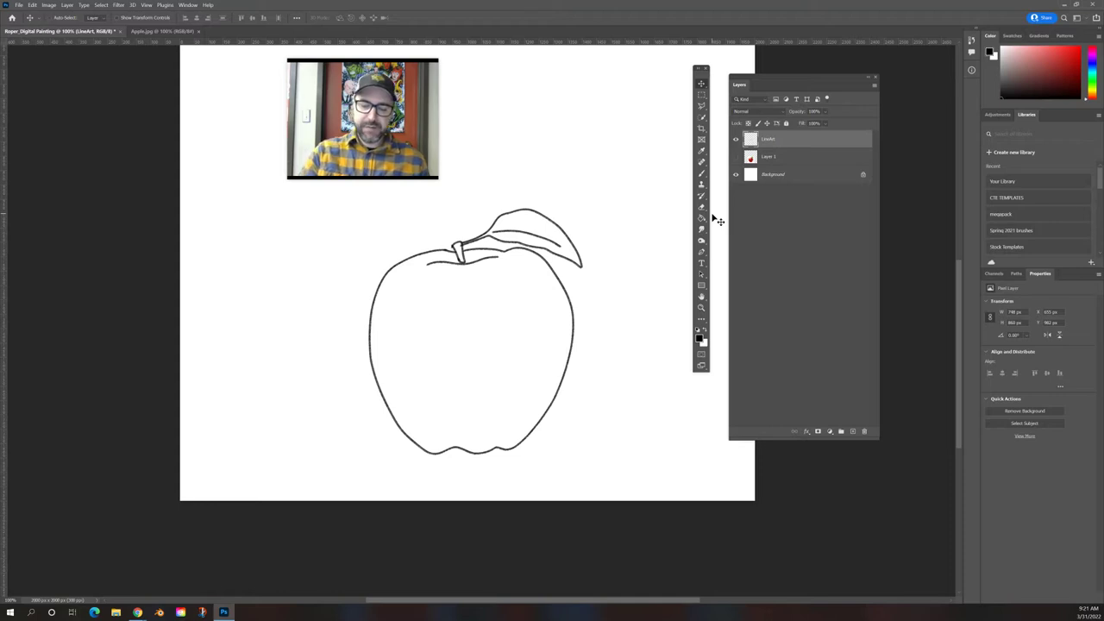
key("ctrl+minus")
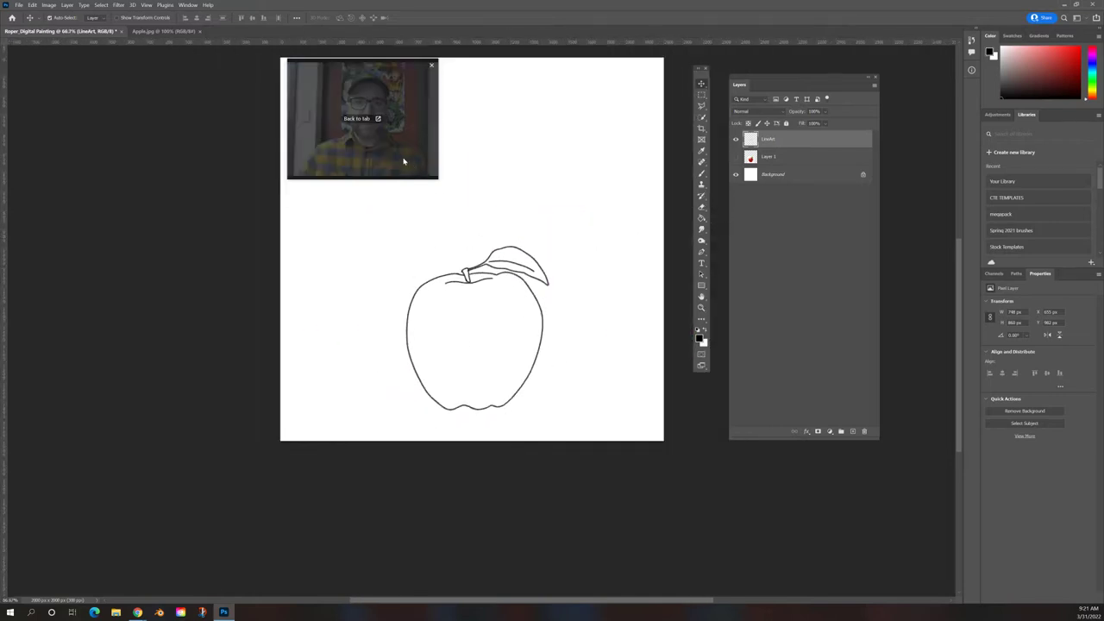
left_click_drag(406, 161, 240, 157)
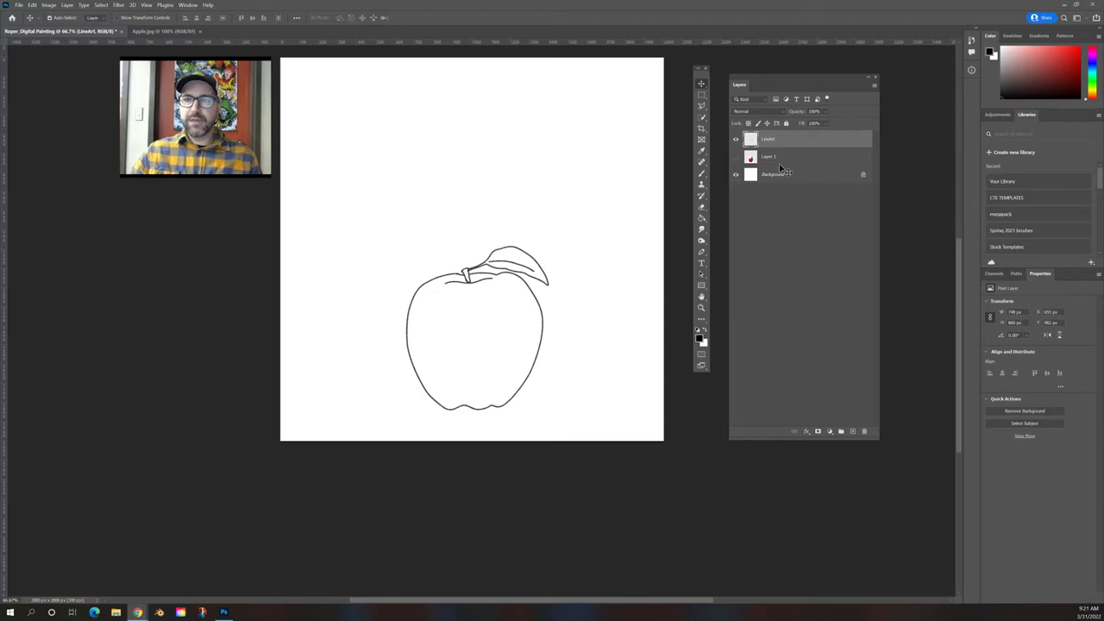
left_click(737, 158)
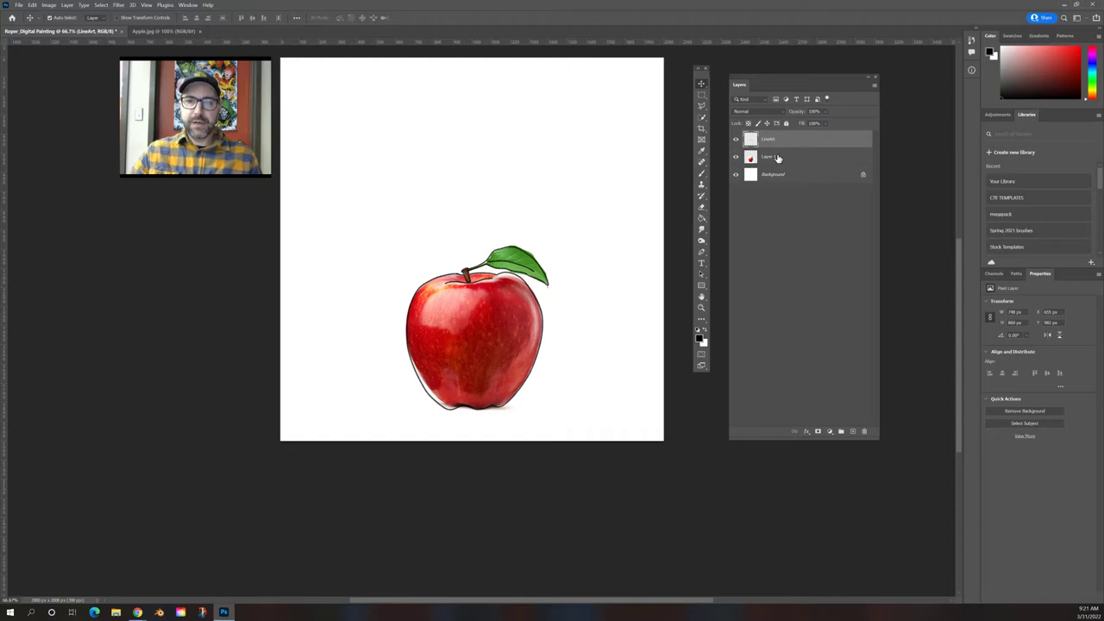
Move the apple photo to the canvas's upper-left corner and place a duplicate of it in the upper-right corner
left_click(779, 159)
left_click_drag(506, 347, 419, 195)
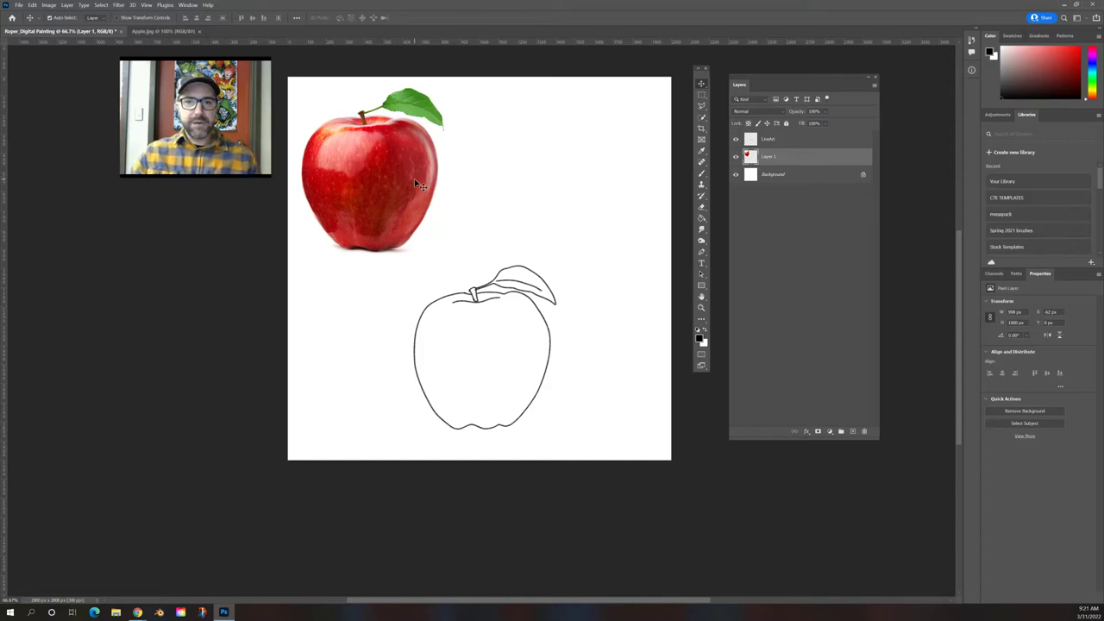
left_click_drag(421, 177, 621, 175)
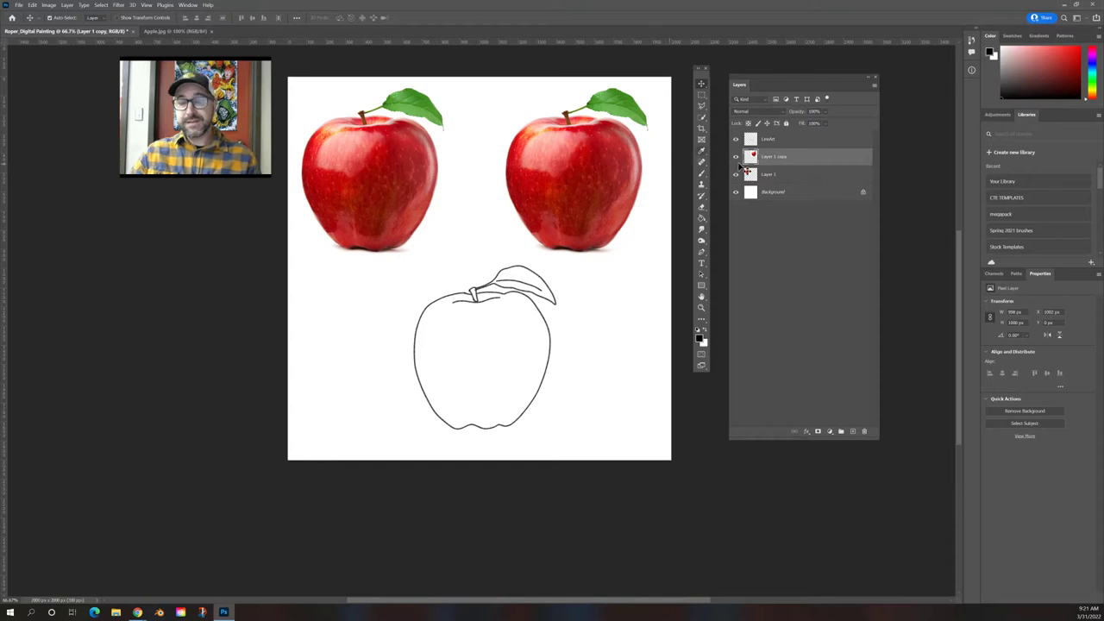
Apply the Mosaic filter to the duplicated apple layer with a cell size of 65 square
right_click(790, 176)
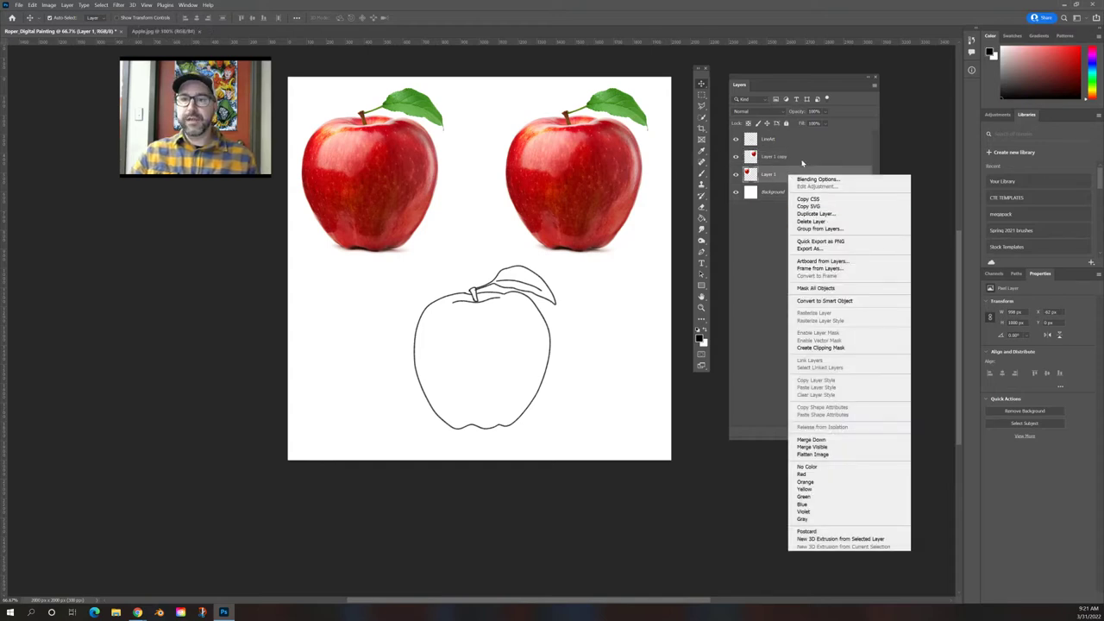
key("Escape")
left_click(788, 157)
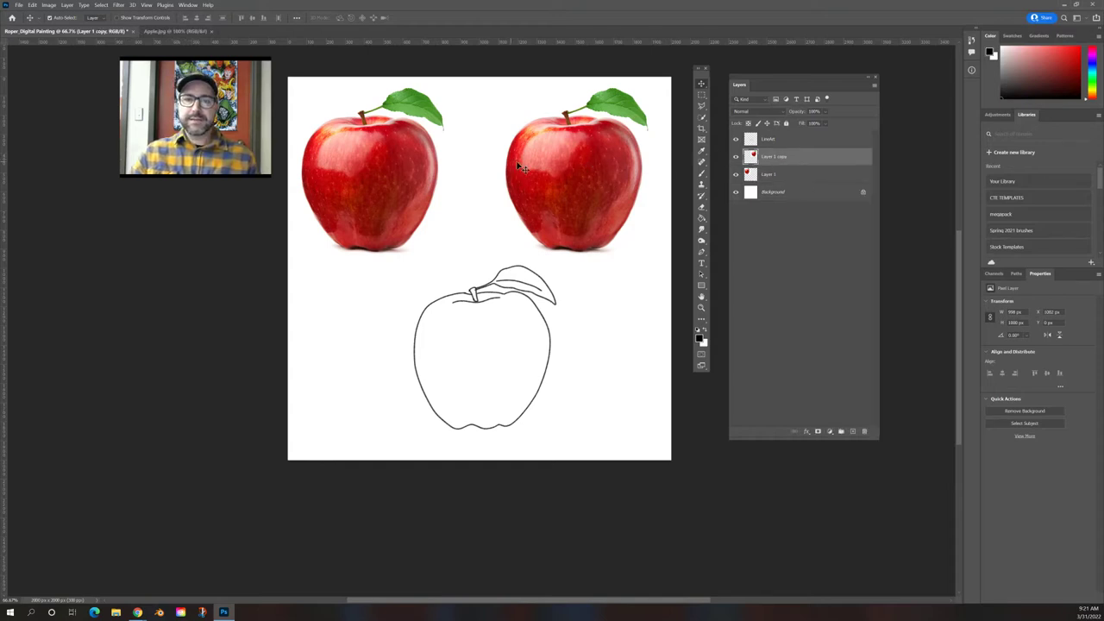
left_click(118, 5)
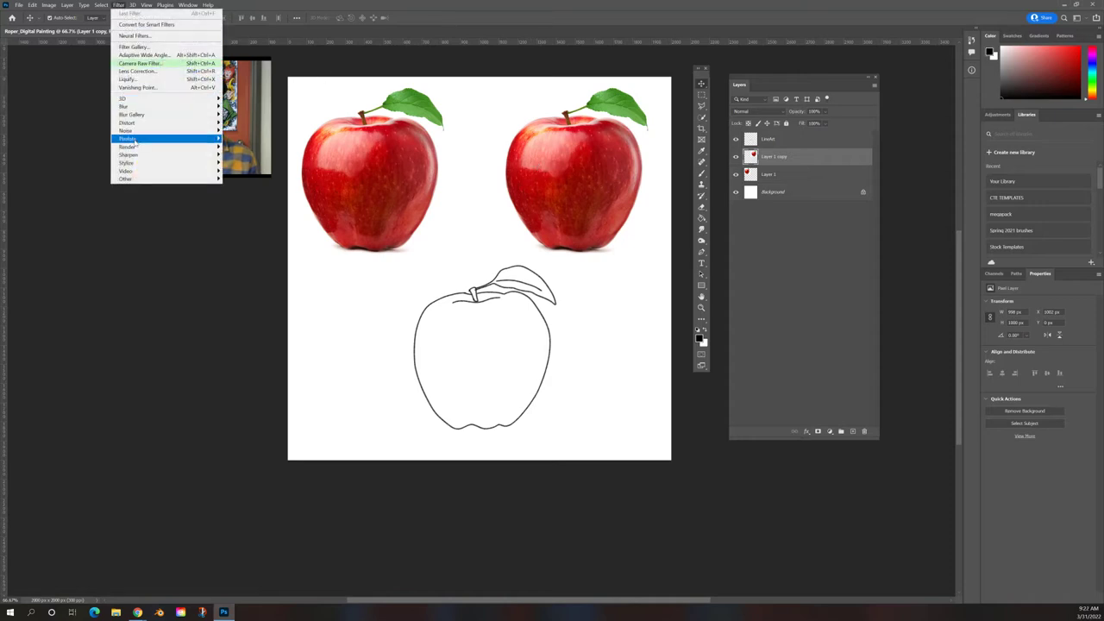
mouse_move(134, 140)
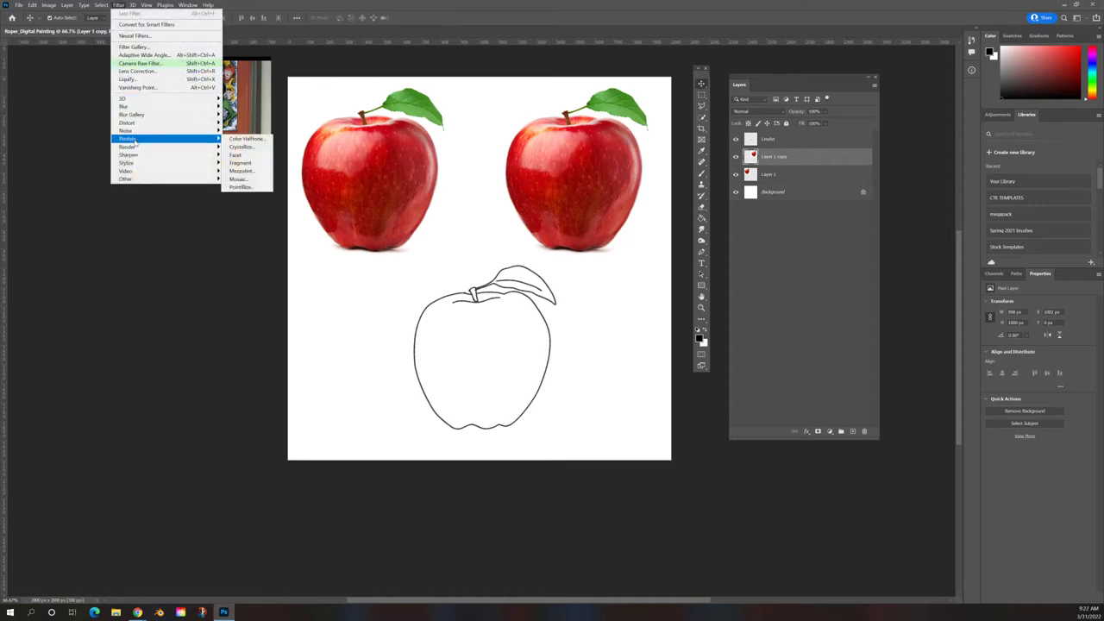
left_click(250, 181)
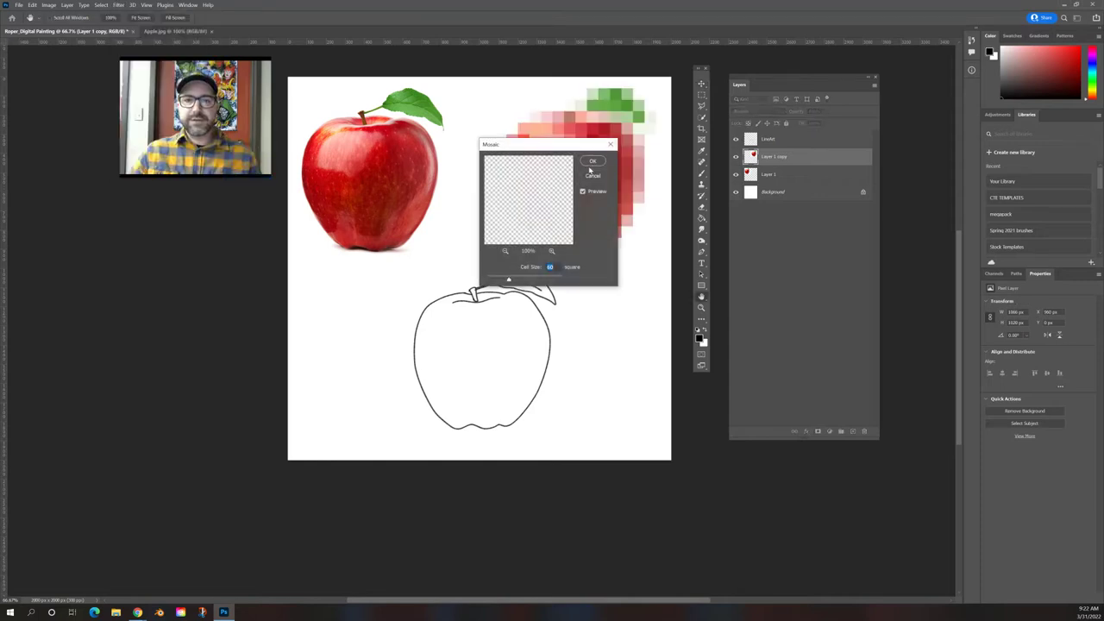
left_click_drag(576, 148, 382, 174)
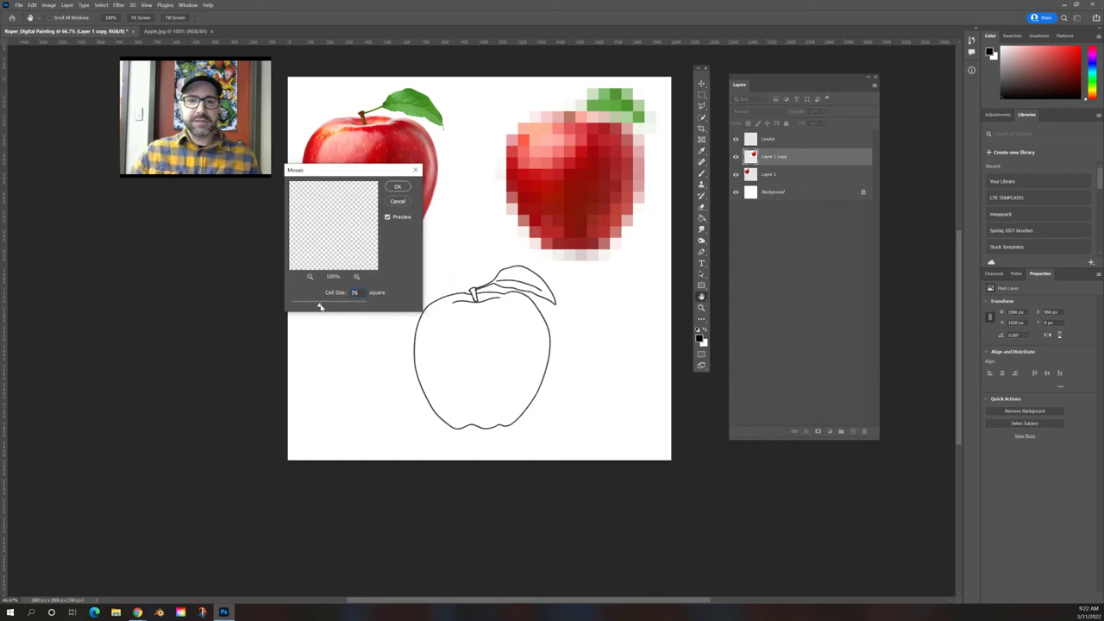
left_click_drag(325, 308, 336, 310)
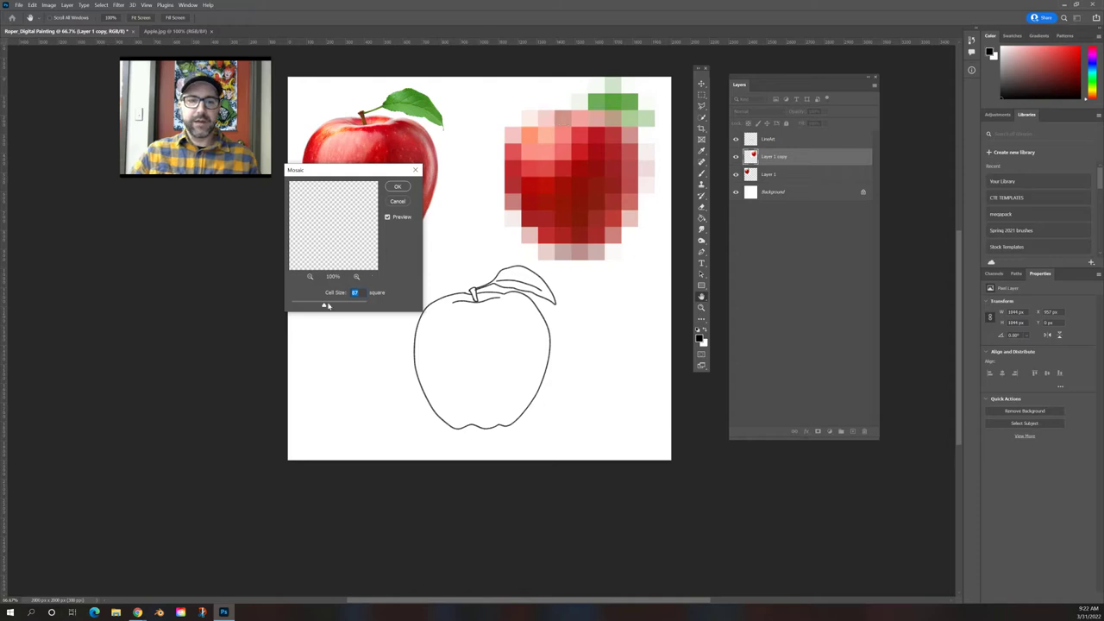
left_click_drag(328, 306, 318, 309)
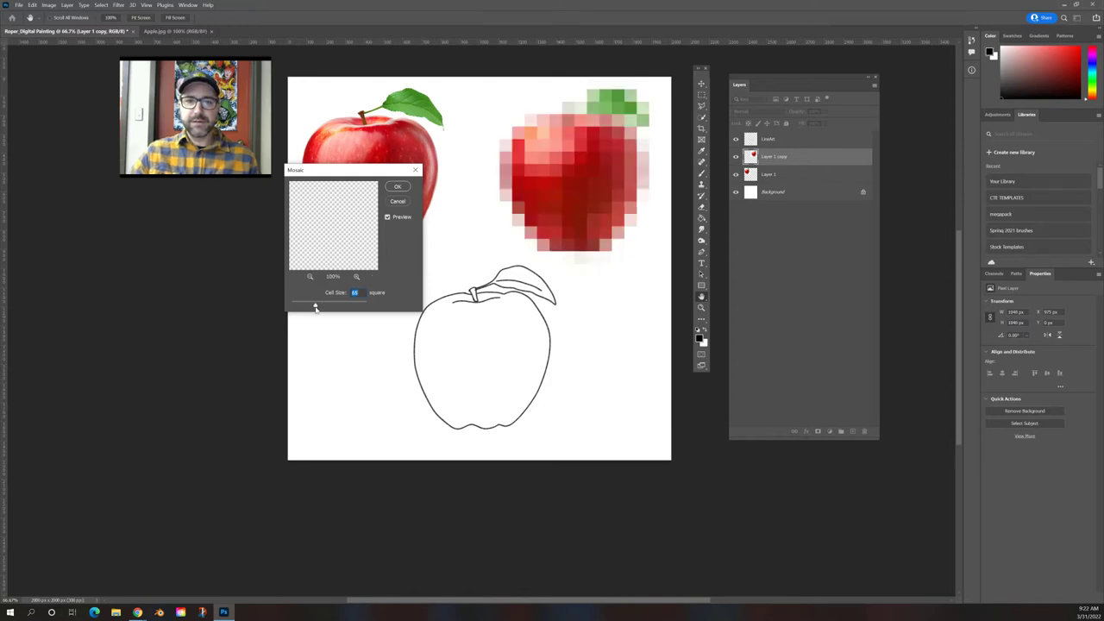
left_click(400, 187)
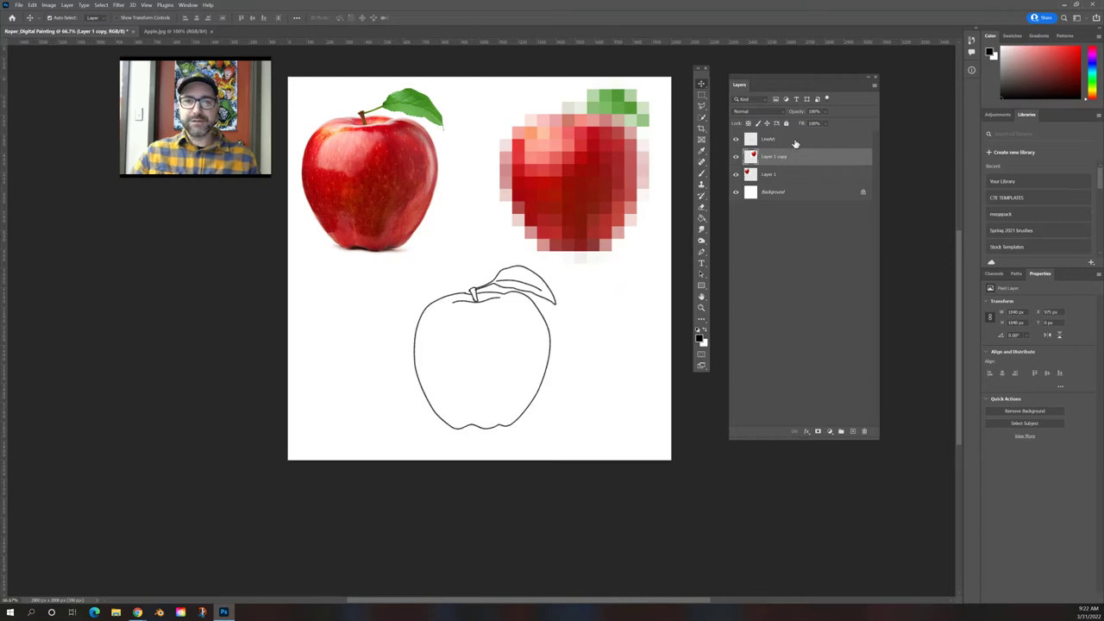
Add a new layer between the LineArt layer and the pixelated apple layer and name it COLORS
left_click(853, 431)
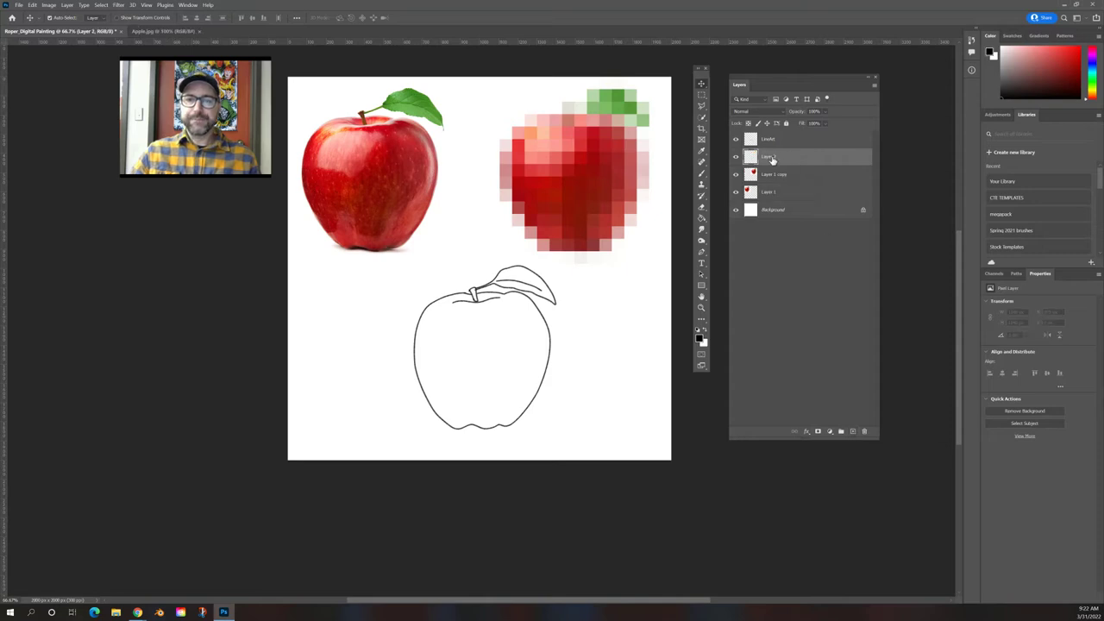
double_click(773, 158)
type("color")
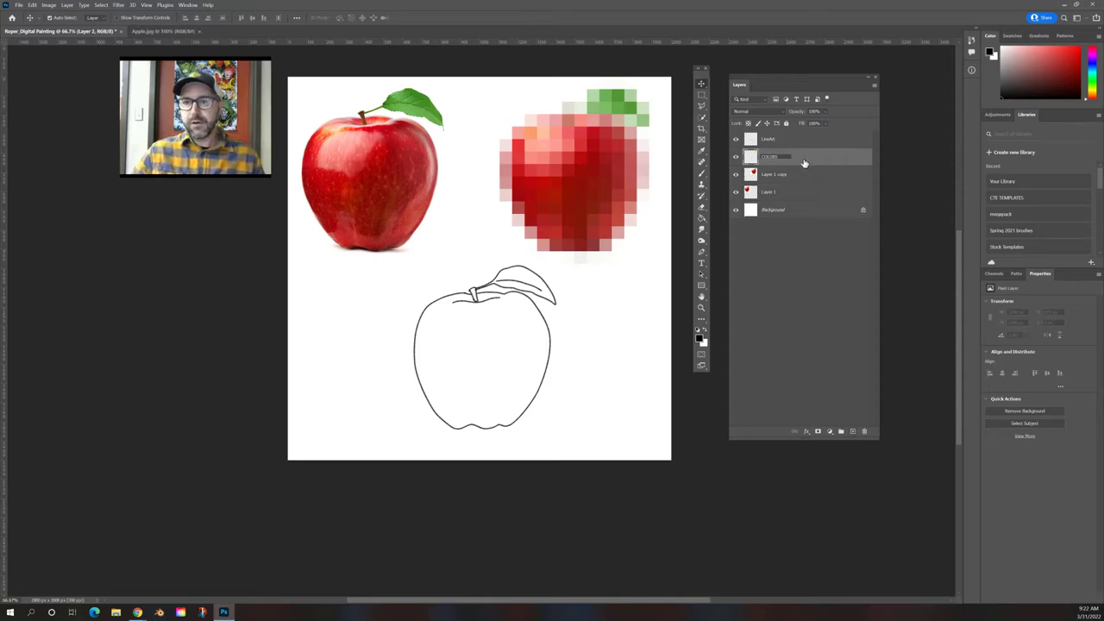
Confirm the COLORS layer name and choose the KYLE Ultimate Inking Thick 'n Thin brush from the Wet Media Brushes for the Brush tool
key("Return")
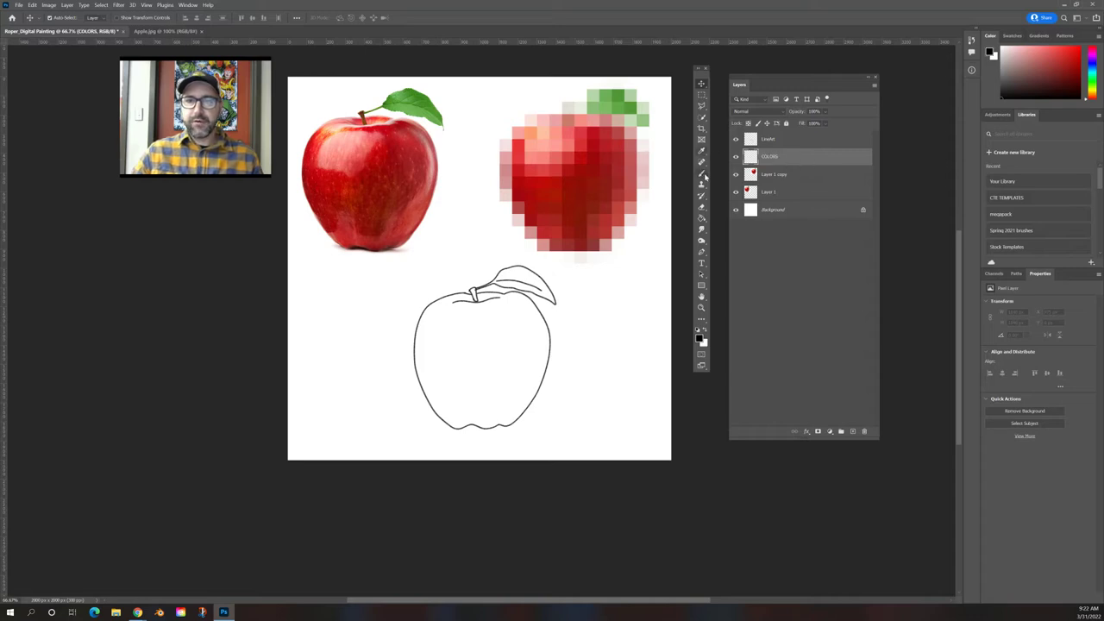
left_click(703, 175)
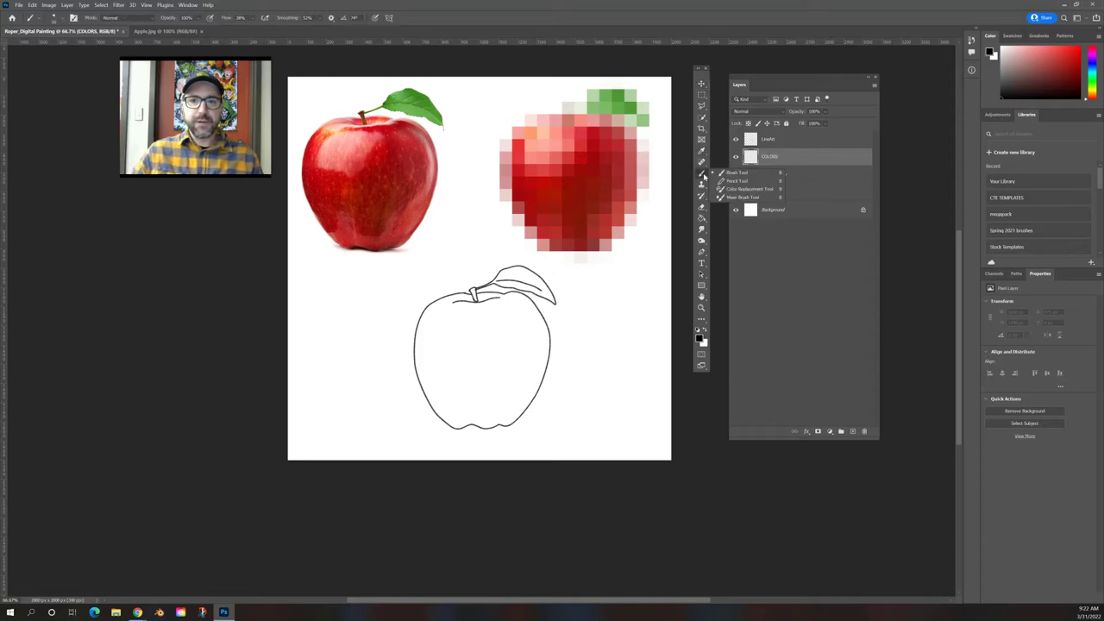
left_click(60, 18)
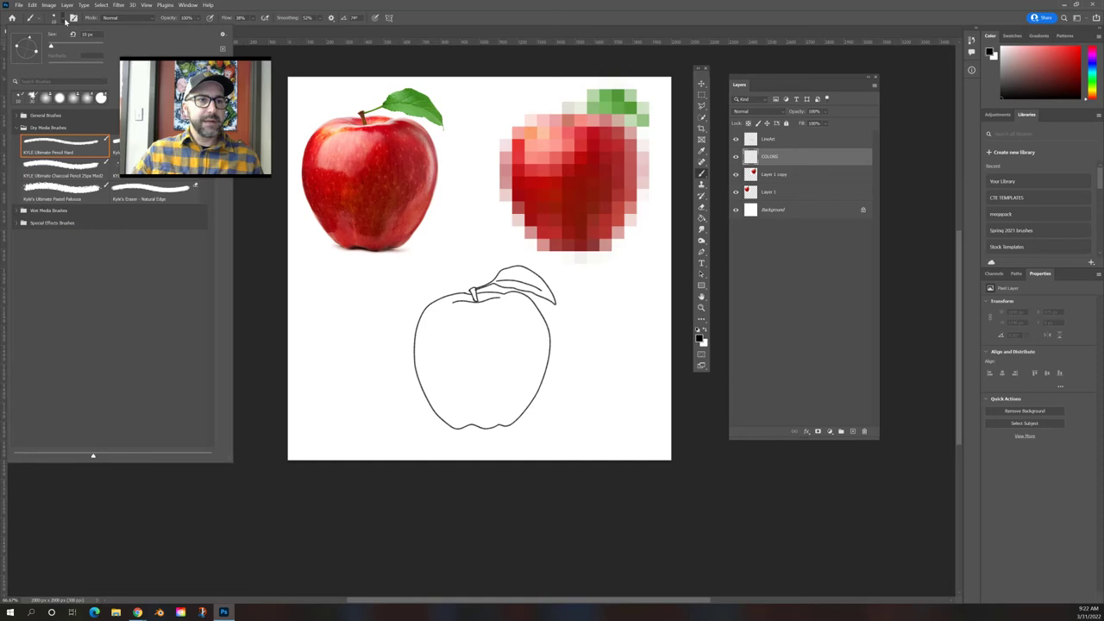
key("Escape")
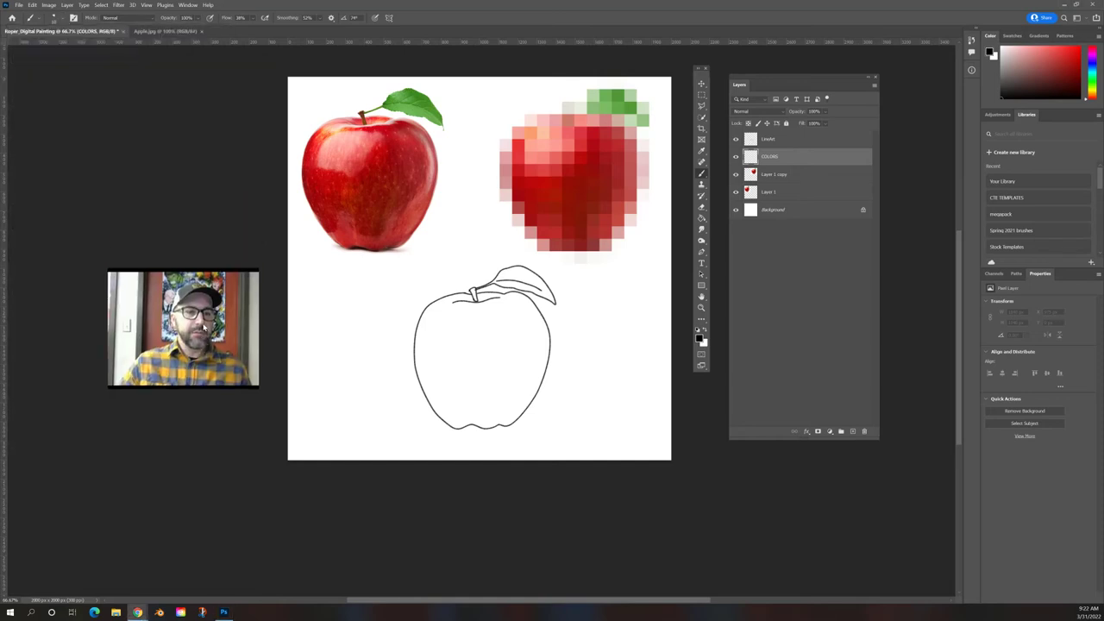
left_click(62, 19)
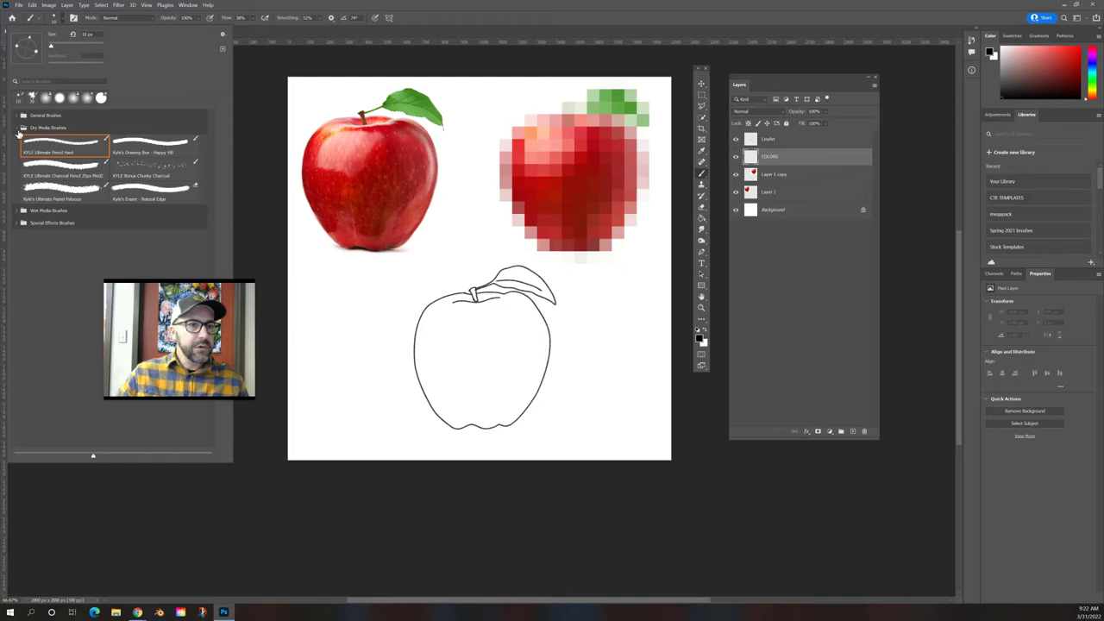
left_click(18, 130)
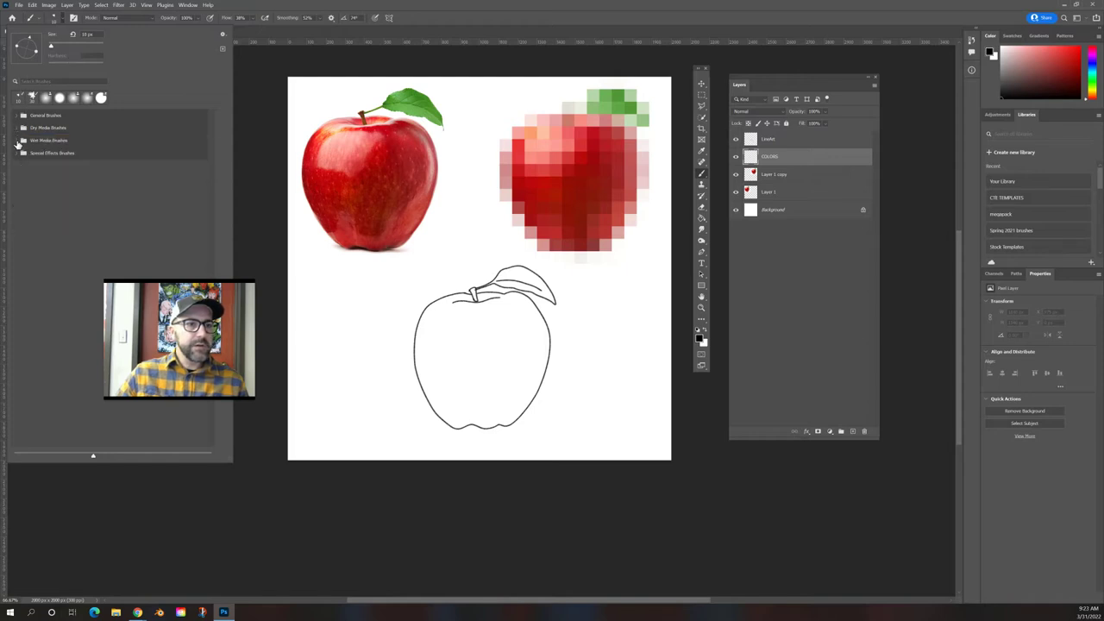
left_click(18, 141)
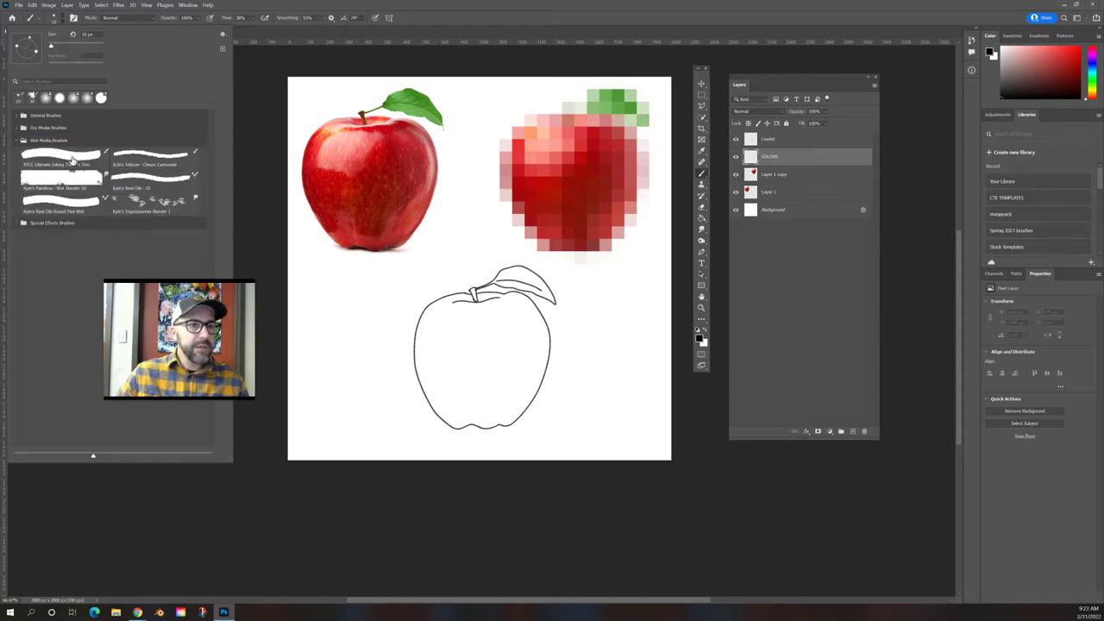
left_click(82, 158)
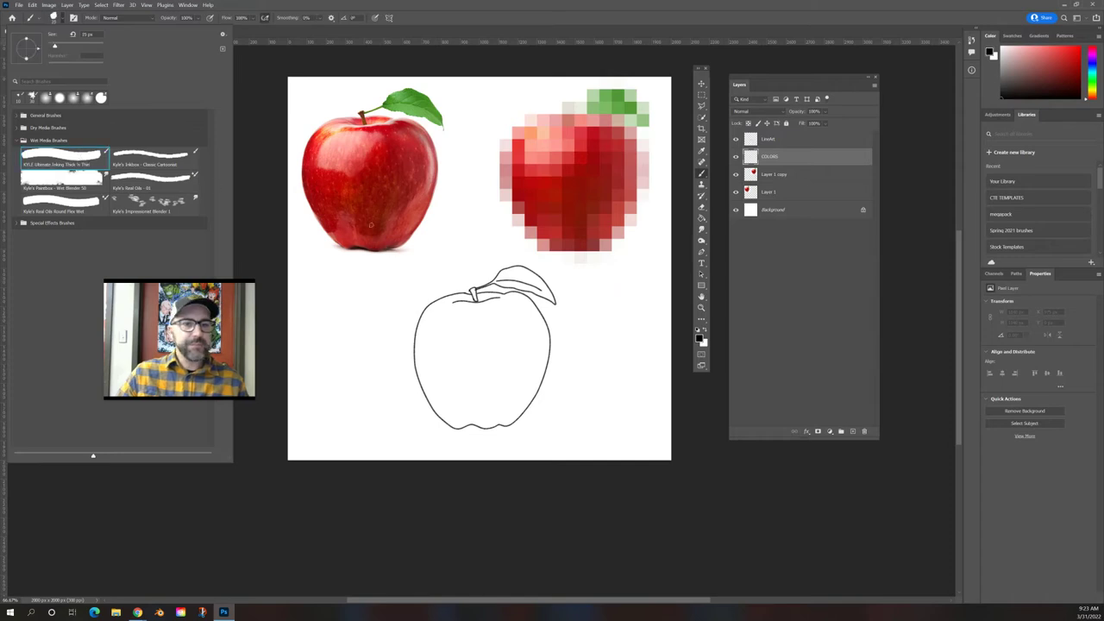
left_click(720, 488)
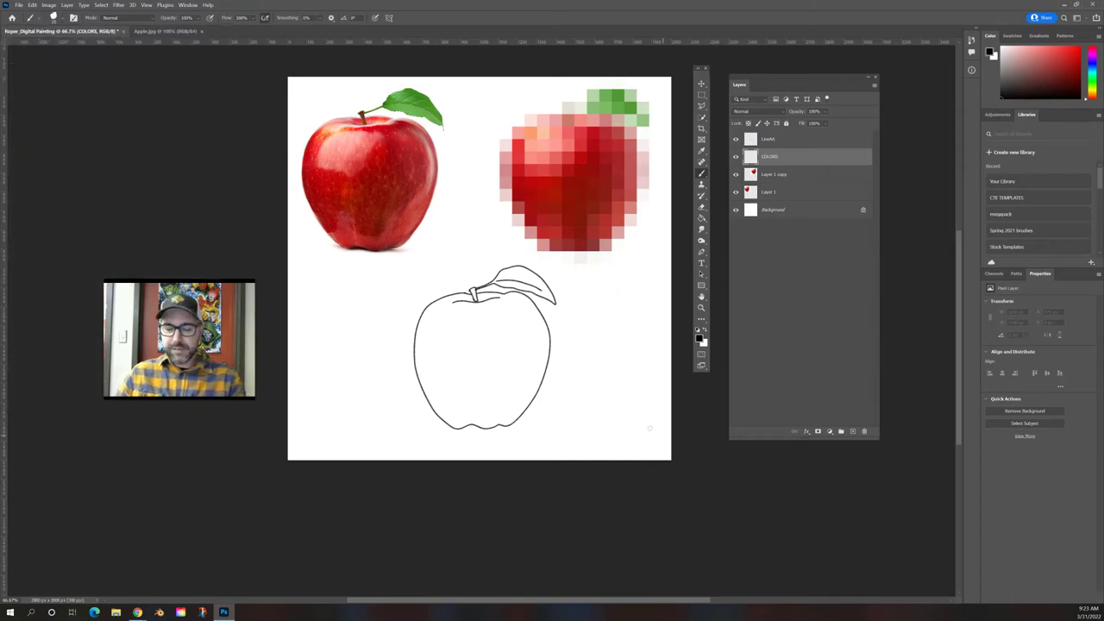
Fill the line-art apple's body on the COLORS layer with a base red sampled from the pixelated apple, using a large brush
mouse_move(499, 337)
left_mouse_down()
mouse_move(463, 308)
mouse_move(446, 343)
mouse_move(488, 335)
mouse_move(440, 310)
mouse_move(427, 341)
mouse_move(448, 356)
mouse_move(475, 332)
left_mouse_up()
key("ctrl+z")
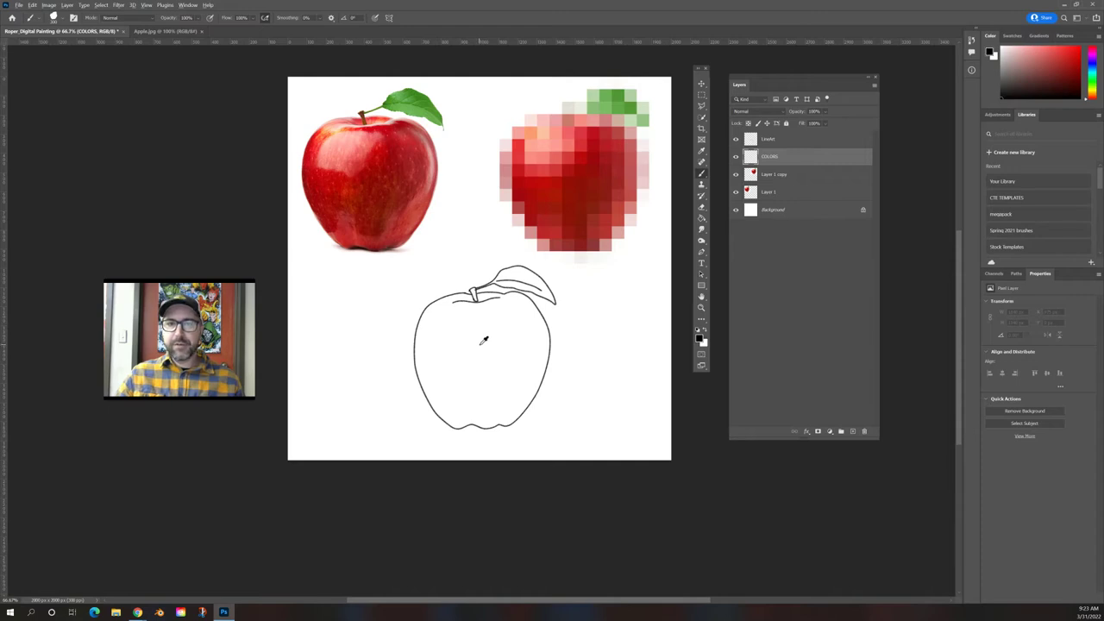
left_click(547, 180)
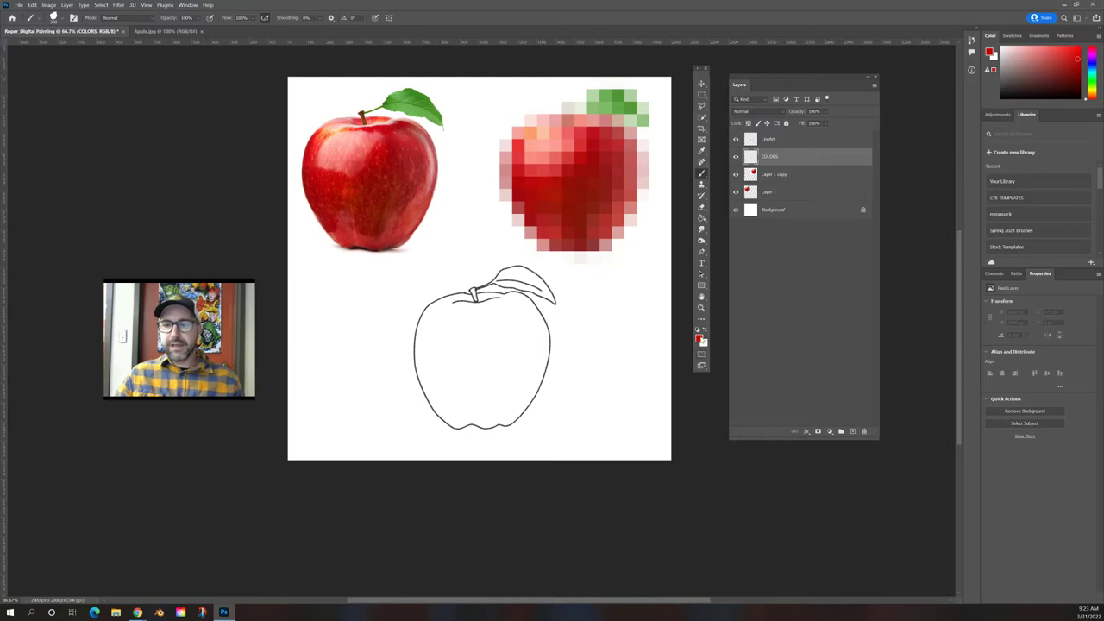
mouse_move(496, 319)
left_mouse_down()
mouse_move(504, 326)
mouse_move(494, 315)
mouse_move(442, 323)
mouse_move(422, 345)
mouse_move(439, 358)
mouse_move(435, 406)
mouse_move(513, 418)
mouse_move(539, 362)
mouse_move(539, 310)
mouse_move(509, 293)
left_mouse_up()
left_click_drag(481, 360, 467, 354)
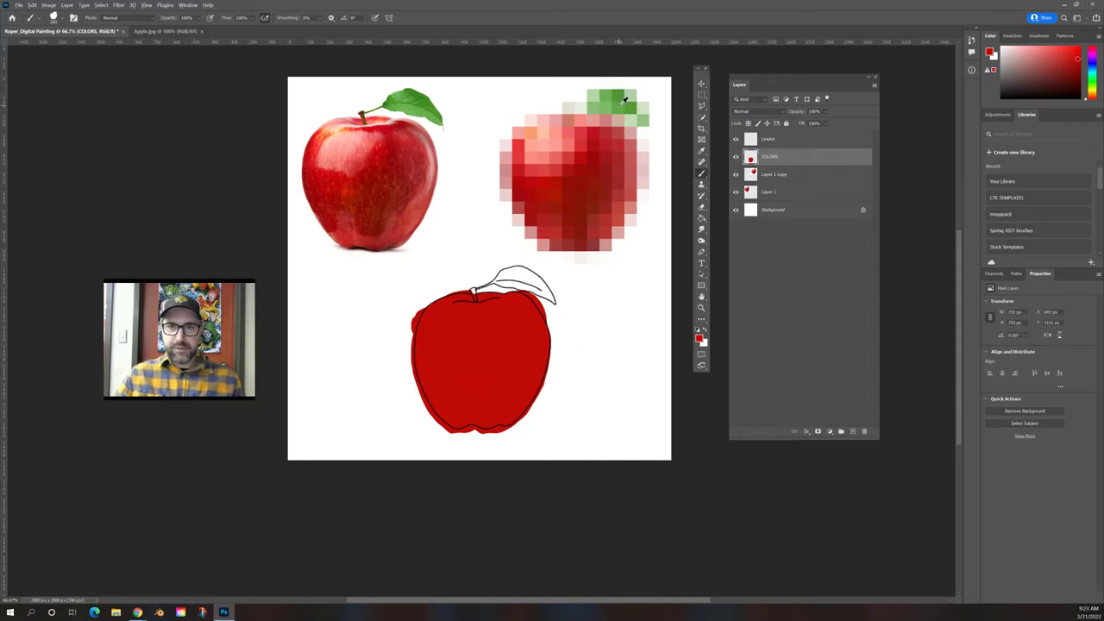
Fill the leaf of the line-art apple with a green sampled from the pixelated leaf
left_click(623, 100, "alt")
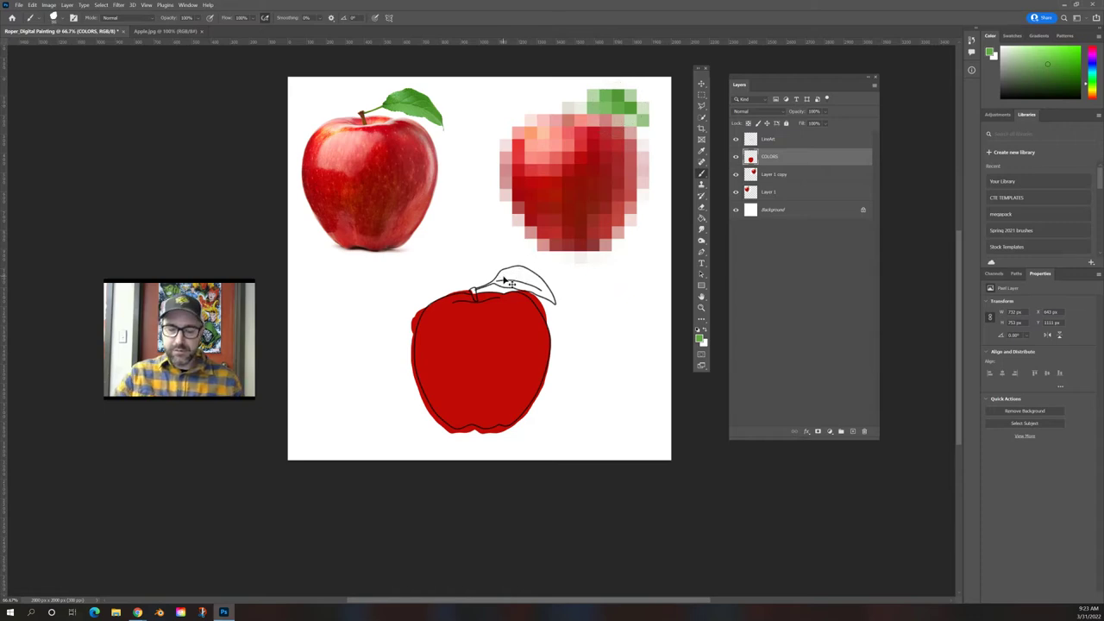
key("ctrl+plus")
mouse_move(509, 263)
left_mouse_down()
mouse_move(544, 245)
mouse_move(576, 263)
mouse_move(595, 298)
mouse_move(562, 274)
mouse_move(480, 267)
mouse_move(561, 267)
left_mouse_up()
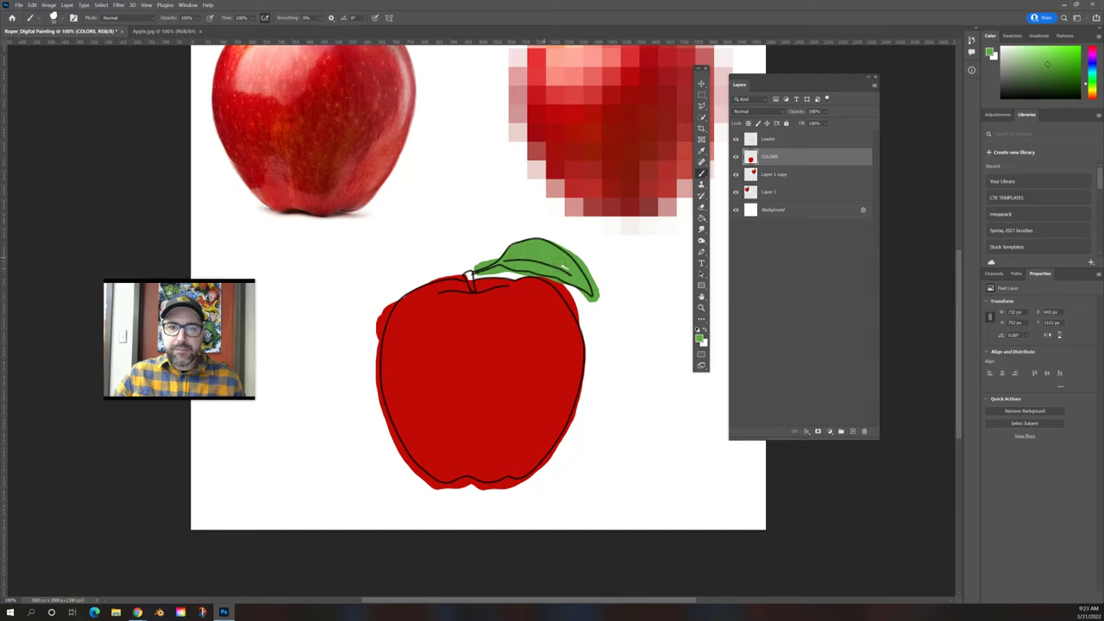
Paint the apple's stem with a dusty pink tone sampled from the upper edge of the pixelated apple
left_click_drag(604, 185, 591, 291)
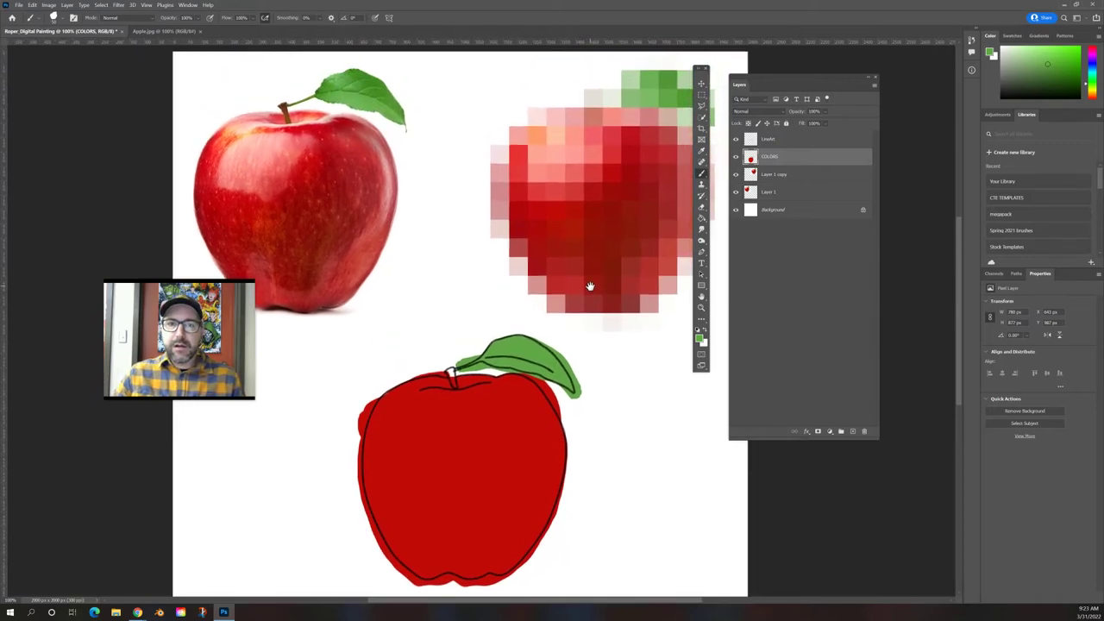
left_click(594, 118, "alt")
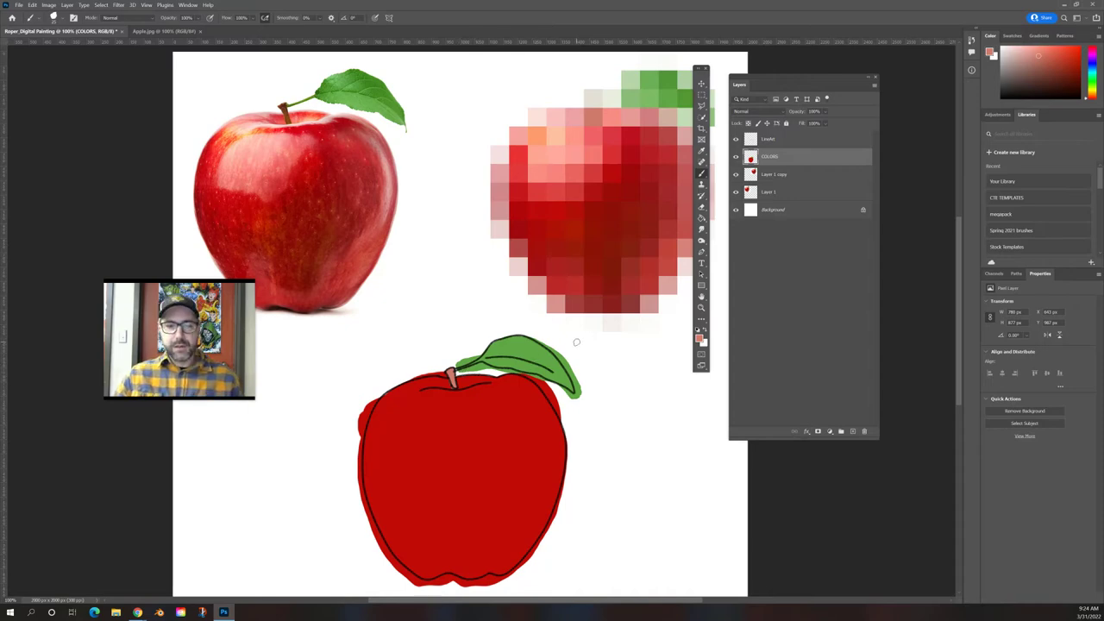
left_click_drag(574, 335, 556, 266)
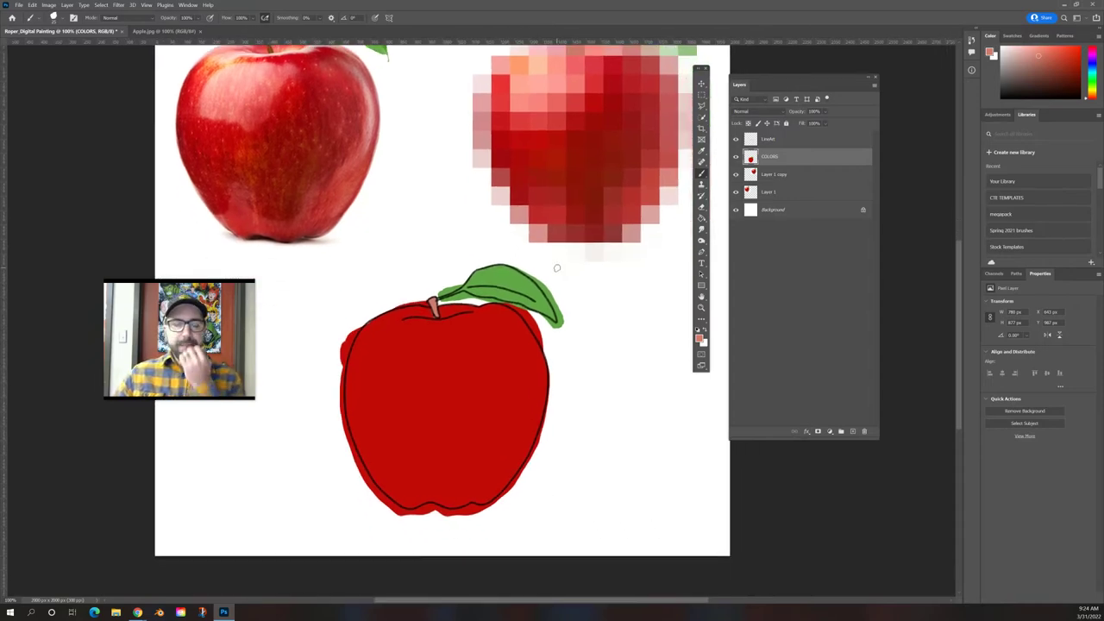
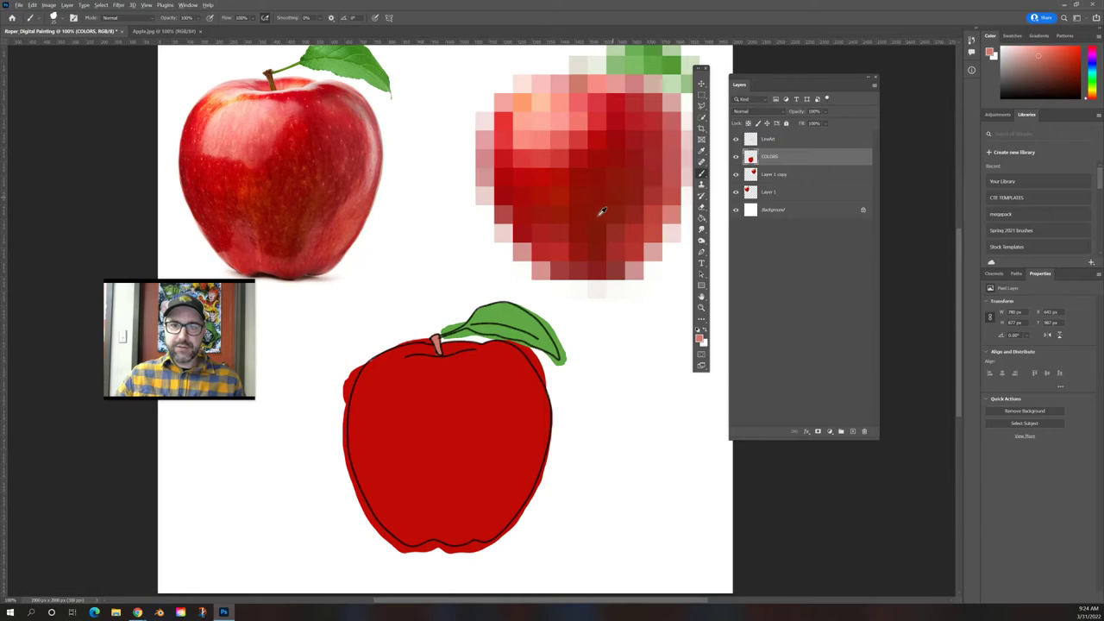
Paint the dark shadow area across the apple's center and lower part with an enlarged brush in a dark red sampled from the pixelated apple
left_click(598, 216, "alt")
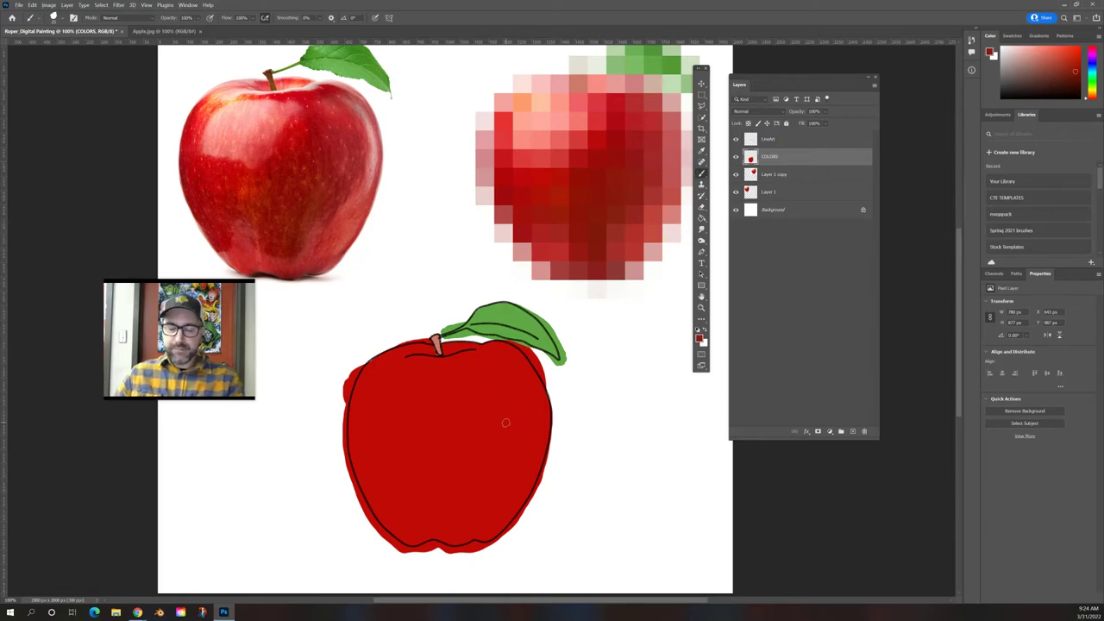
key("]")
key("]")
key("]")
key("]")
mouse_move(492, 405)
left_mouse_down()
mouse_move(495, 439)
mouse_move(468, 486)
mouse_move(438, 492)
mouse_move(464, 450)
mouse_move(462, 424)
mouse_move(458, 452)
mouse_move(397, 485)
mouse_move(414, 489)
mouse_move(376, 483)
mouse_move(427, 506)
mouse_move(467, 495)
mouse_move(505, 449)
left_mouse_up()
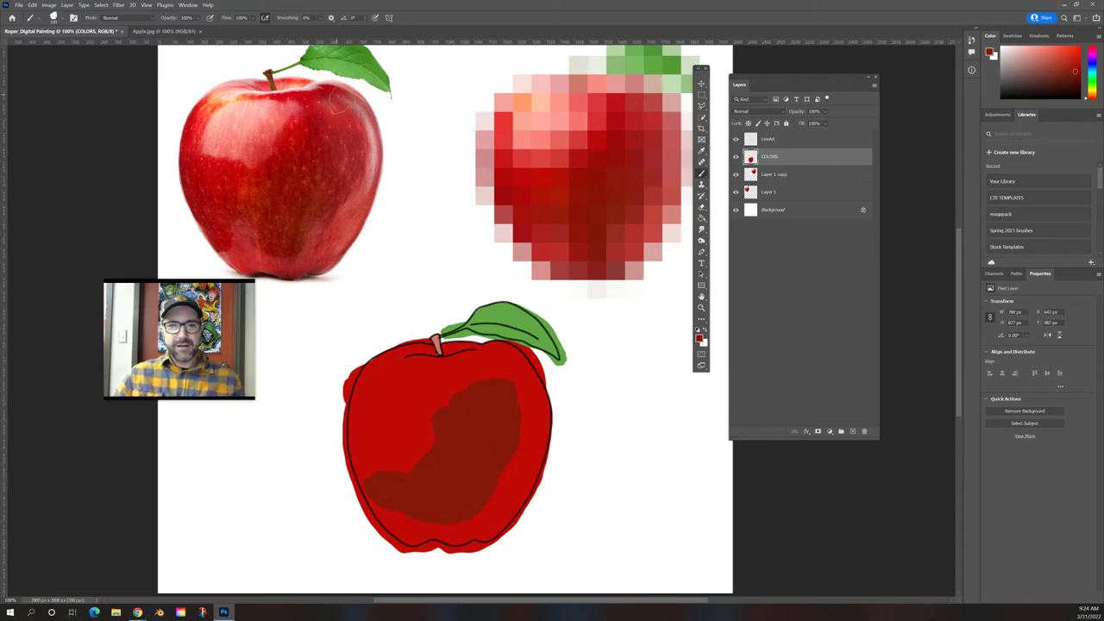
Paint a muted red patch on the apple's upper right and a lighter red curved band around its left side, using sampled mosaic colors
left_click(647, 102, "alt")
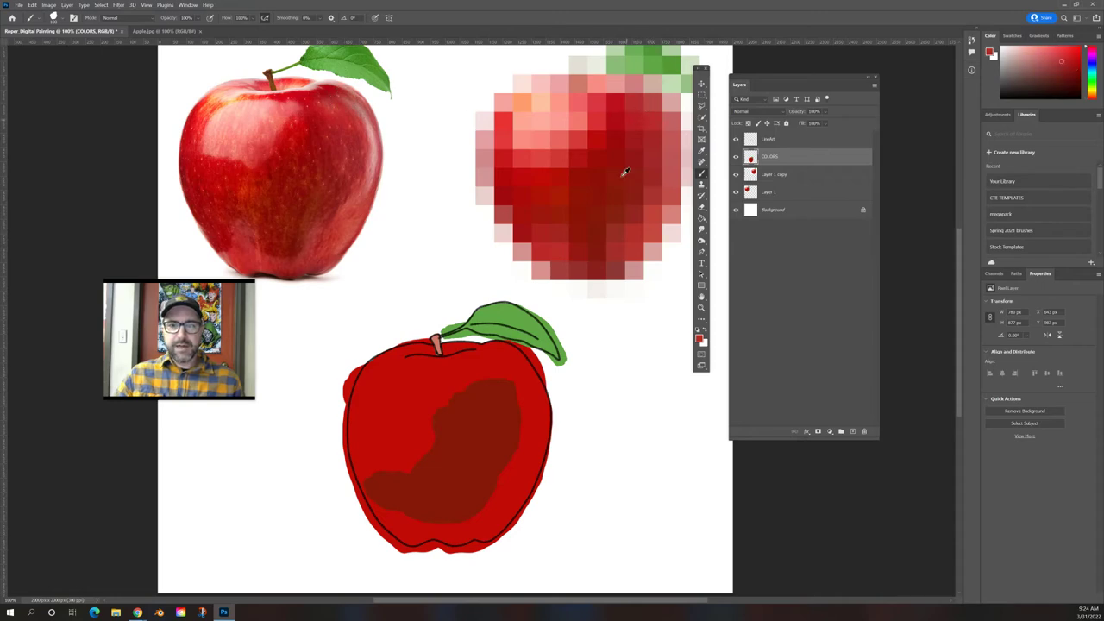
mouse_move(493, 364)
left_mouse_down()
mouse_move(531, 406)
mouse_move(481, 366)
mouse_move(524, 405)
left_mouse_up()
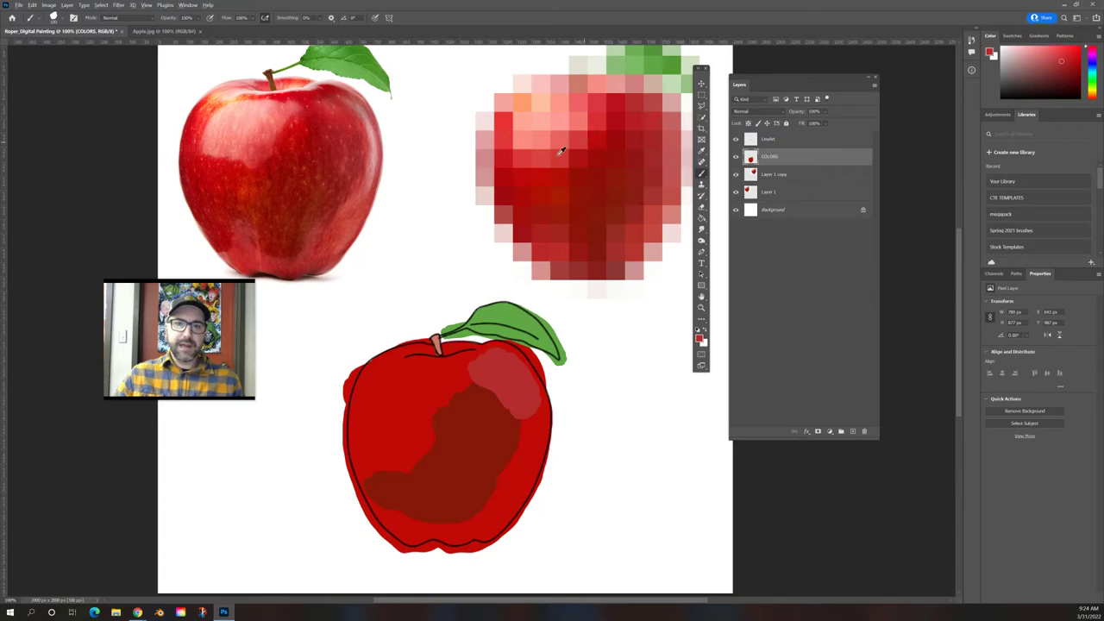
left_click(559, 153, "alt")
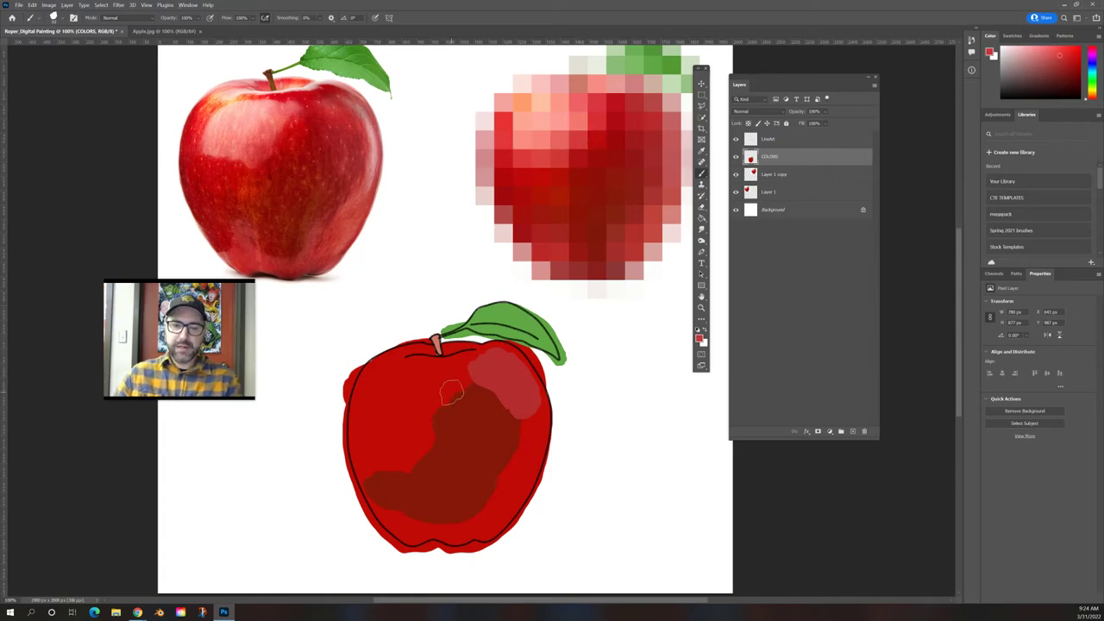
mouse_move(455, 389)
left_mouse_down()
mouse_move(442, 426)
mouse_move(400, 457)
mouse_move(360, 426)
mouse_move(380, 389)
mouse_move(372, 457)
mouse_move(434, 454)
mouse_move(464, 381)
mouse_move(427, 369)
left_mouse_up()
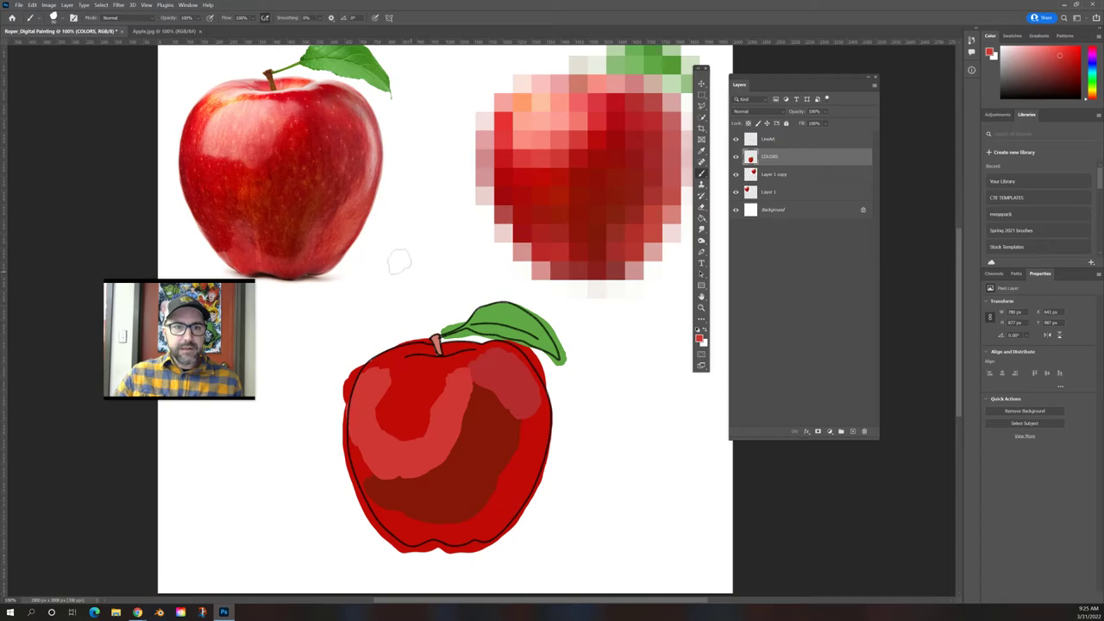
Paint a muted red patch on the apple's lower right and a brighter red along the inside of the left band
left_click(637, 231, "alt")
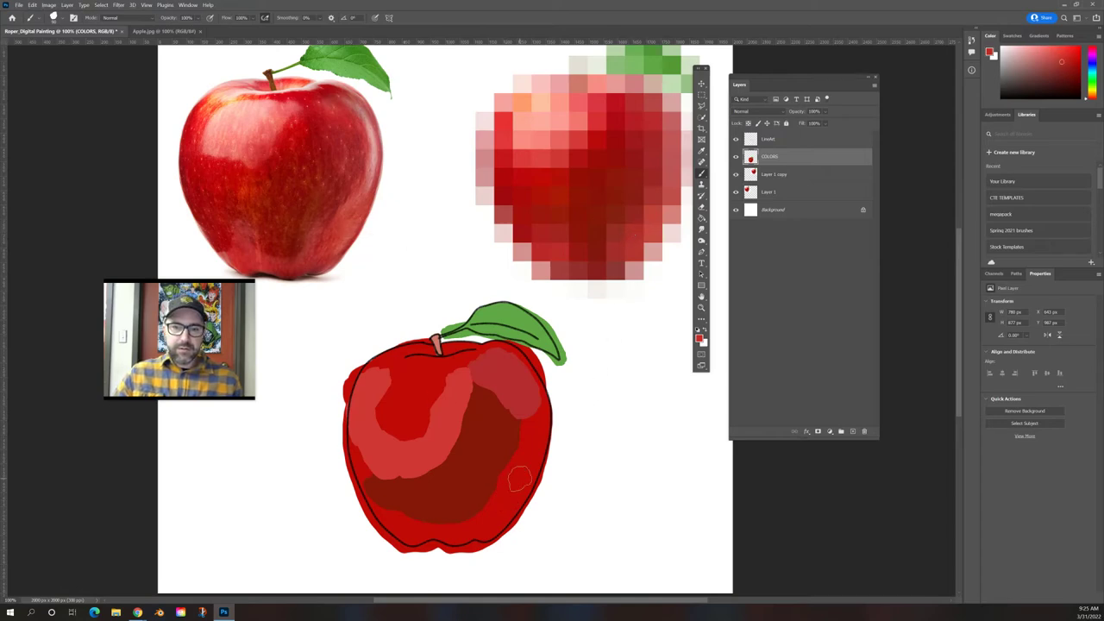
mouse_move(523, 474)
left_mouse_down()
mouse_move(504, 510)
mouse_move(519, 471)
mouse_move(479, 520)
mouse_move(513, 466)
mouse_move(483, 517)
left_mouse_up()
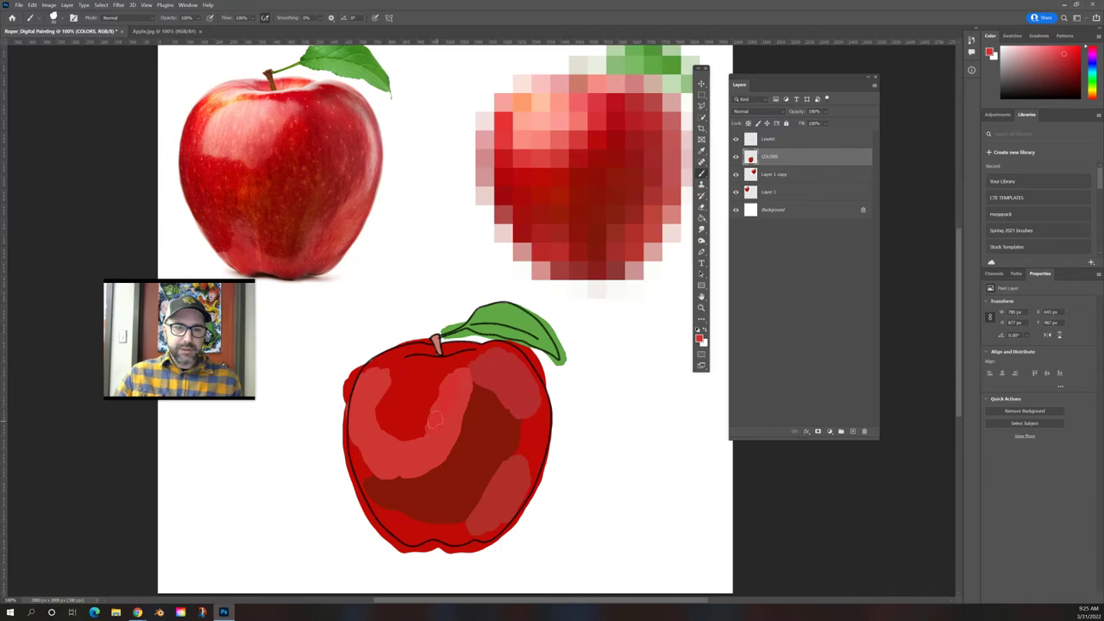
mouse_move(434, 420)
left_mouse_down()
mouse_move(403, 432)
mouse_move(385, 415)
mouse_move(379, 424)
mouse_move(375, 409)
mouse_move(393, 374)
left_mouse_up()
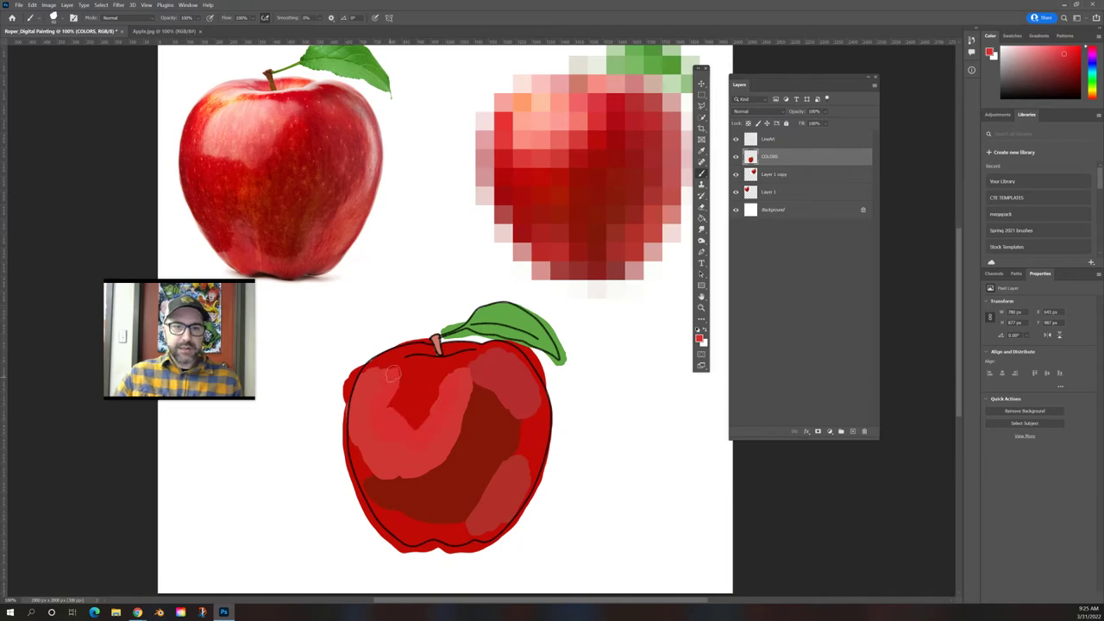
Paint sampled orange highlights on the apple's upper left and around the stem, and a light pink highlight just below them
left_click(523, 101, "alt")
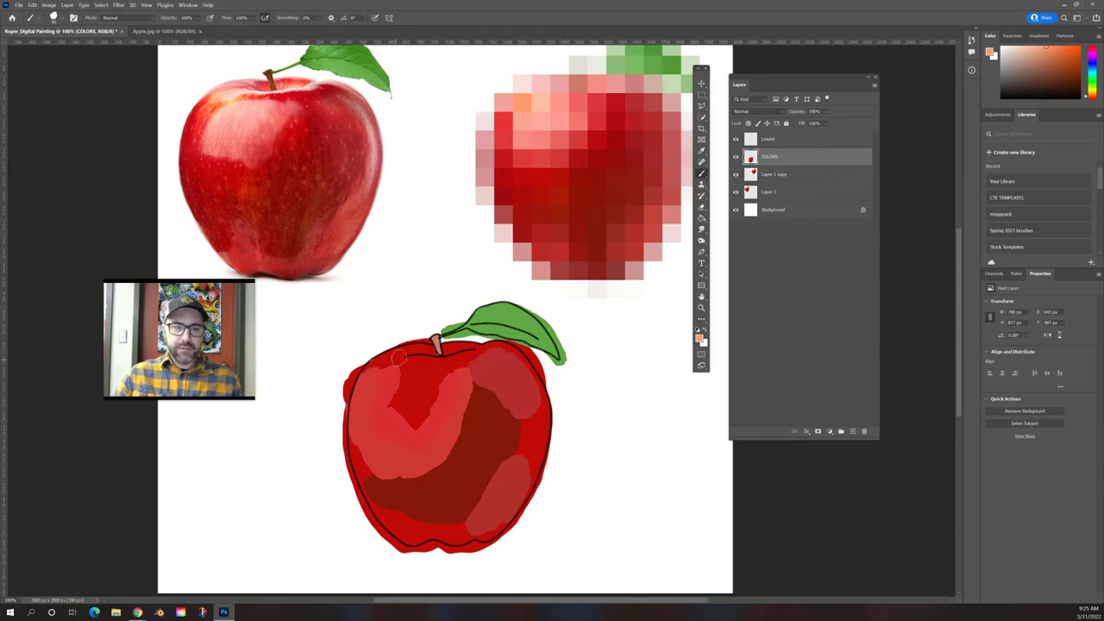
mouse_move(399, 359)
left_mouse_down()
mouse_move(372, 369)
mouse_move(412, 355)
mouse_move(379, 355)
mouse_move(362, 379)
left_mouse_up()
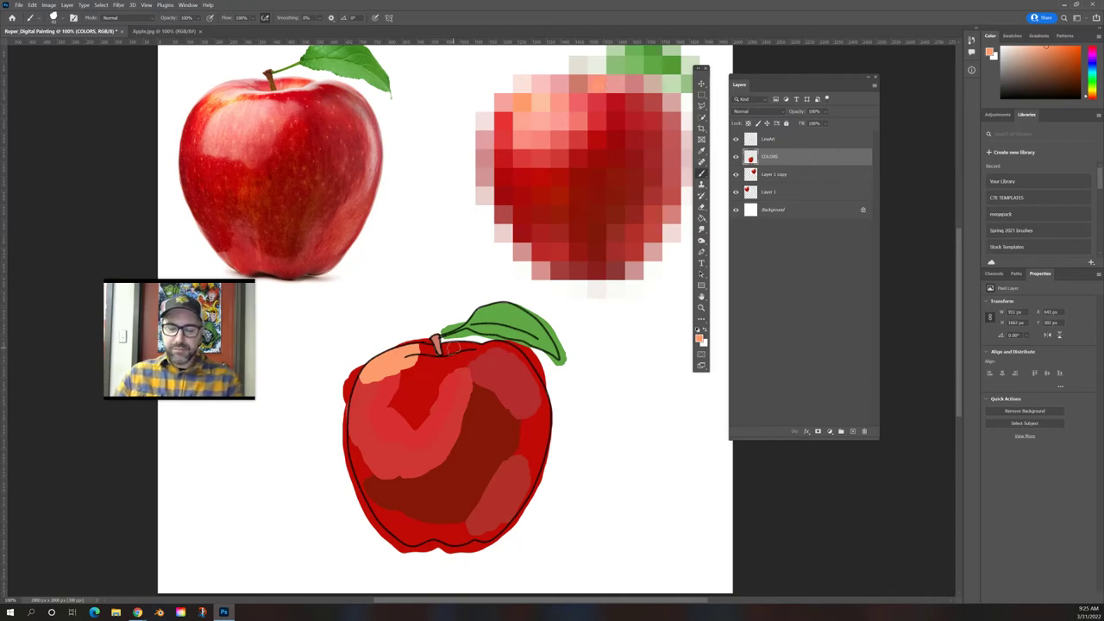
left_click_drag(442, 347, 477, 348)
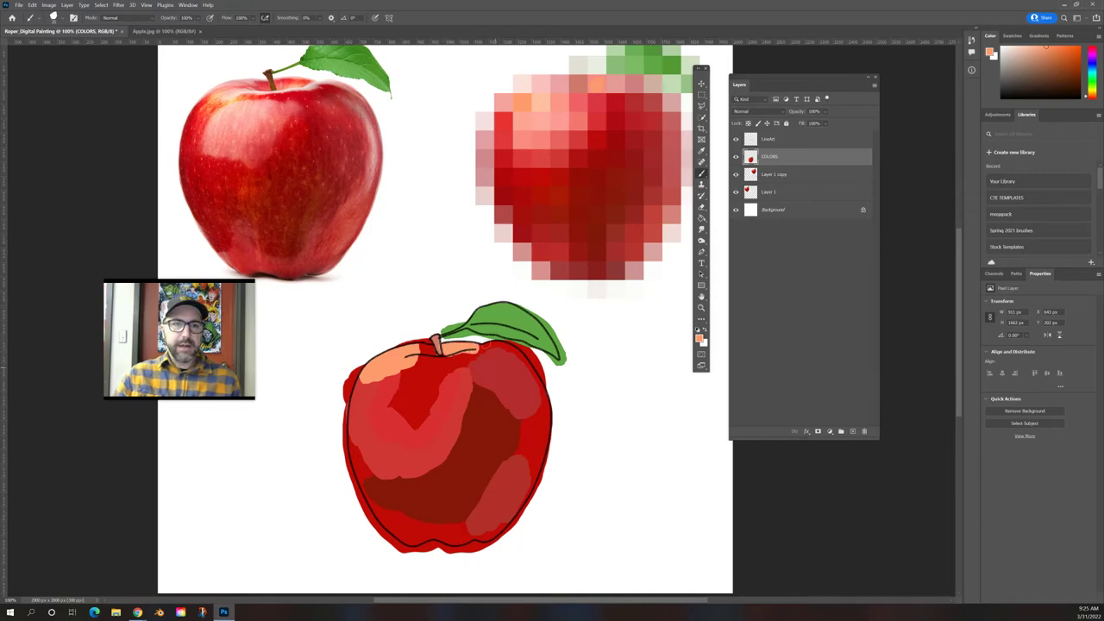
left_click(545, 120, "alt")
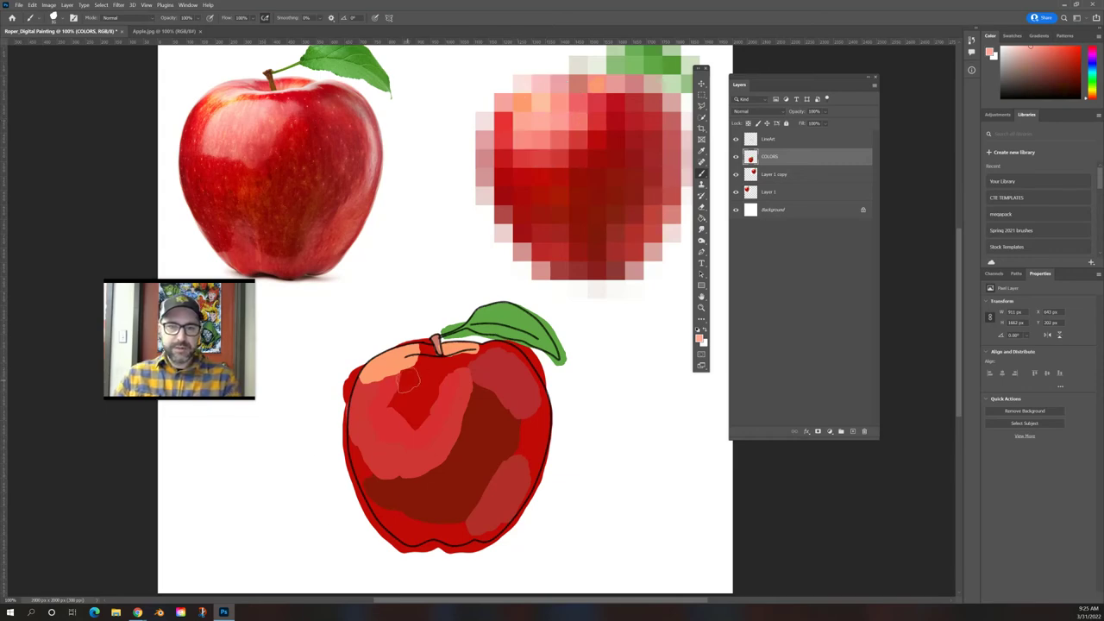
mouse_move(414, 373)
left_mouse_down()
mouse_move(388, 404)
mouse_move(421, 372)
mouse_move(392, 425)
mouse_move(432, 392)
mouse_move(438, 369)
mouse_move(398, 376)
mouse_move(379, 405)
mouse_move(431, 417)
mouse_move(445, 390)
mouse_move(416, 358)
left_mouse_up()
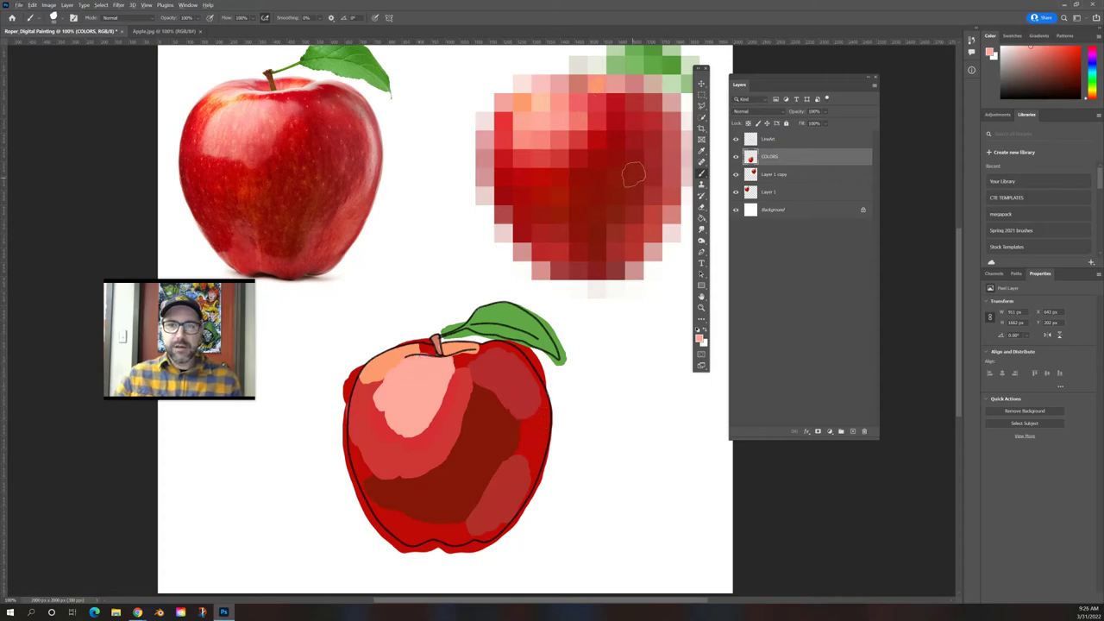
Paint pale pink reflections along the apple's right edge and over the top of its highlights, using a color sampled from the mosaic's edge
left_click(690, 136, "alt")
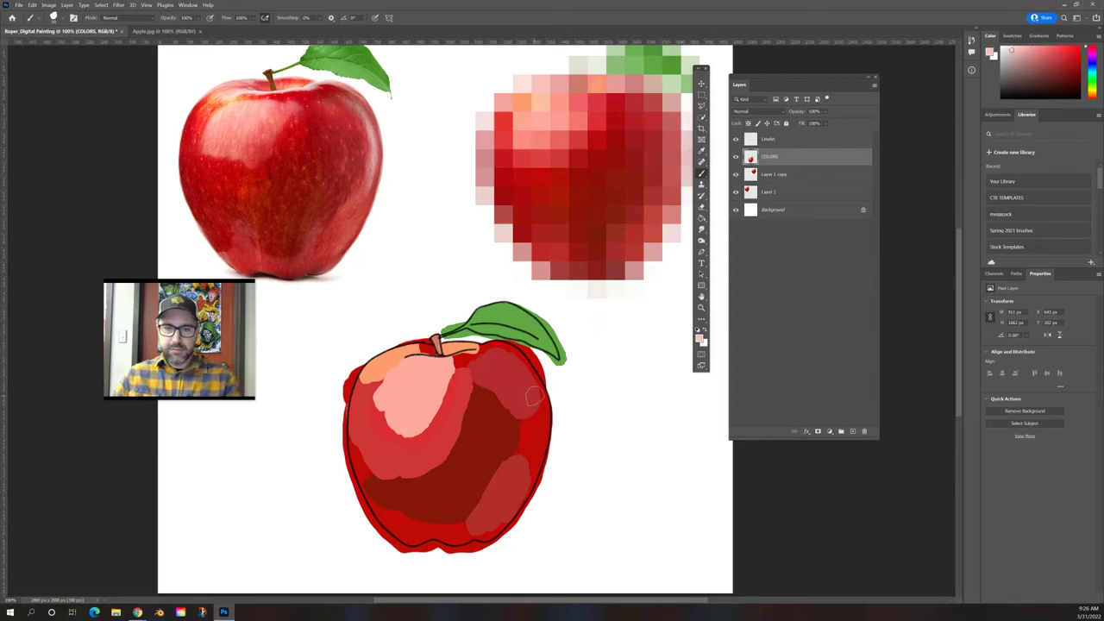
mouse_move(533, 376)
left_mouse_down()
mouse_move(528, 464)
mouse_move(535, 436)
mouse_move(526, 462)
mouse_move(514, 359)
mouse_move(537, 393)
mouse_move(533, 450)
mouse_move(519, 380)
mouse_move(526, 447)
left_mouse_up()
key("ctrl+z")
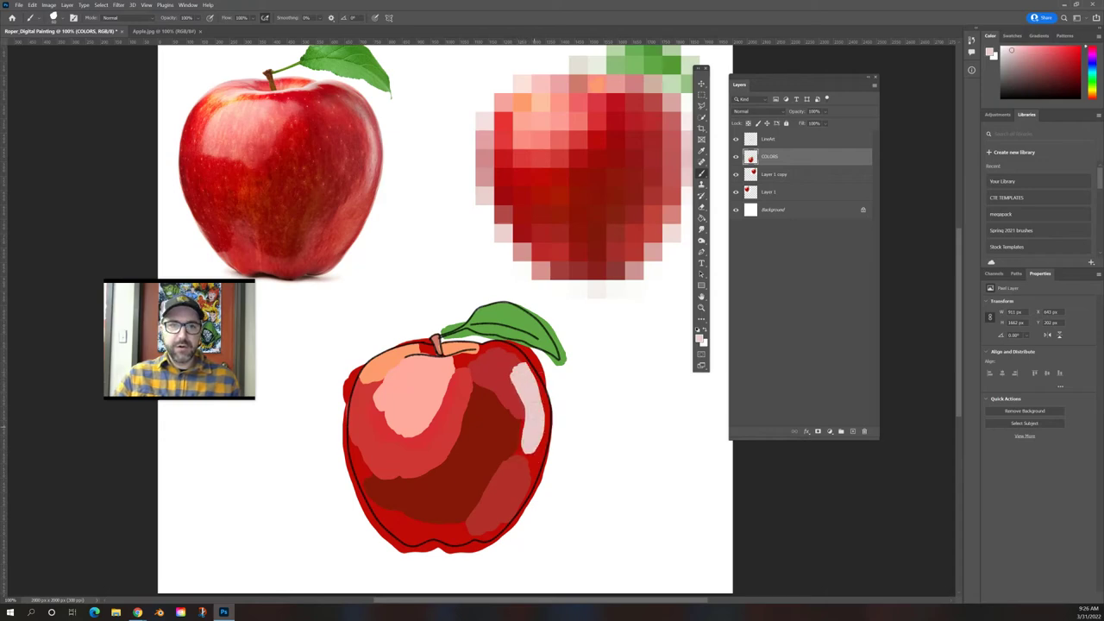
mouse_move(398, 381)
left_mouse_down()
mouse_move(432, 362)
mouse_move(423, 375)
left_mouse_up()
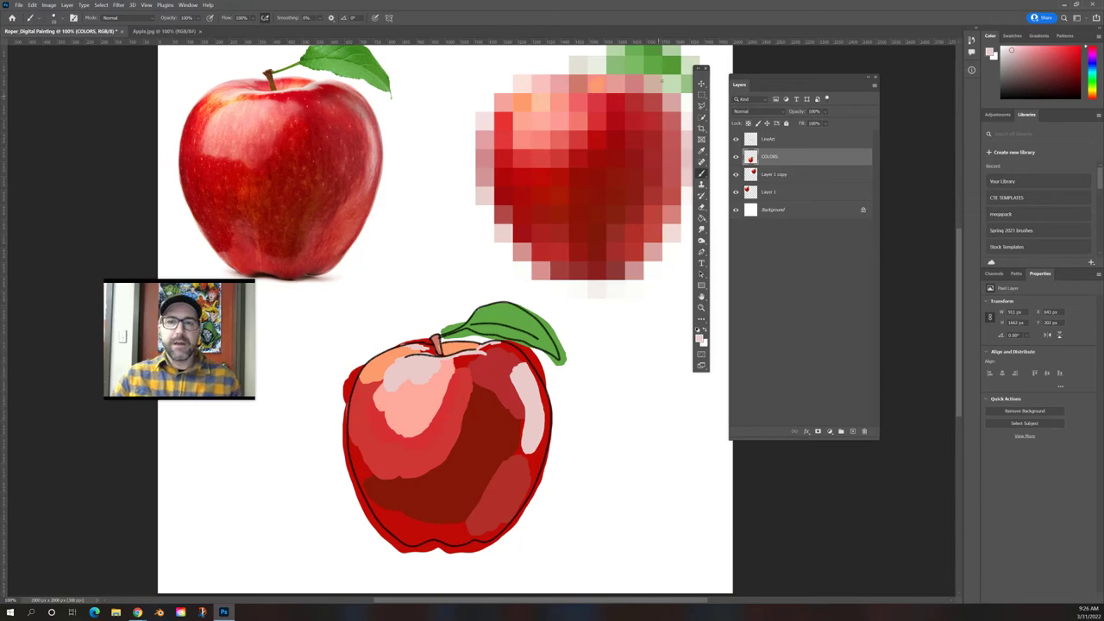
Paint a brighter green patch on the leaf and a pale green highlight along its upper left, using sampled mosaic greens
left_click(681, 64, "alt")
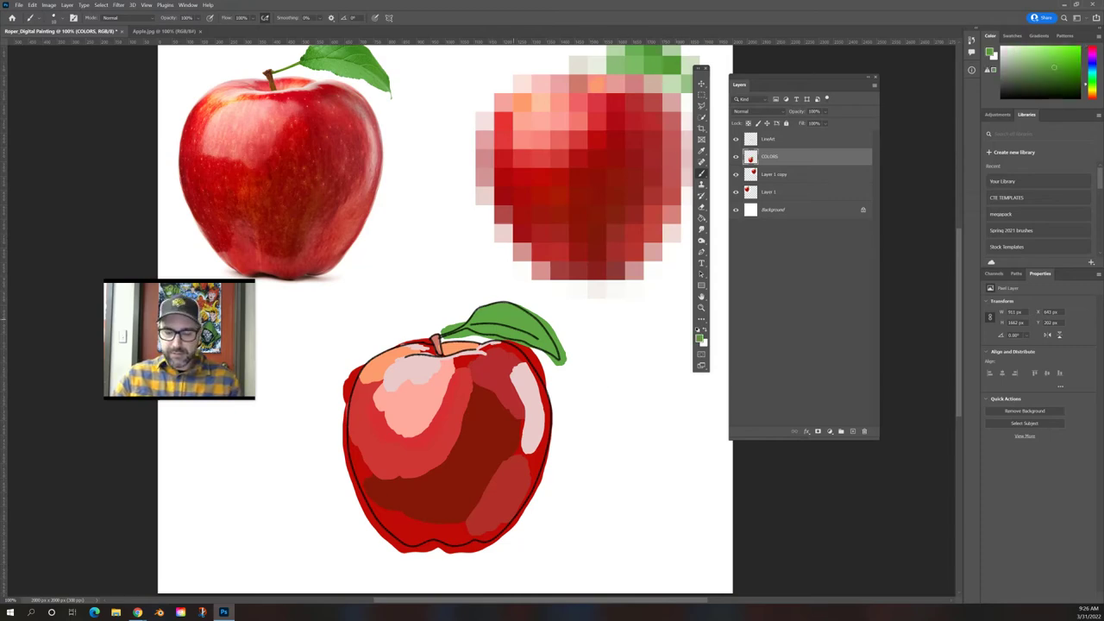
left_click(516, 326)
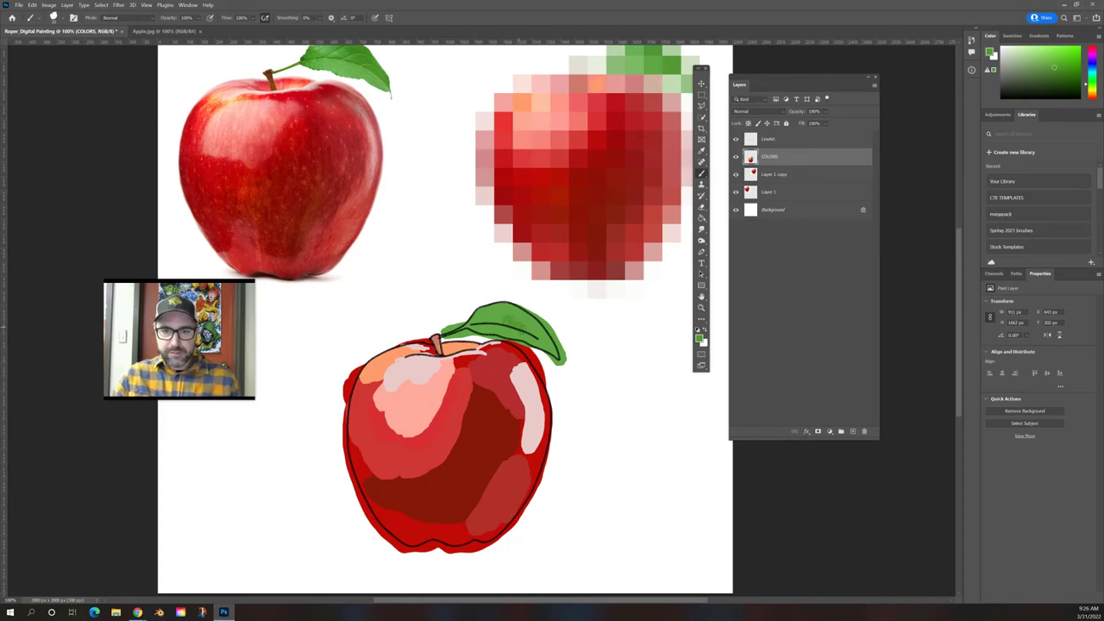
left_click_drag(542, 337, 507, 312)
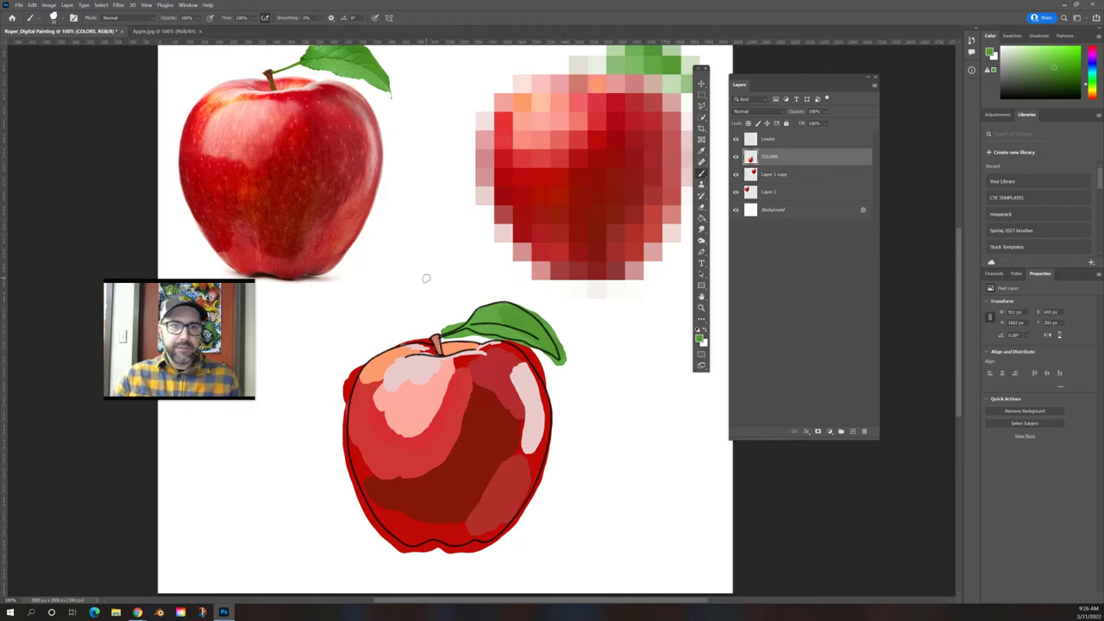
left_click_drag(426, 278, 444, 301)
left_click(613, 91, "alt")
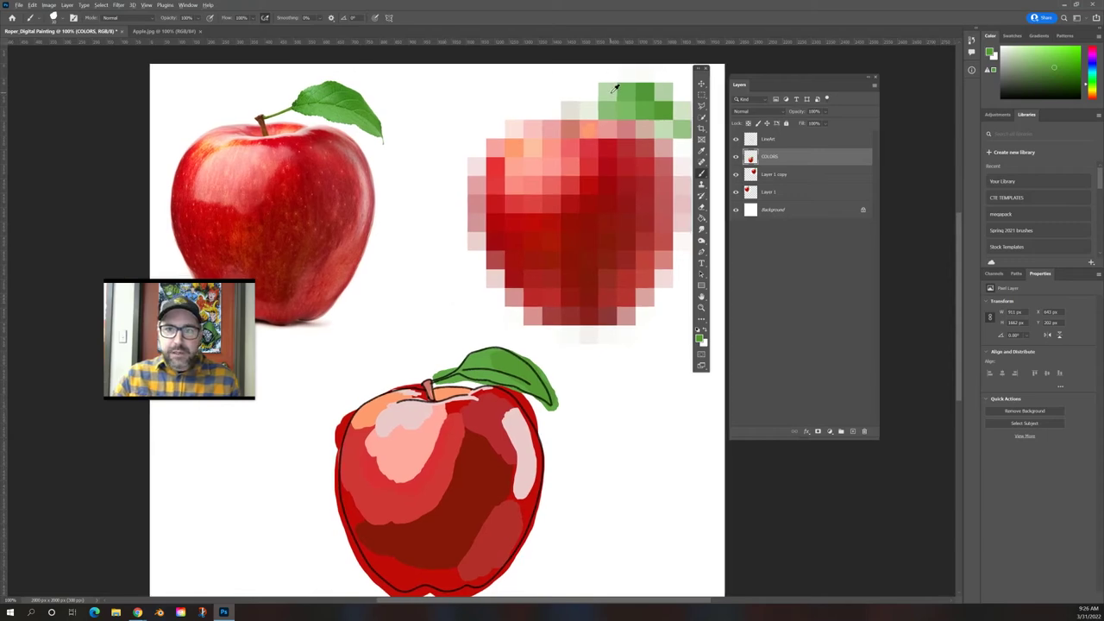
left_click_drag(470, 356, 492, 354)
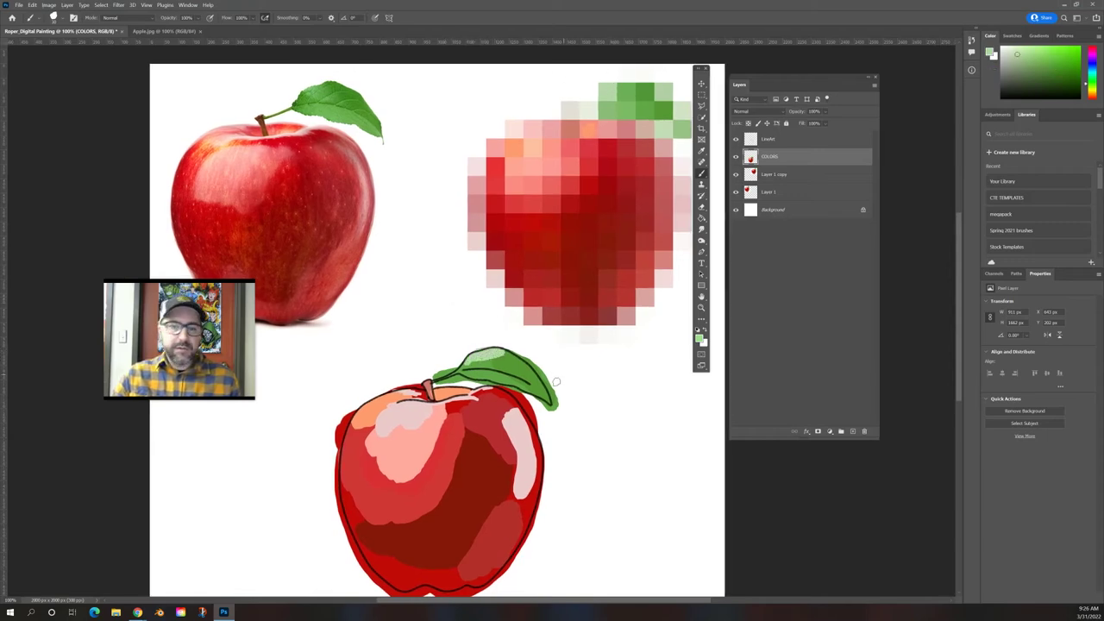
Choose the Kyle's Paintbox - Wet Blender 50 brush for smudging the painted colors on the COLORS layer
left_click_drag(556, 381, 583, 315)
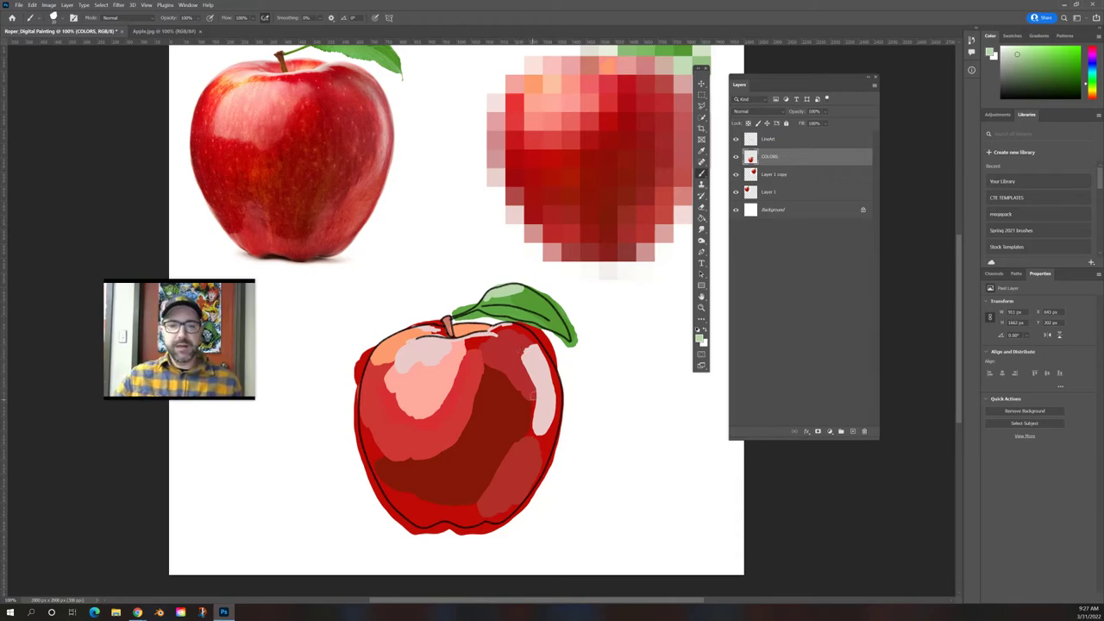
left_click(701, 174)
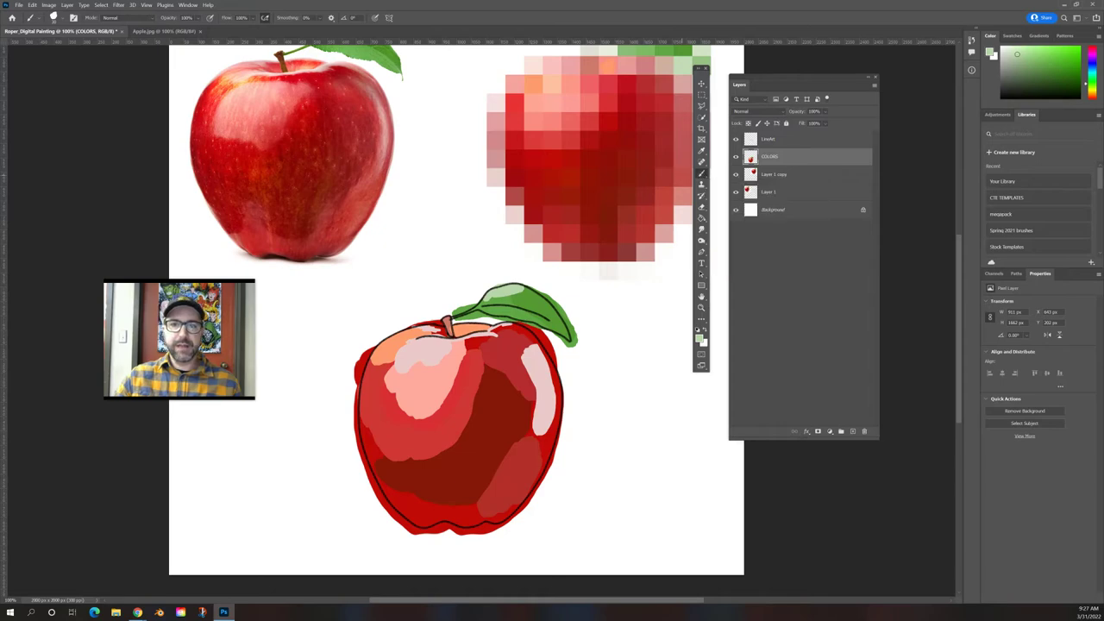
left_click(60, 17)
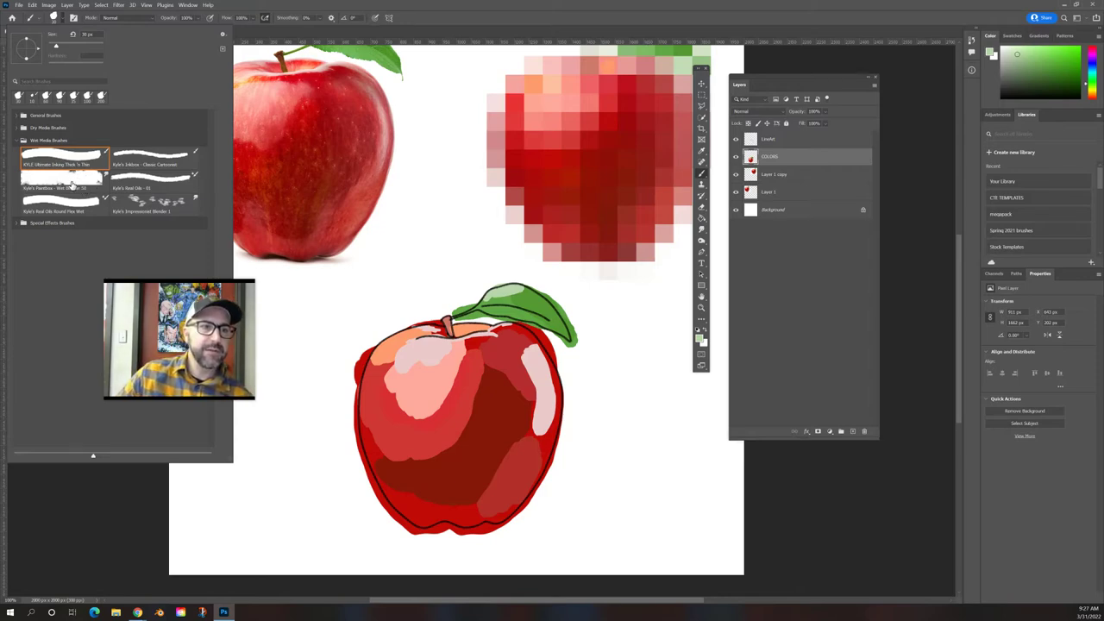
left_click(72, 184)
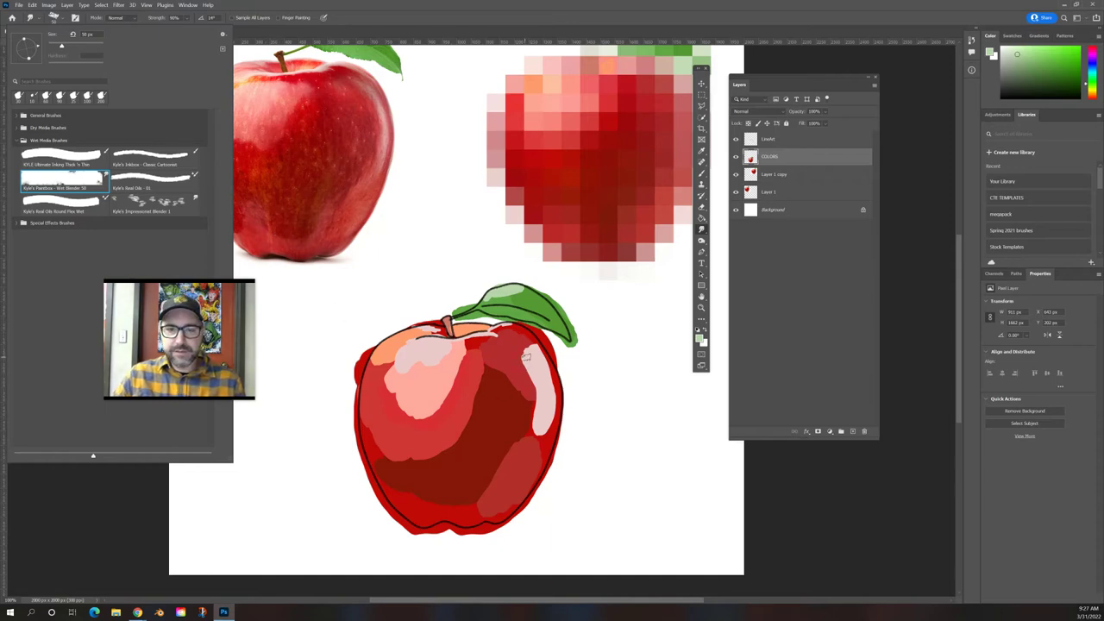
left_click(525, 355)
Blend the pale reflection on the apple's right side and the muted red patches around it into the neighboring reds
mouse_move(525, 355)
left_mouse_down()
mouse_move(535, 371)
mouse_move(522, 380)
left_mouse_up()
key("ctrl+z")
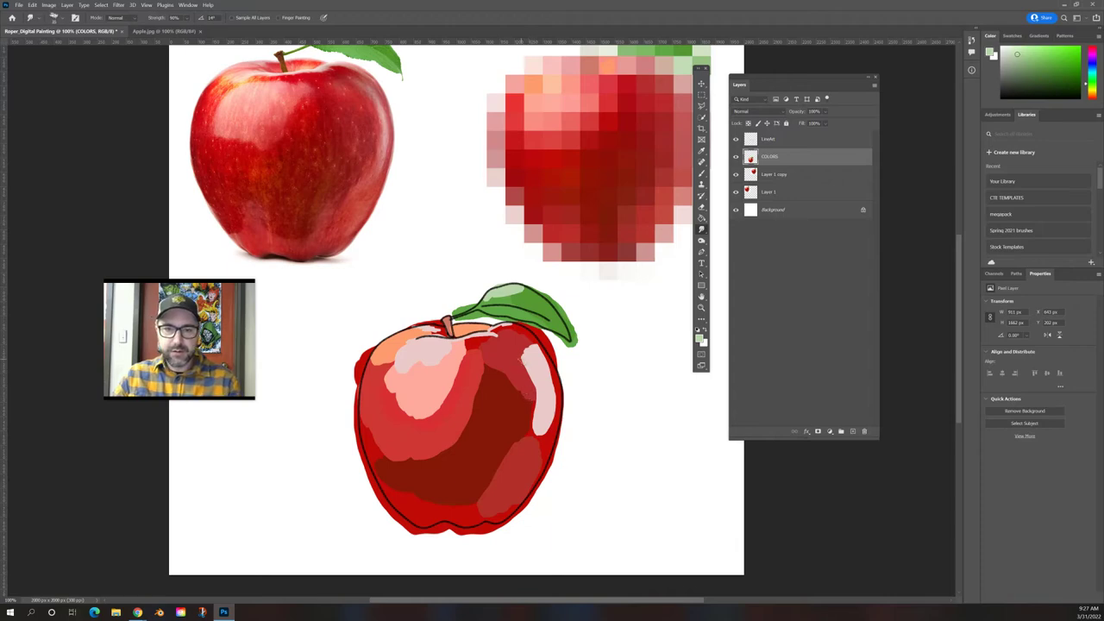
left_click_drag(525, 364, 527, 373)
mouse_move(533, 390)
left_mouse_down()
mouse_move(528, 435)
mouse_move(523, 405)
mouse_move(488, 366)
mouse_move(532, 432)
left_mouse_up()
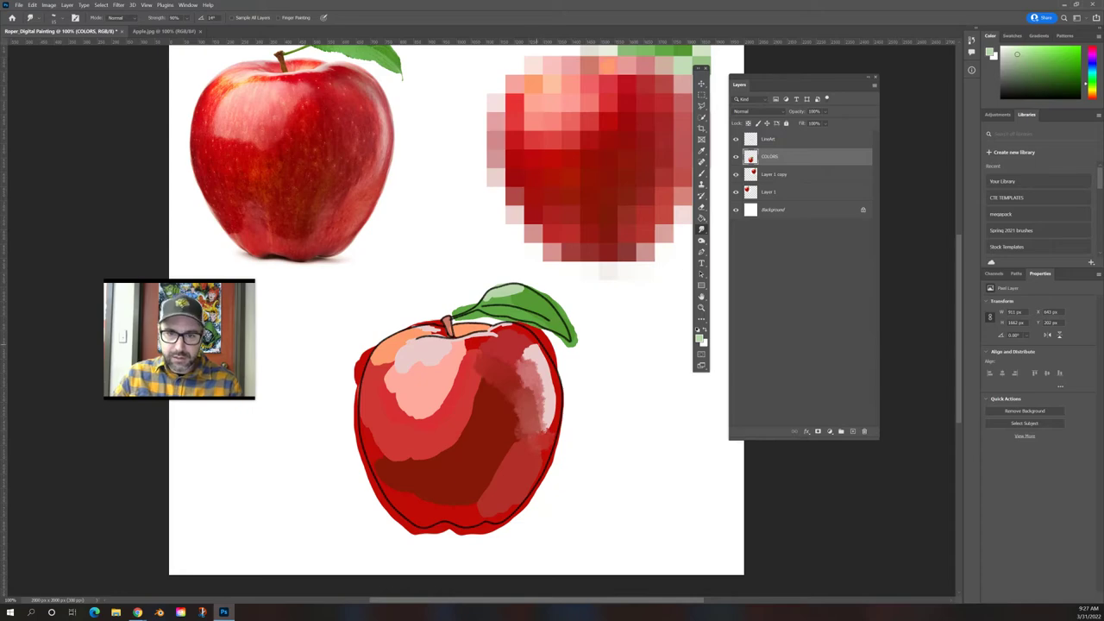
left_click_drag(534, 345, 562, 407)
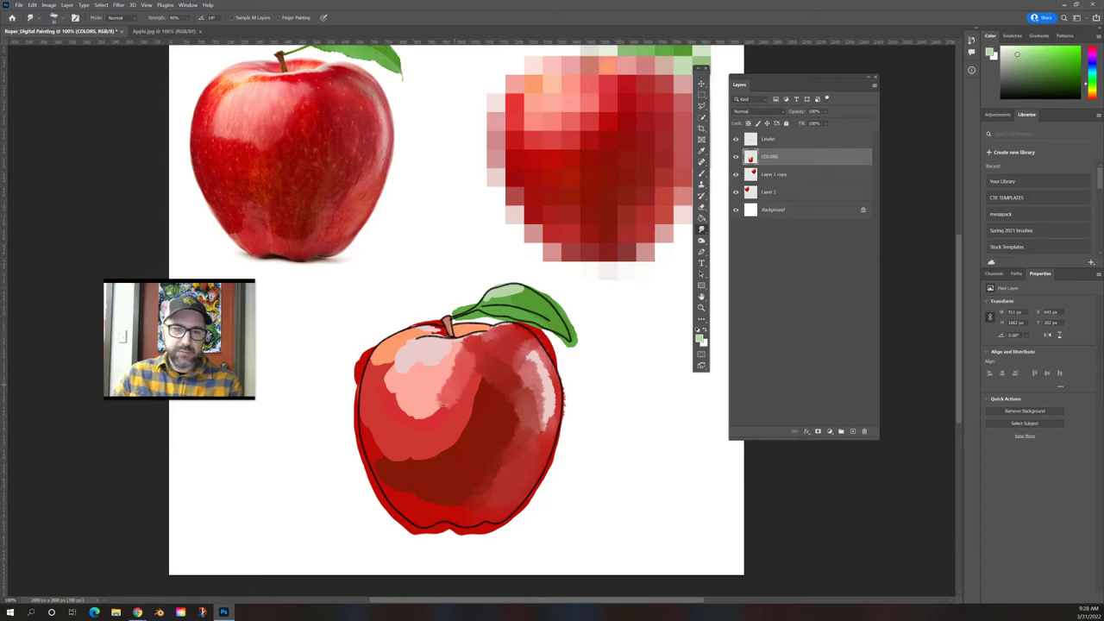
Blend the edges between the pink highlight, red bands and dark central shadow across the apple's left side and bottom
left_click_drag(385, 366, 403, 429)
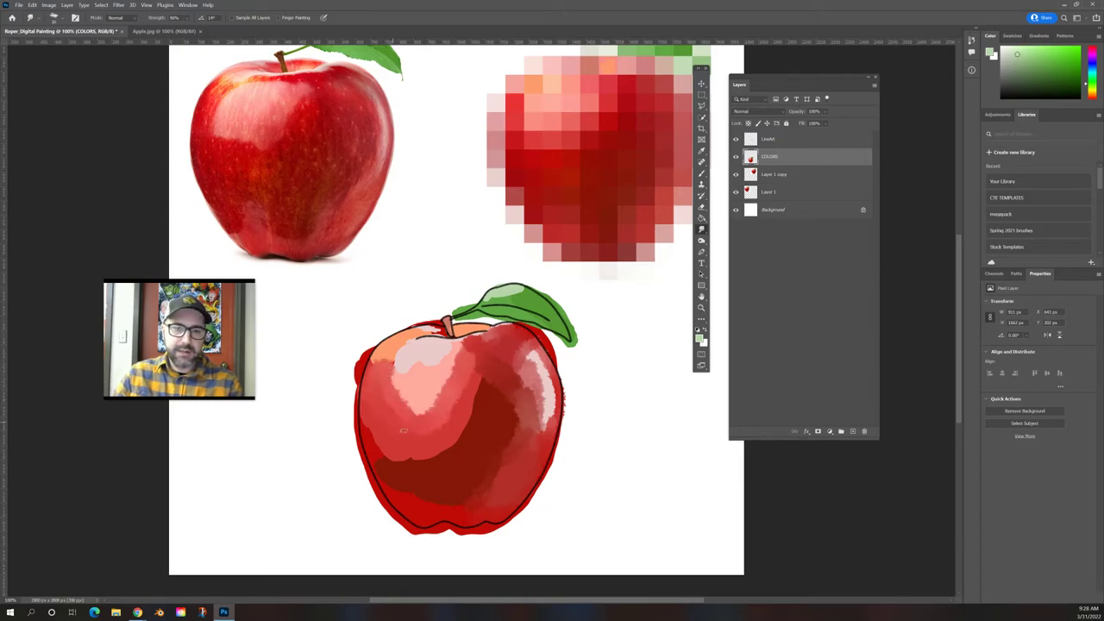
mouse_move(474, 392)
left_mouse_down()
mouse_move(459, 431)
mouse_move(423, 460)
mouse_move(393, 457)
mouse_move(363, 411)
mouse_move(392, 486)
left_mouse_up()
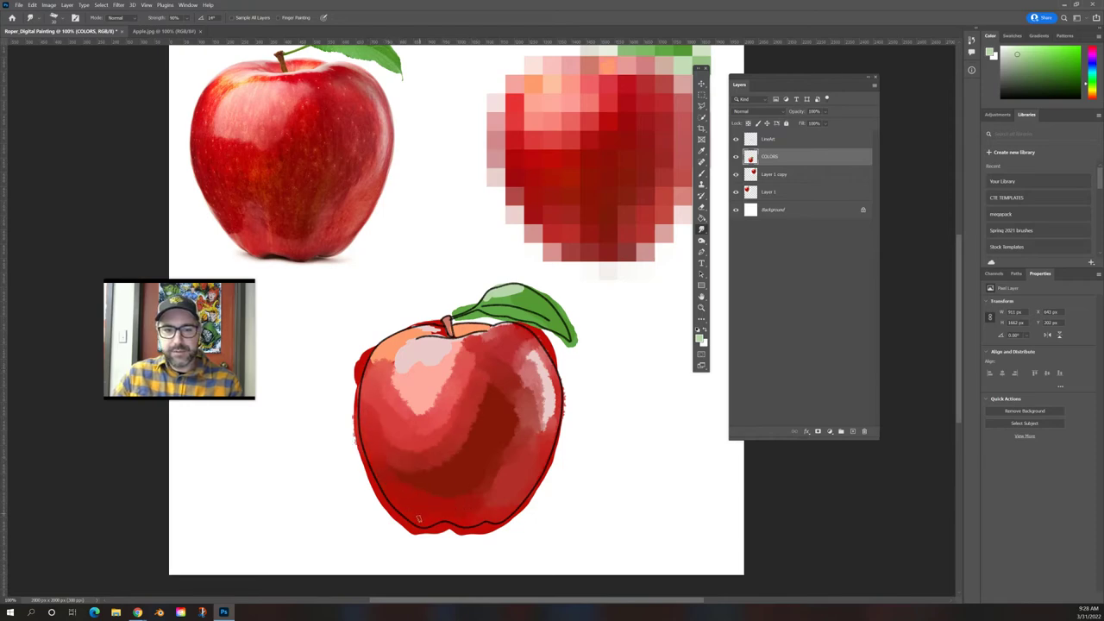
mouse_move(480, 512)
left_mouse_down()
mouse_move(481, 488)
mouse_move(493, 514)
mouse_move(512, 502)
left_mouse_up()
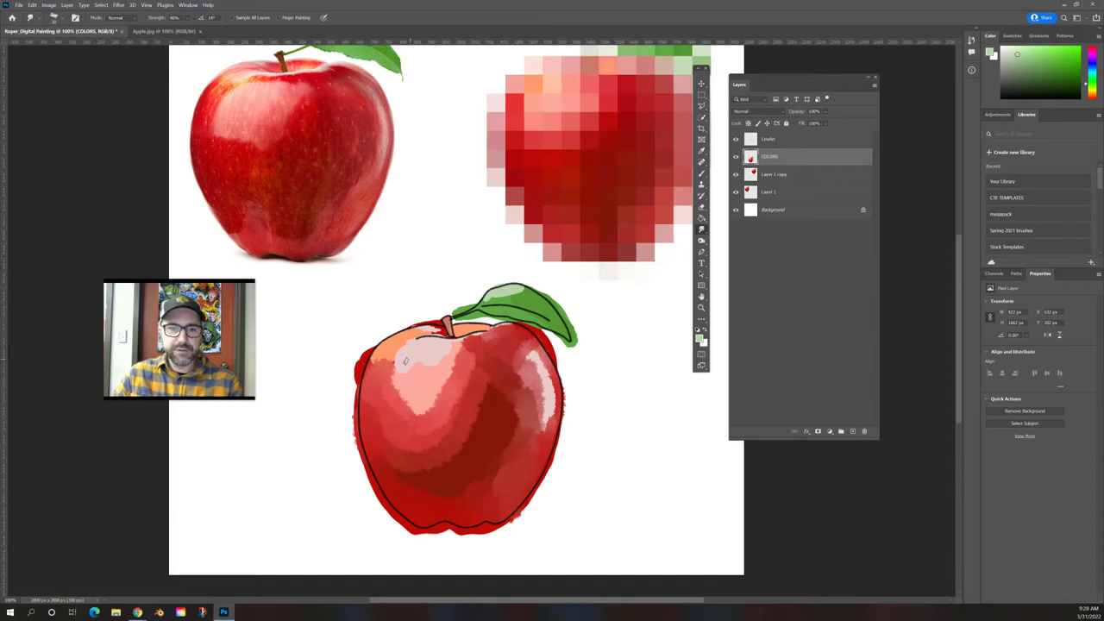
Blend the pale pink and orange highlights around the apple's stem, and smooth the light and dark greens on the leaf
mouse_move(405, 360)
left_mouse_down()
mouse_move(447, 353)
mouse_move(402, 350)
mouse_move(414, 340)
mouse_move(377, 361)
left_mouse_up()
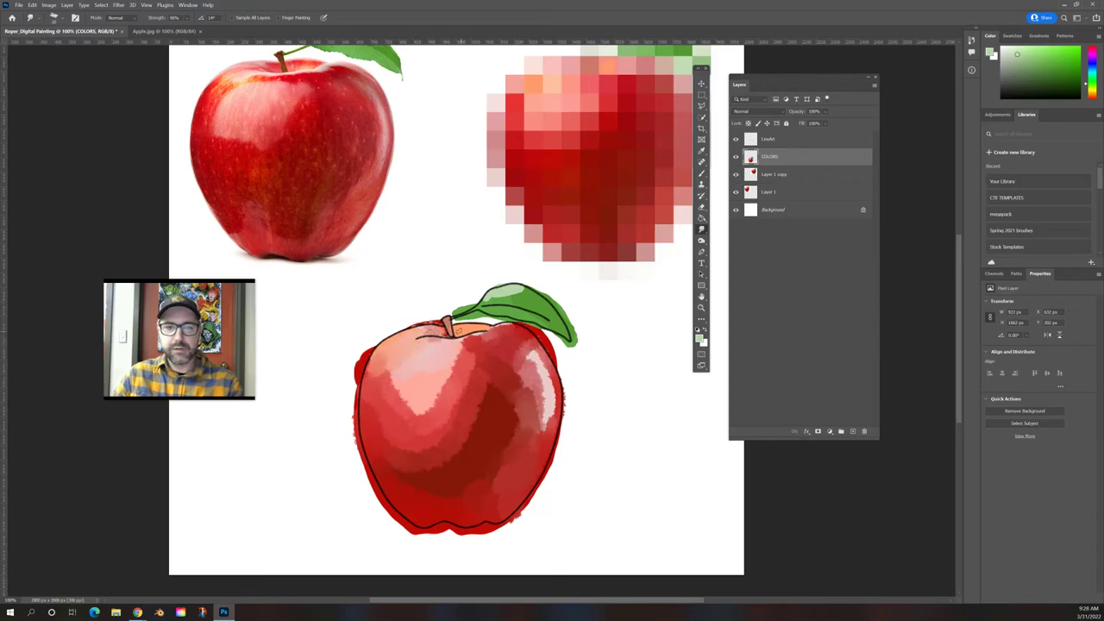
mouse_move(464, 334)
left_mouse_down()
mouse_move(485, 332)
mouse_move(517, 292)
mouse_move(535, 302)
left_mouse_up()
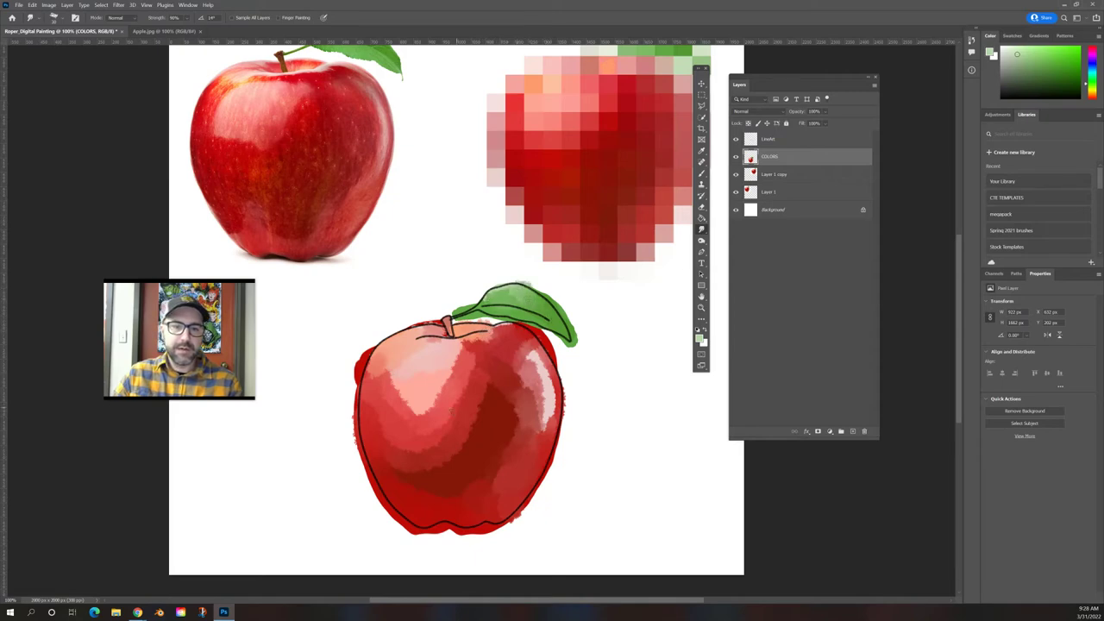
Soften the apple's main highlight, dark central shadow and right-hand reflection further with additional wet-blender strokes
mouse_move(433, 398)
left_mouse_down()
mouse_move(409, 415)
mouse_move(415, 394)
mouse_move(399, 394)
mouse_move(409, 377)
mouse_move(423, 389)
mouse_move(409, 407)
mouse_move(421, 412)
mouse_move(457, 369)
left_mouse_up()
mouse_move(385, 415)
left_mouse_down()
mouse_move(468, 445)
mouse_move(496, 377)
mouse_move(477, 353)
mouse_move(507, 356)
mouse_move(472, 347)
mouse_move(512, 355)
mouse_move(506, 417)
mouse_move(523, 449)
left_mouse_up()
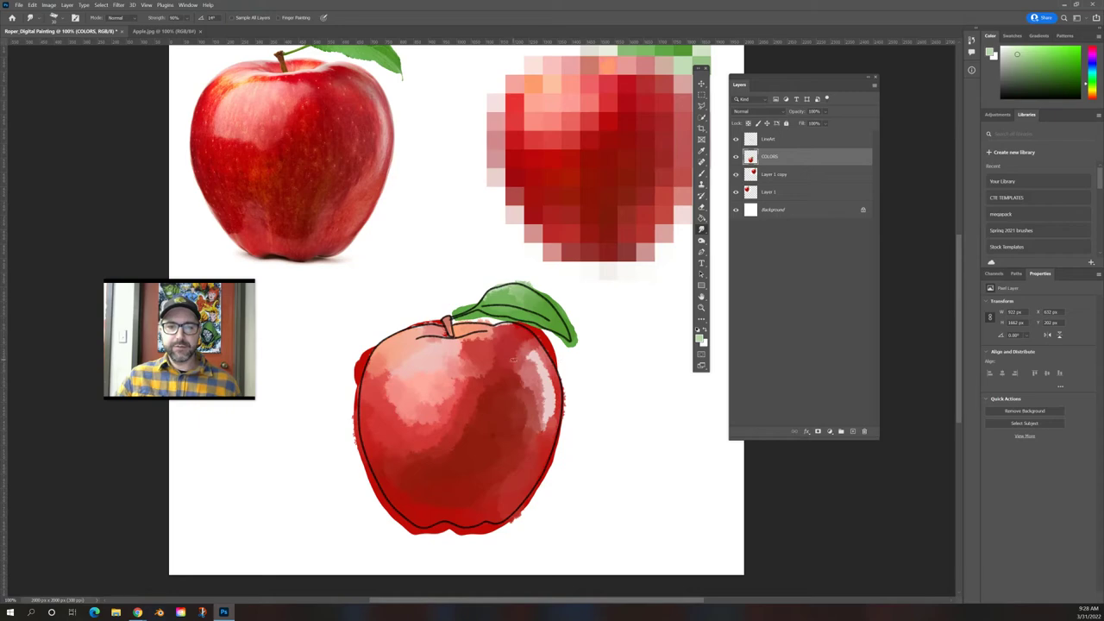
mouse_move(532, 358)
left_mouse_down()
mouse_move(548, 390)
mouse_move(545, 432)
mouse_move(543, 390)
mouse_move(519, 336)
left_mouse_up()
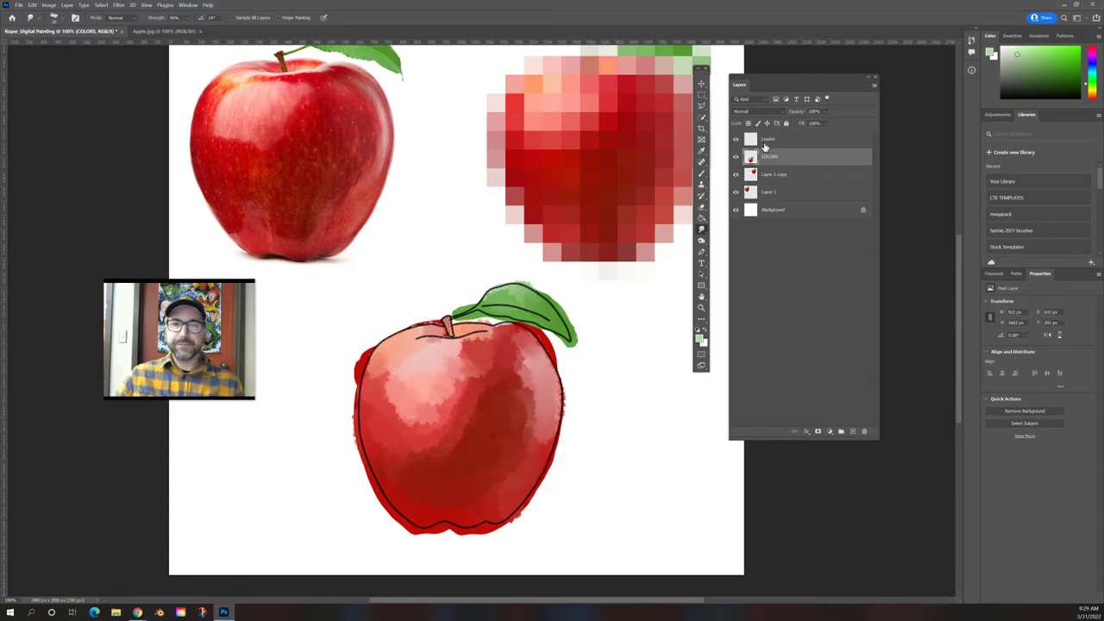
Add a new layer named Shadows directly above COLORS and set its blend mode to Multiply
left_click(852, 432)
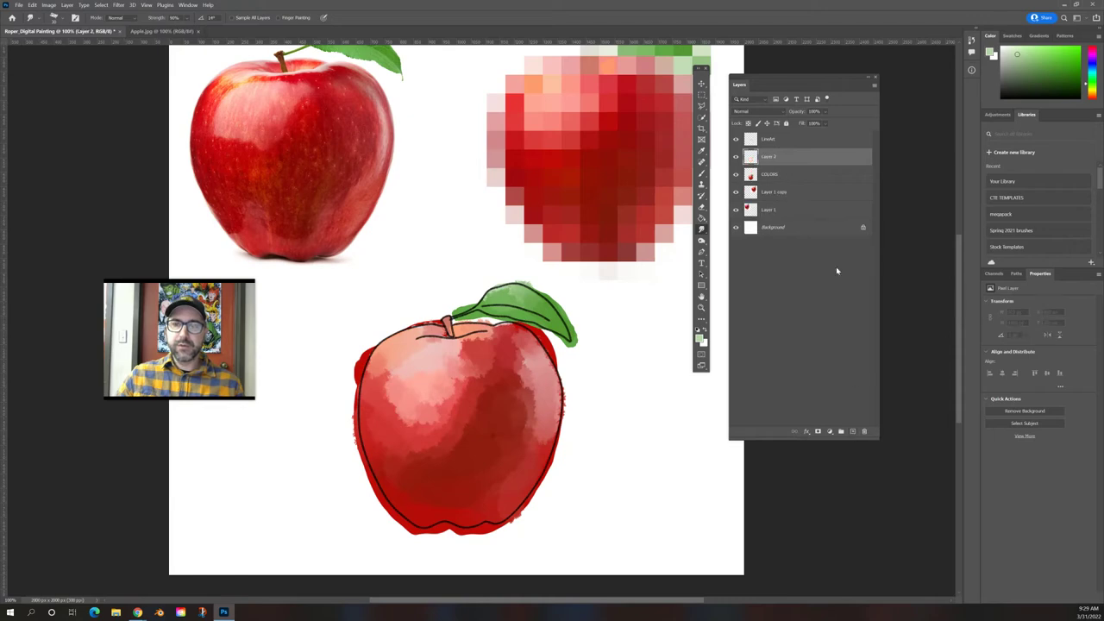
double_click(768, 156)
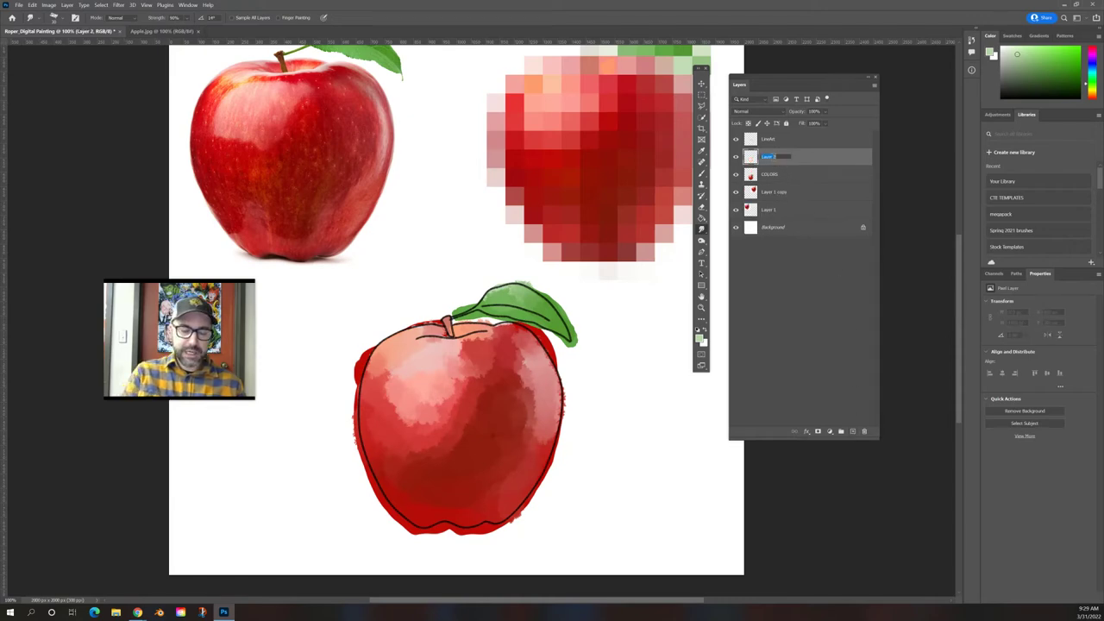
type("hine")
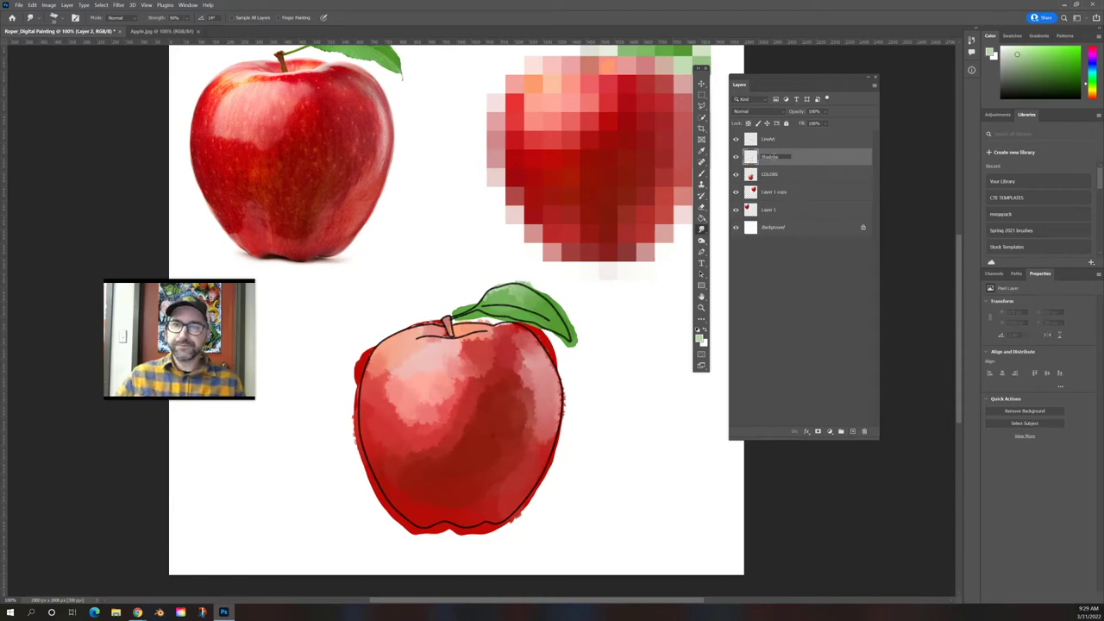
key("Return")
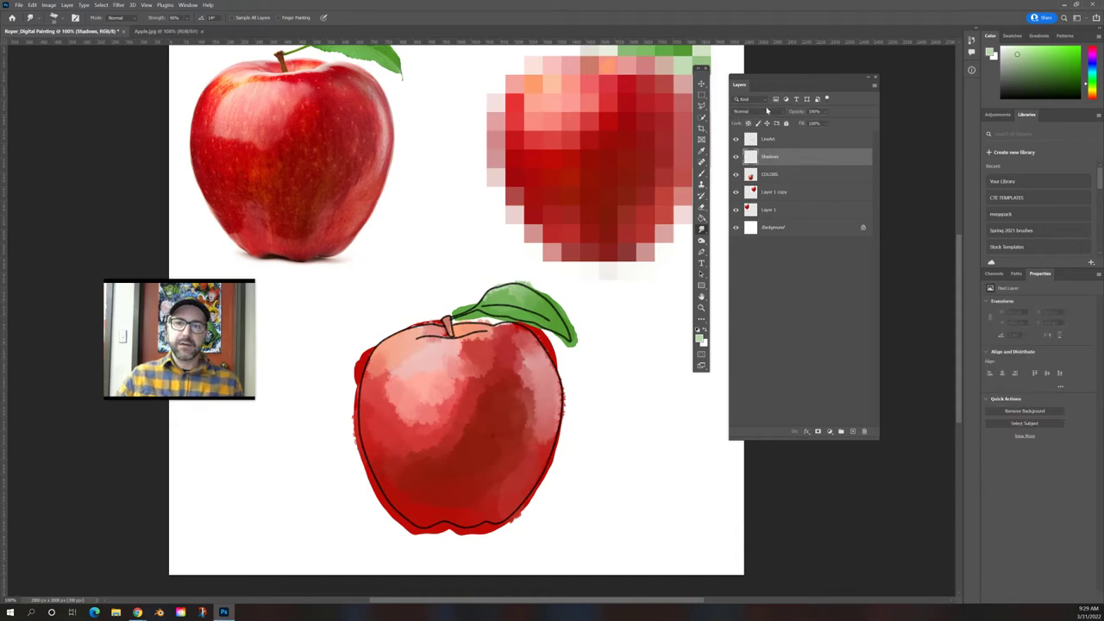
left_click(753, 113)
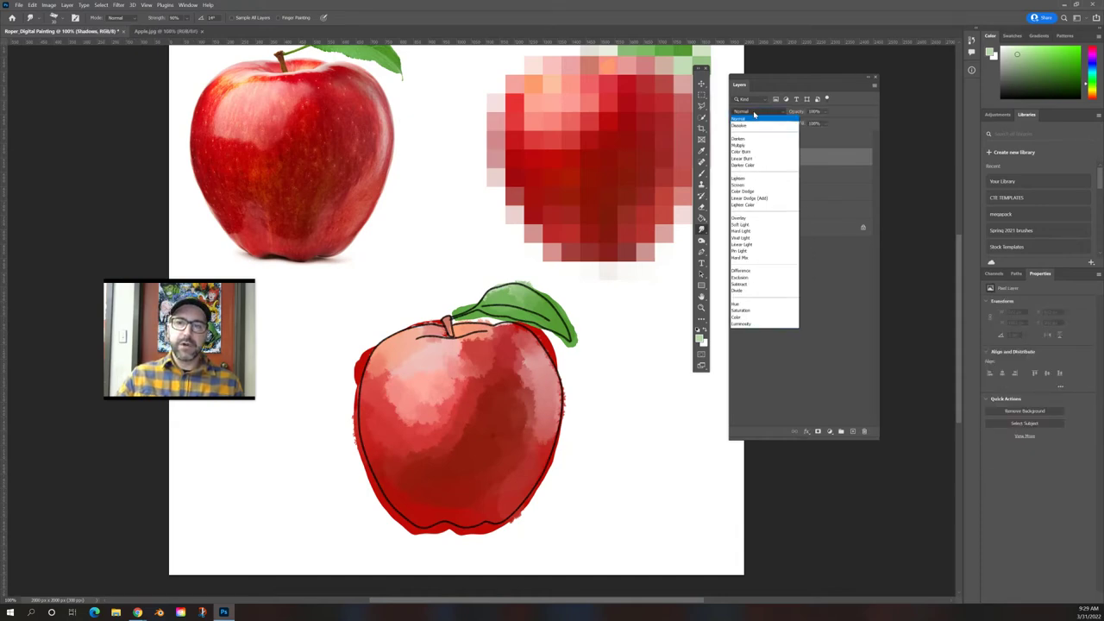
left_click(751, 147)
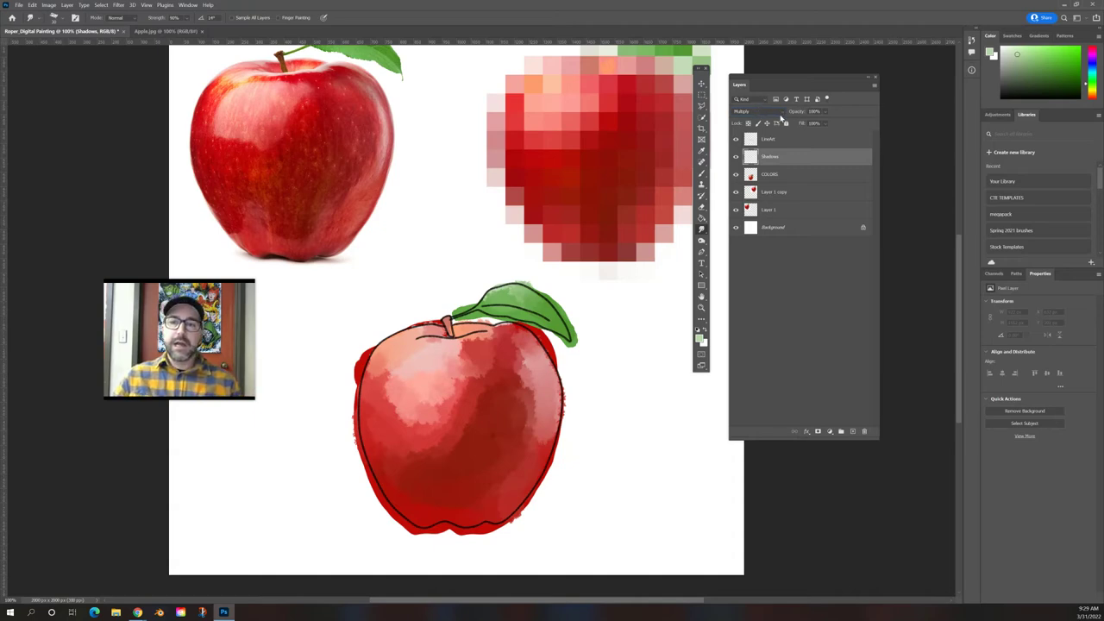
Set up a black Soft Round brush for the shadows, with its hardness raised to about half
left_click(698, 331)
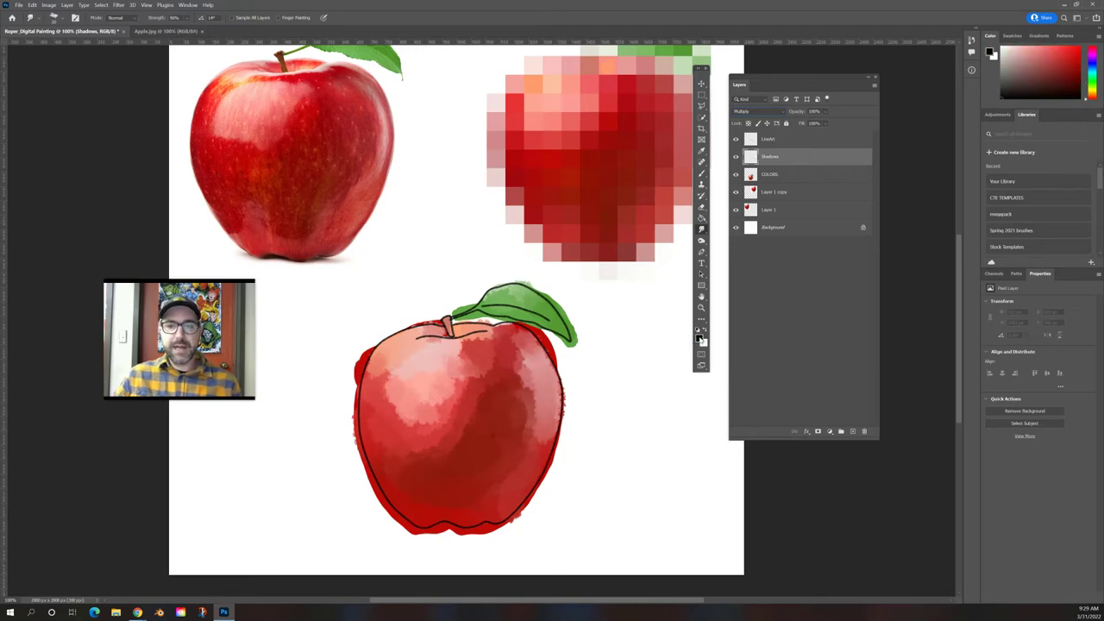
left_click(703, 173)
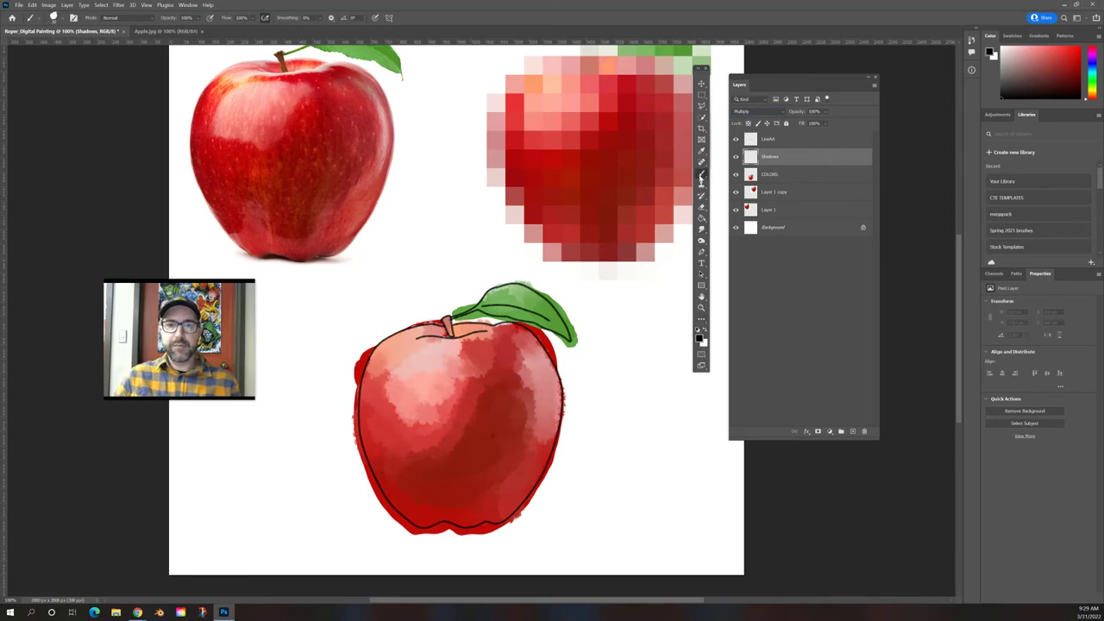
left_click(64, 18)
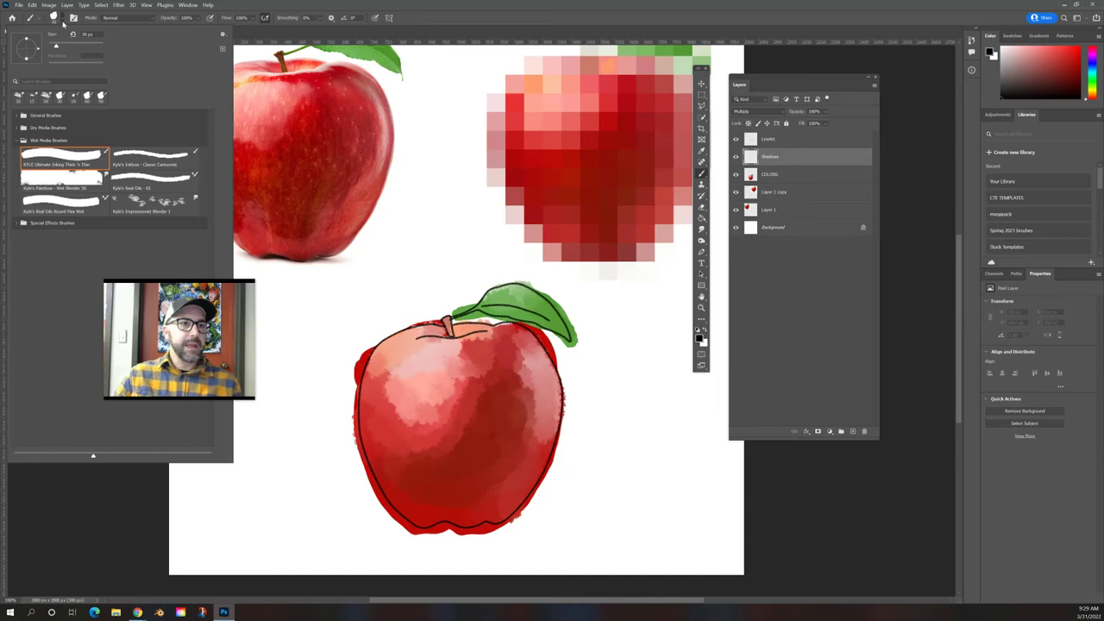
left_click(16, 141)
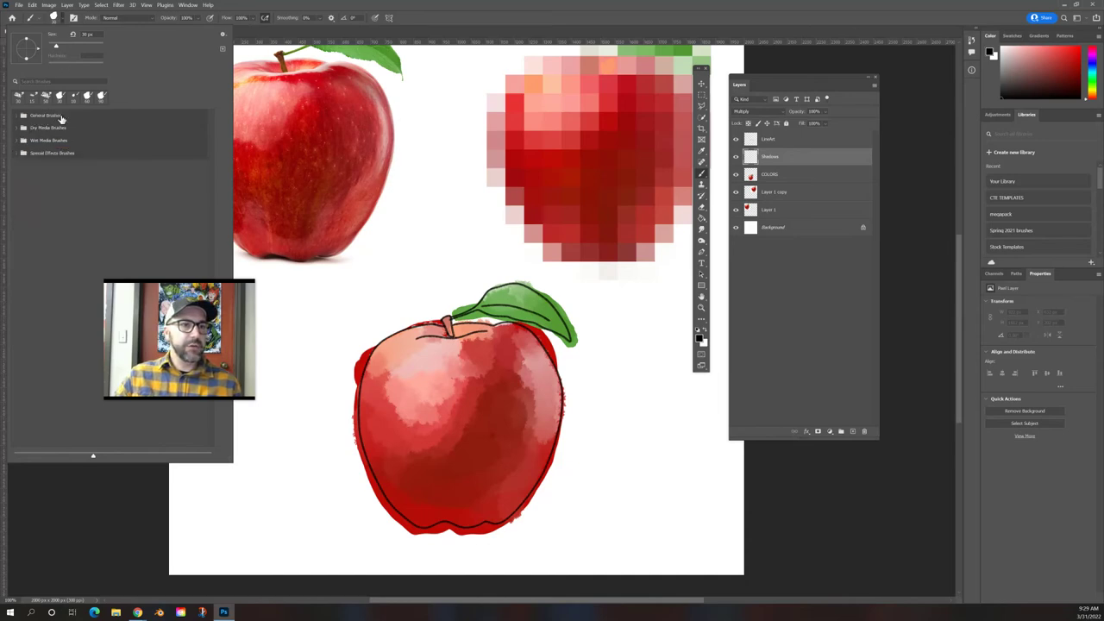
left_click(16, 116)
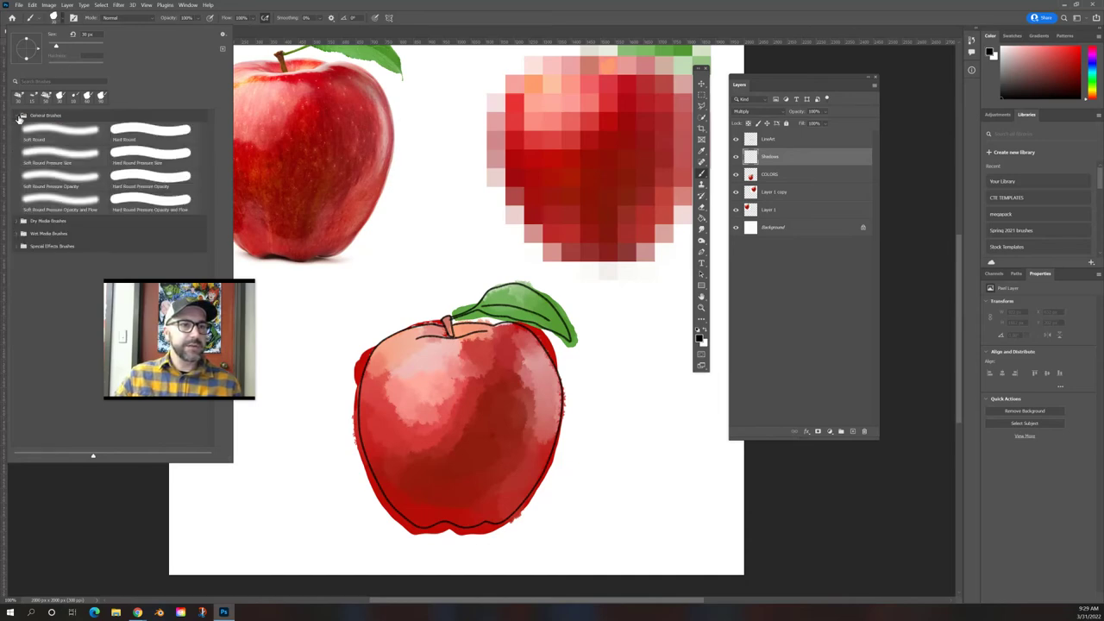
left_click(76, 132)
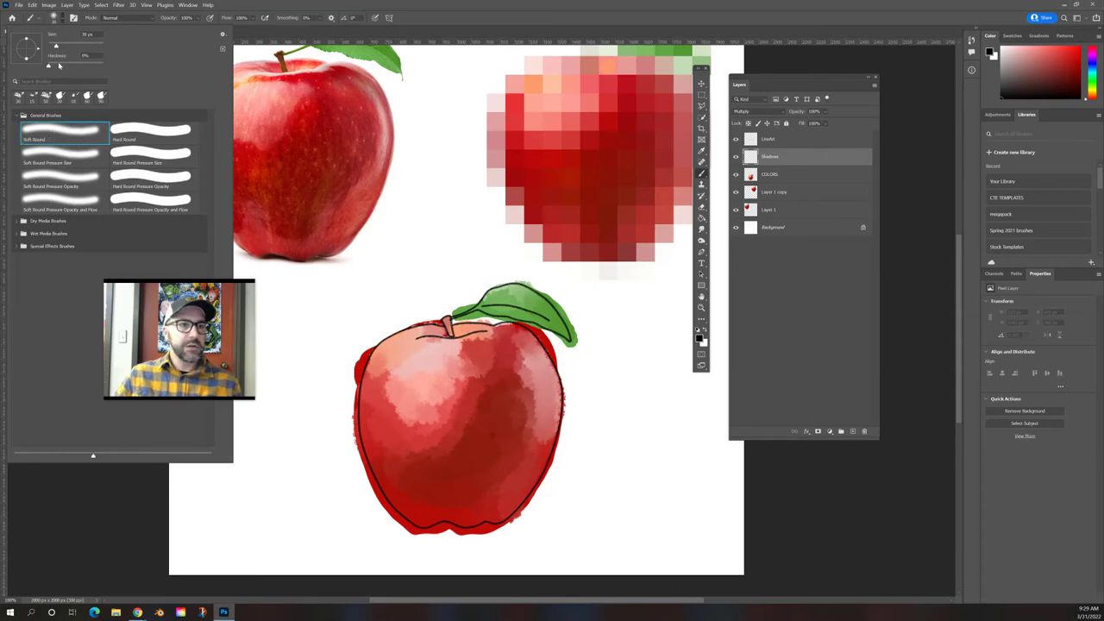
left_click_drag(58, 66, 75, 67)
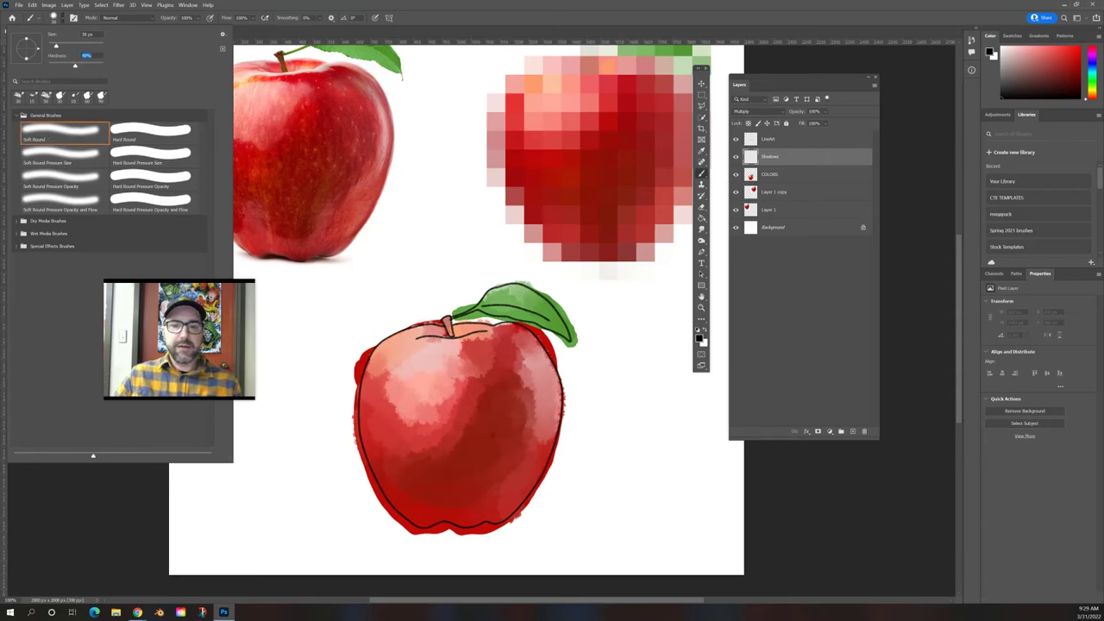
Paint a black shadow band about 360 px wide along the apple's bottom edge on the Shadows layer
left_click(640, 353)
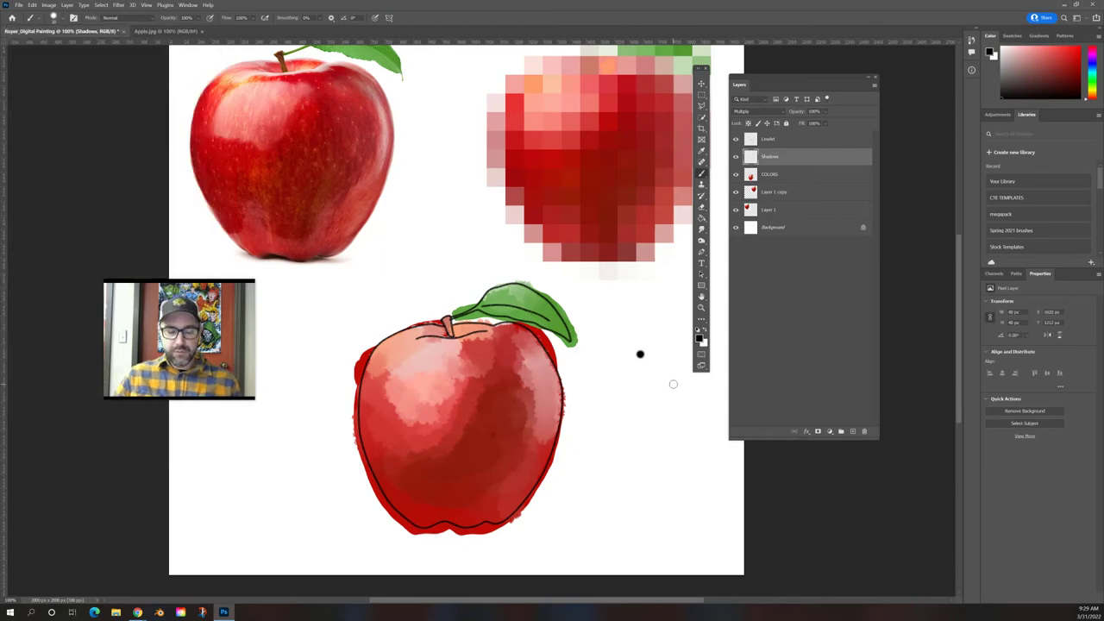
key("ctrl+z")
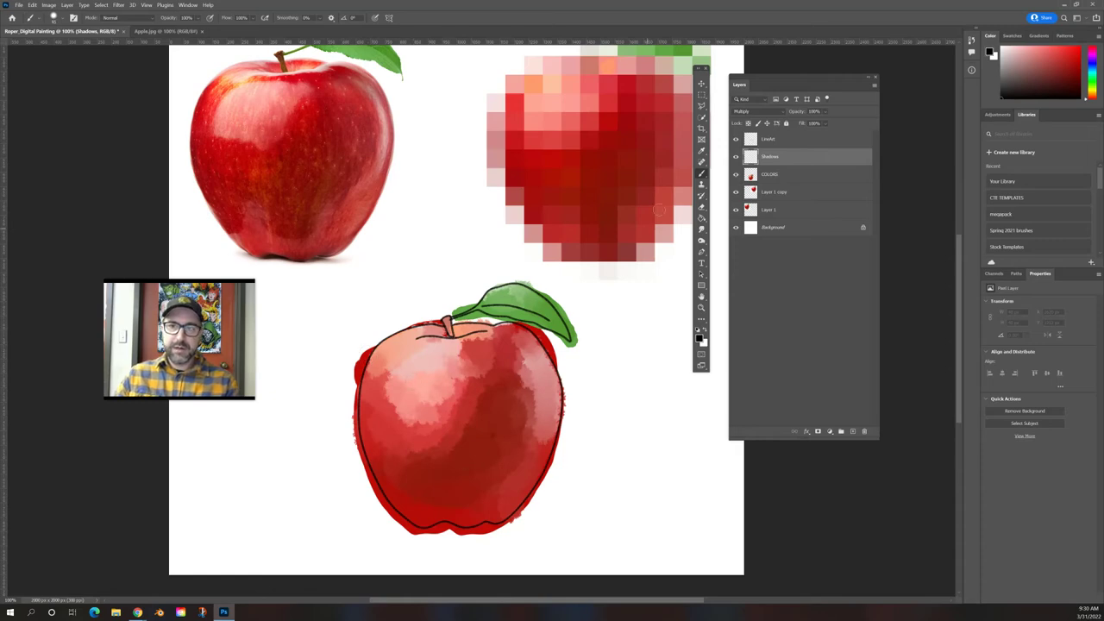
mouse_move(429, 528)
left_mouse_down()
mouse_move(496, 528)
mouse_move(404, 528)
left_mouse_up()
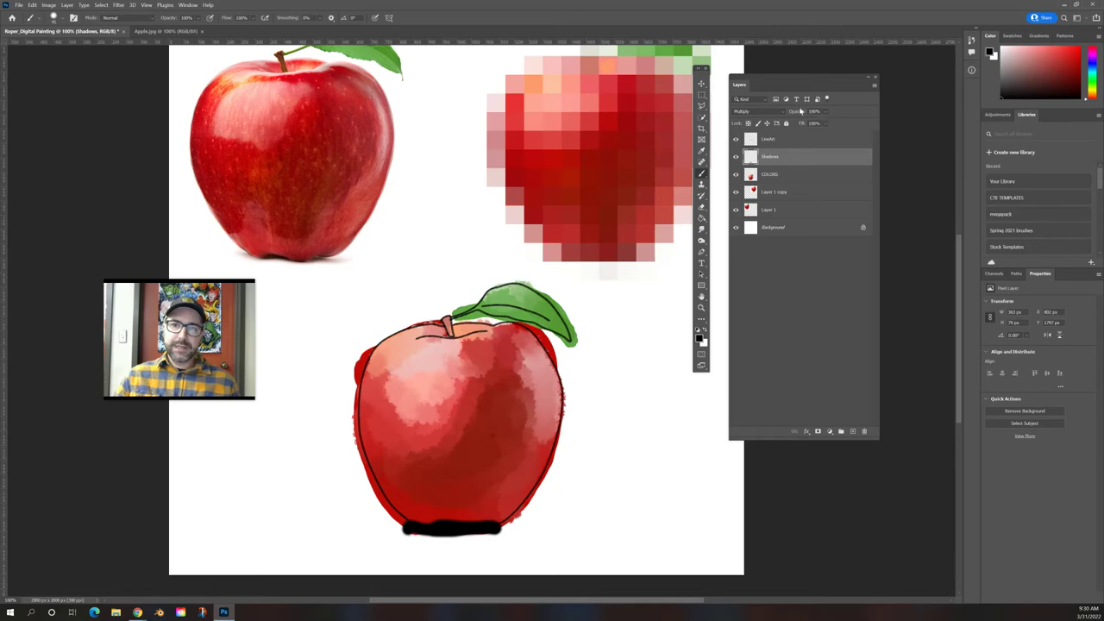
Lower the Shadows layer's opacity to about 55% and add another black shadow stroke along the lower-left base of the apple
left_click(823, 112)
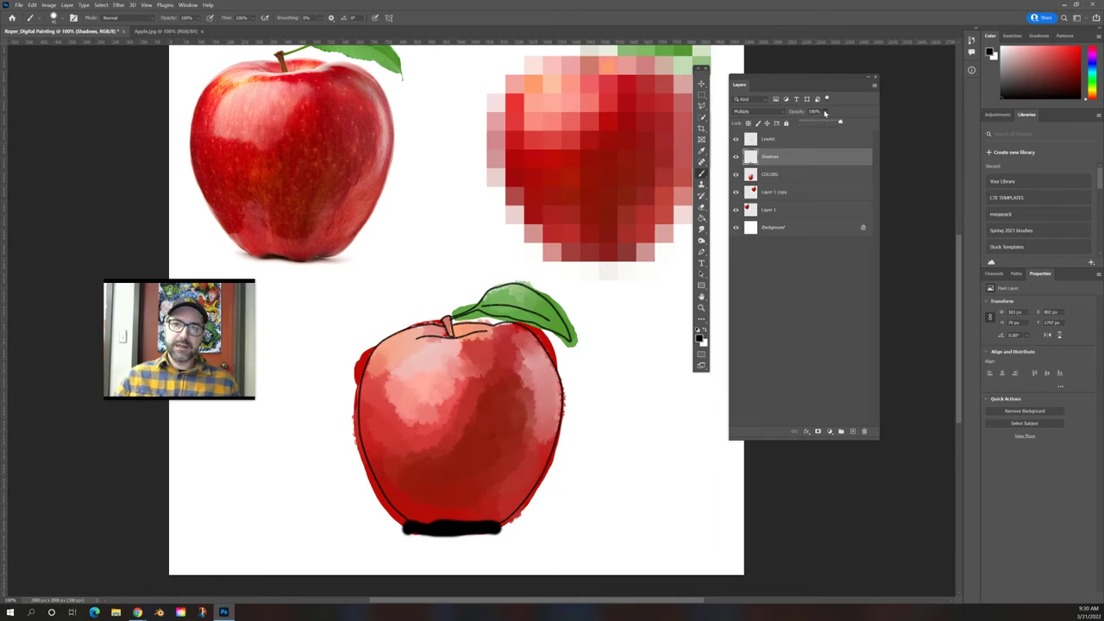
left_click_drag(842, 123, 833, 123)
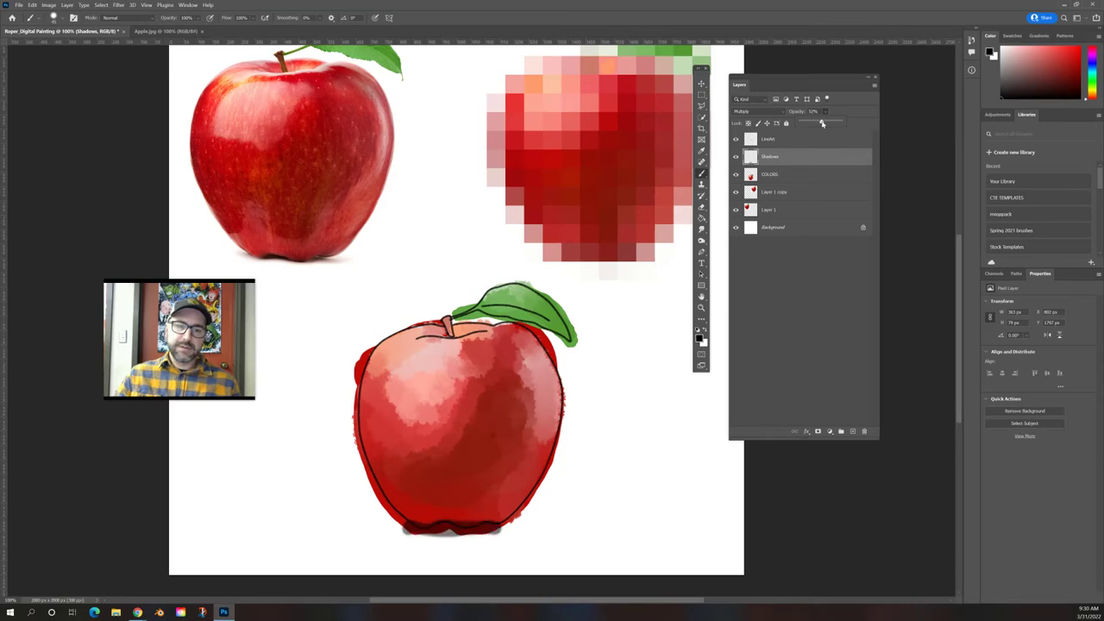
left_click_drag(825, 123, 825, 124)
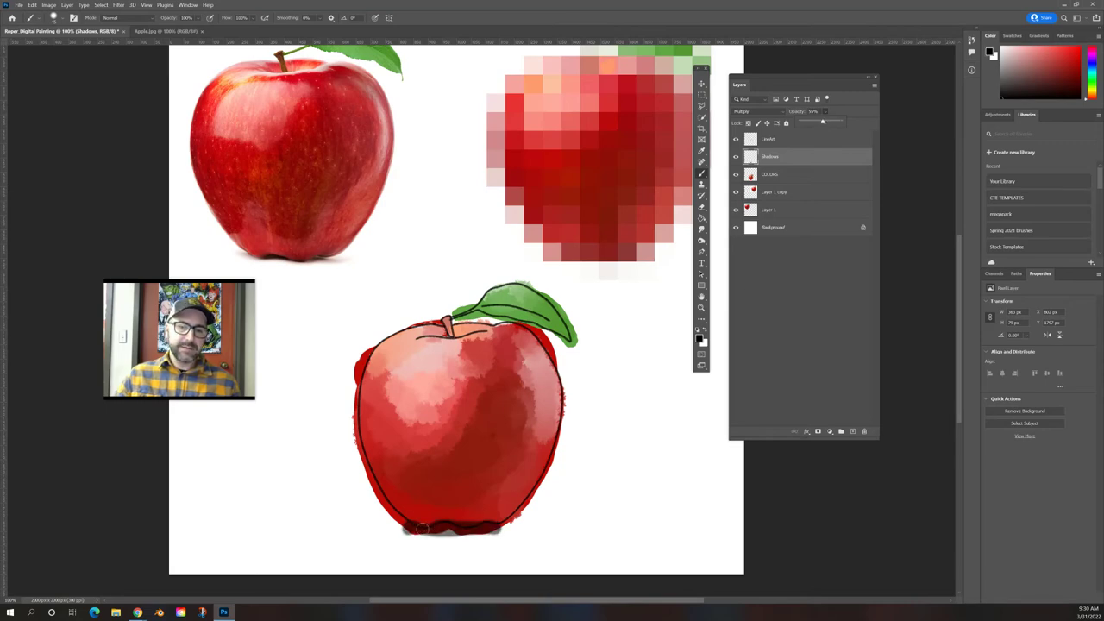
left_click_drag(409, 524, 457, 528)
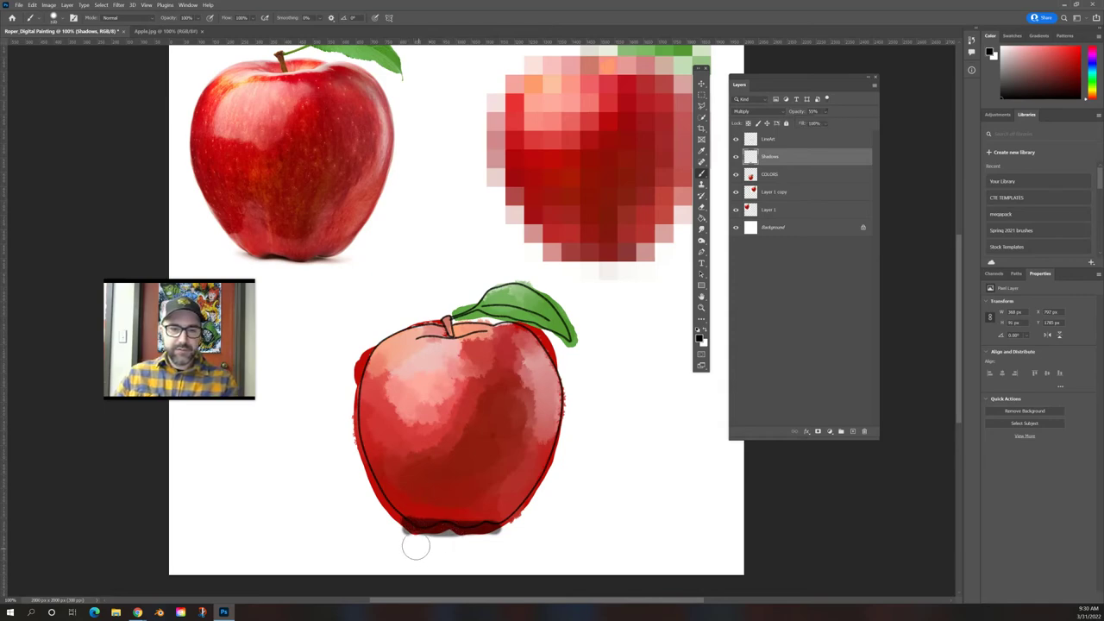
Reduce the brush hardness to minimum and paint soft shadows about 840 px wide under the apple and over its dark central area
left_click(54, 17)
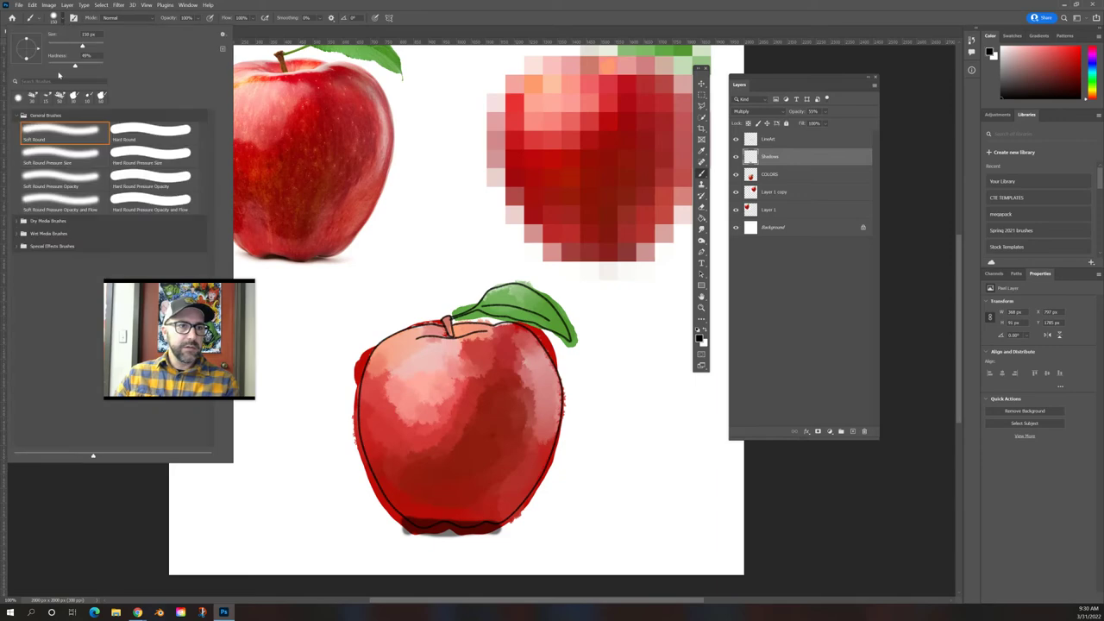
left_click_drag(58, 67, 53, 67)
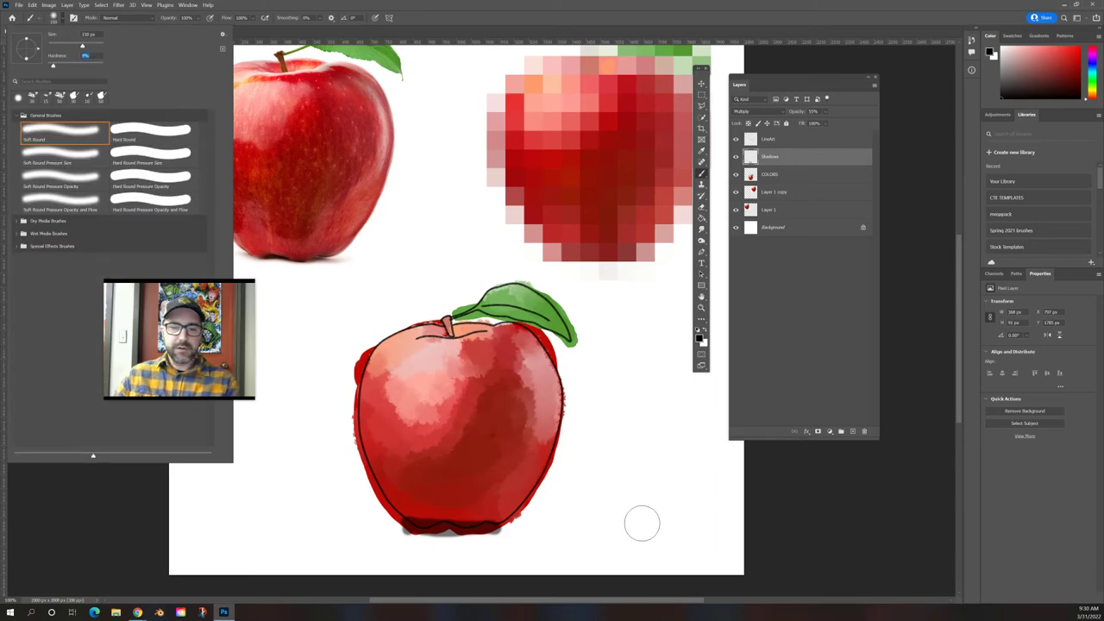
left_click(823, 509)
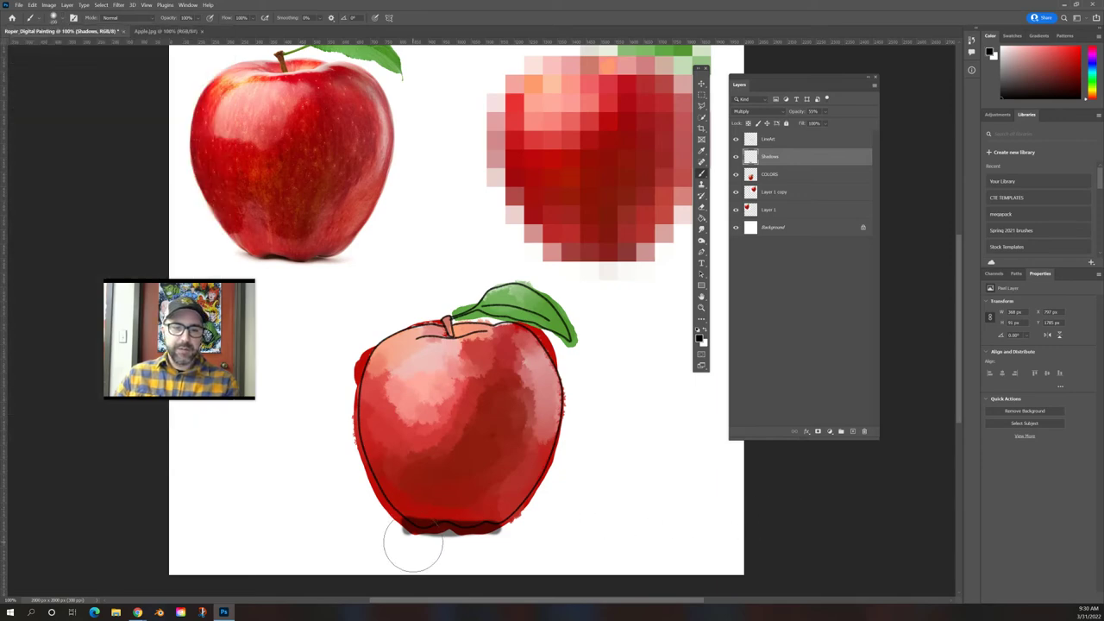
mouse_move(419, 543)
left_mouse_down()
mouse_move(505, 541)
mouse_move(445, 553)
mouse_move(409, 546)
mouse_move(520, 544)
mouse_move(559, 505)
left_mouse_up()
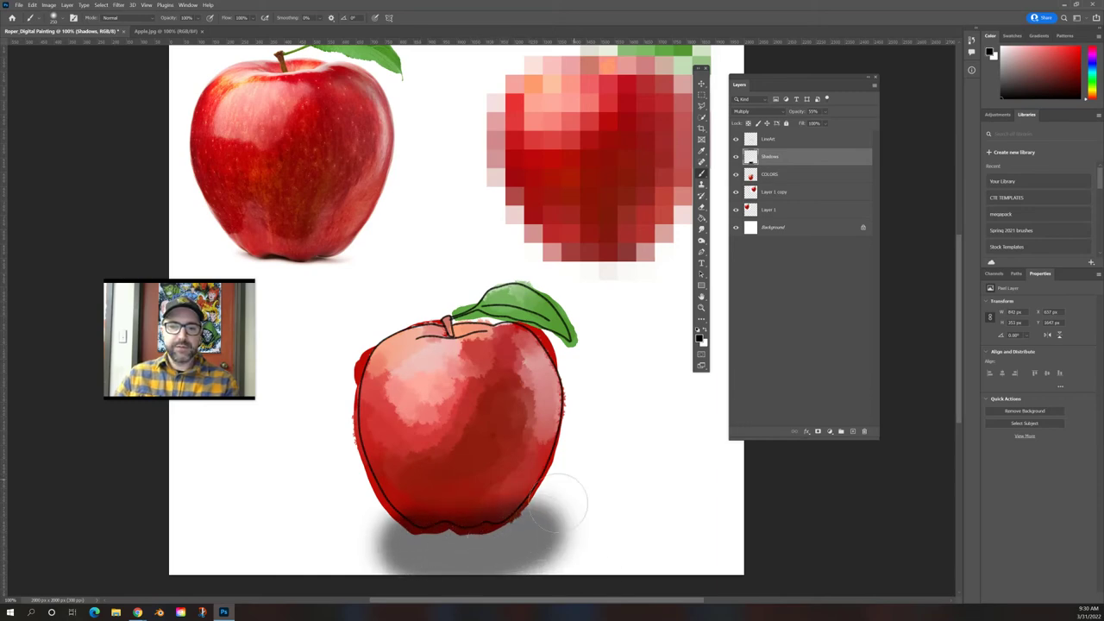
mouse_move(434, 552)
left_mouse_down()
mouse_move(366, 537)
mouse_move(449, 545)
left_mouse_up()
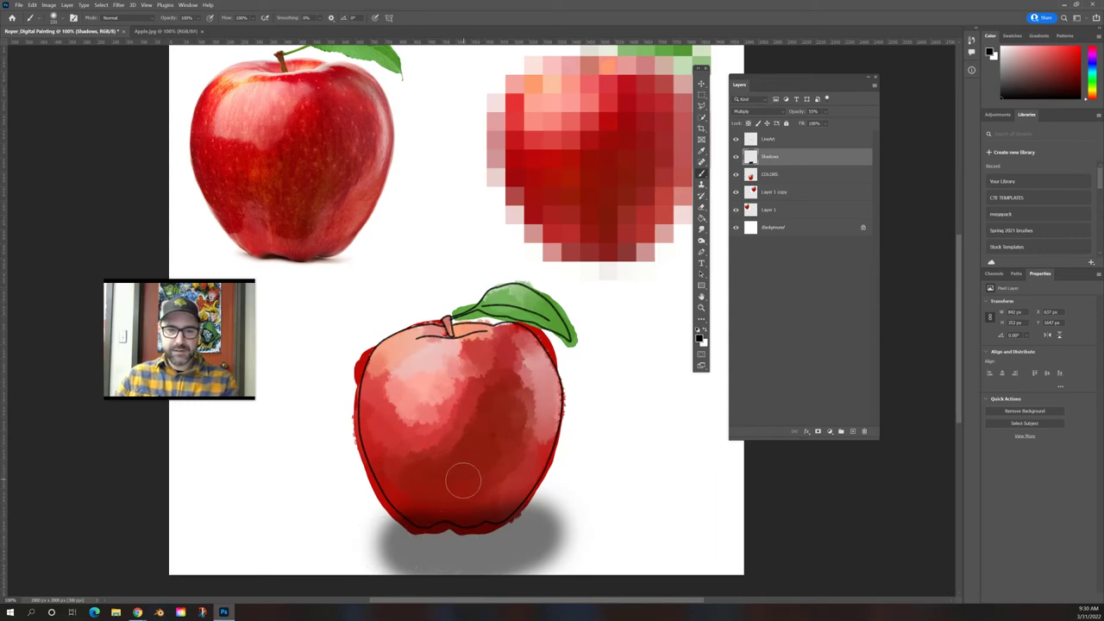
mouse_move(463, 480)
left_mouse_down()
mouse_move(487, 447)
mouse_move(495, 396)
mouse_move(494, 439)
mouse_move(458, 491)
mouse_move(490, 472)
mouse_move(509, 417)
mouse_move(499, 383)
mouse_move(426, 482)
mouse_move(435, 495)
mouse_move(472, 499)
mouse_move(459, 500)
mouse_move(482, 452)
mouse_move(481, 415)
mouse_move(507, 381)
left_mouse_up()
Lower the Shadows layer's opacity to about 32% and shade the leaf with a smaller soft black brush
left_click(826, 113)
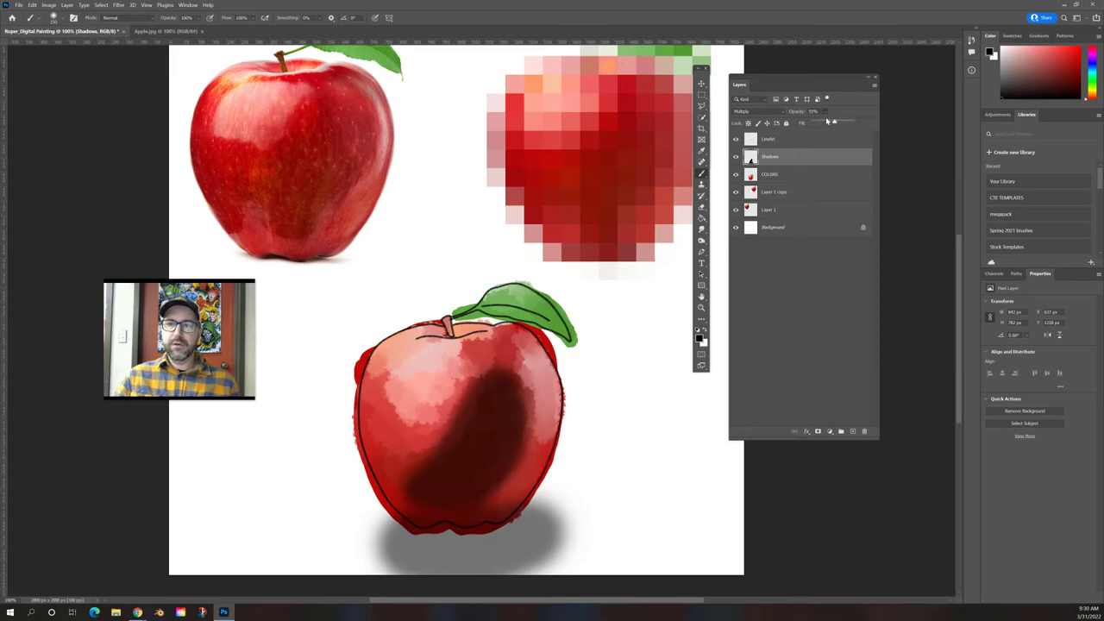
left_click_drag(830, 123, 823, 123)
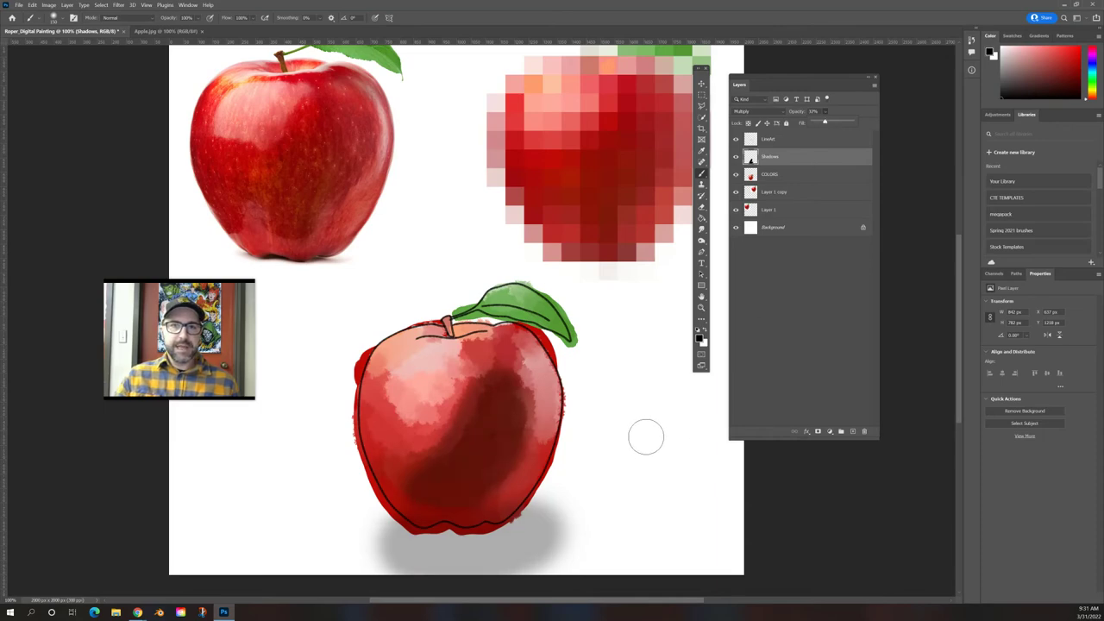
left_click(513, 356)
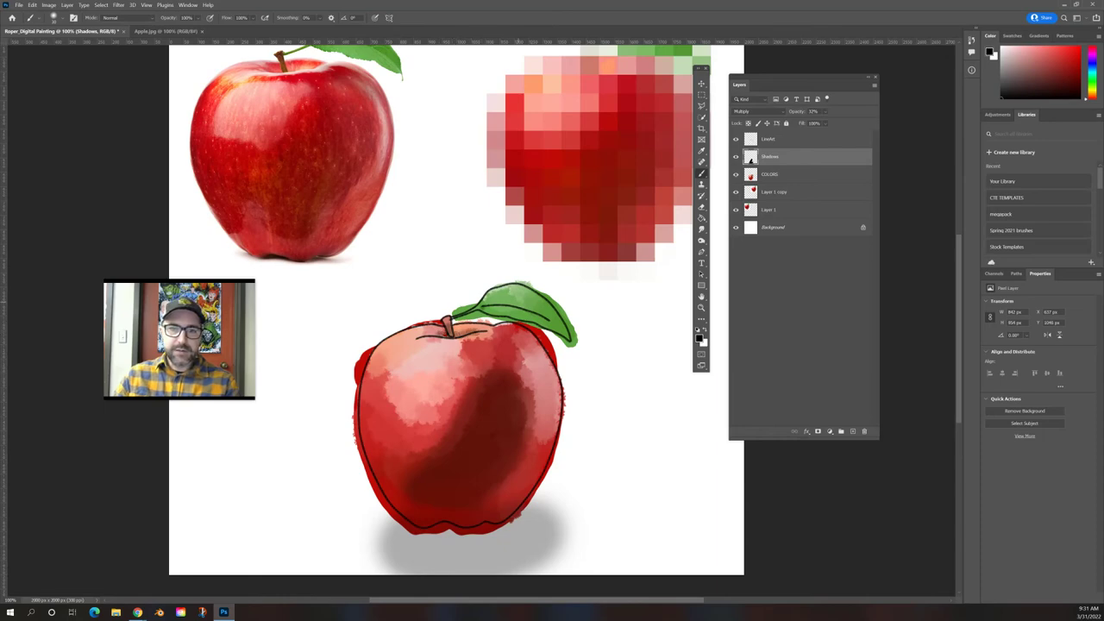
mouse_move(519, 301)
left_mouse_down()
mouse_move(565, 332)
mouse_move(535, 301)
mouse_move(557, 326)
mouse_move(488, 302)
mouse_move(566, 339)
mouse_move(517, 309)
left_mouse_up()
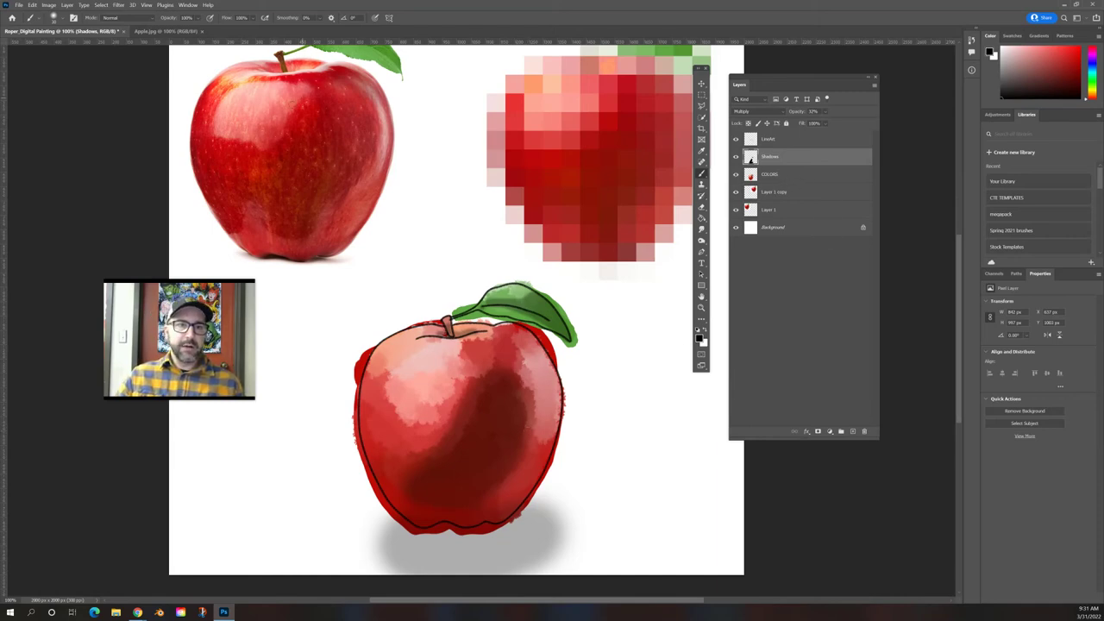
Add a new layer named HIGHLIGHTS directly above Shadows and set its blend mode to Screen
left_click(853, 432)
double_click(778, 161)
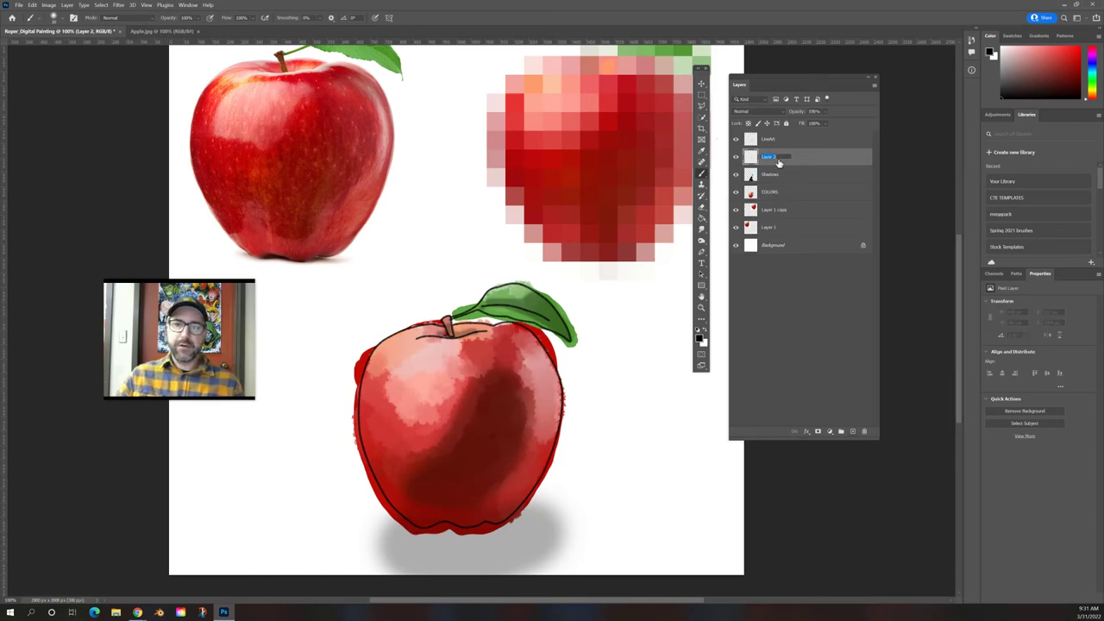
type("Hi")
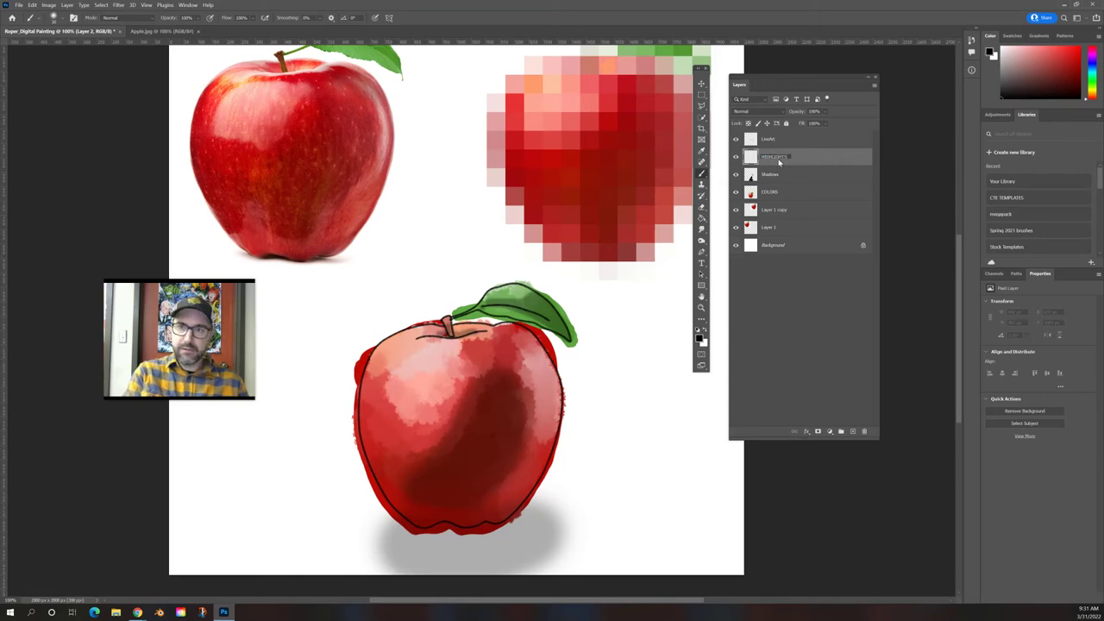
type("GHLIGHTS")
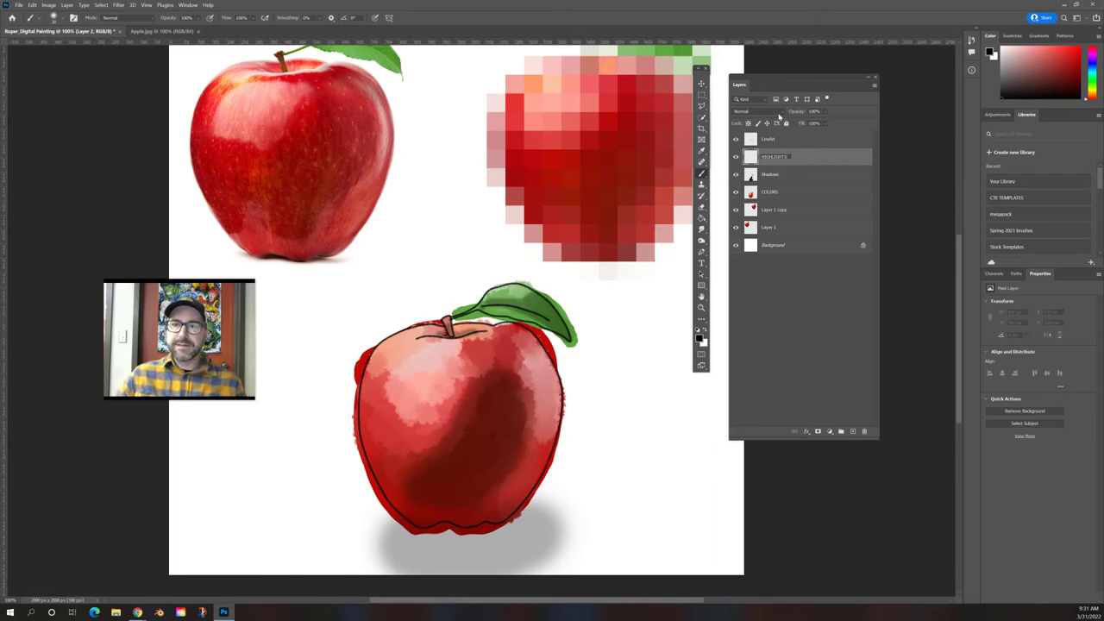
key("Return")
left_click(777, 114)
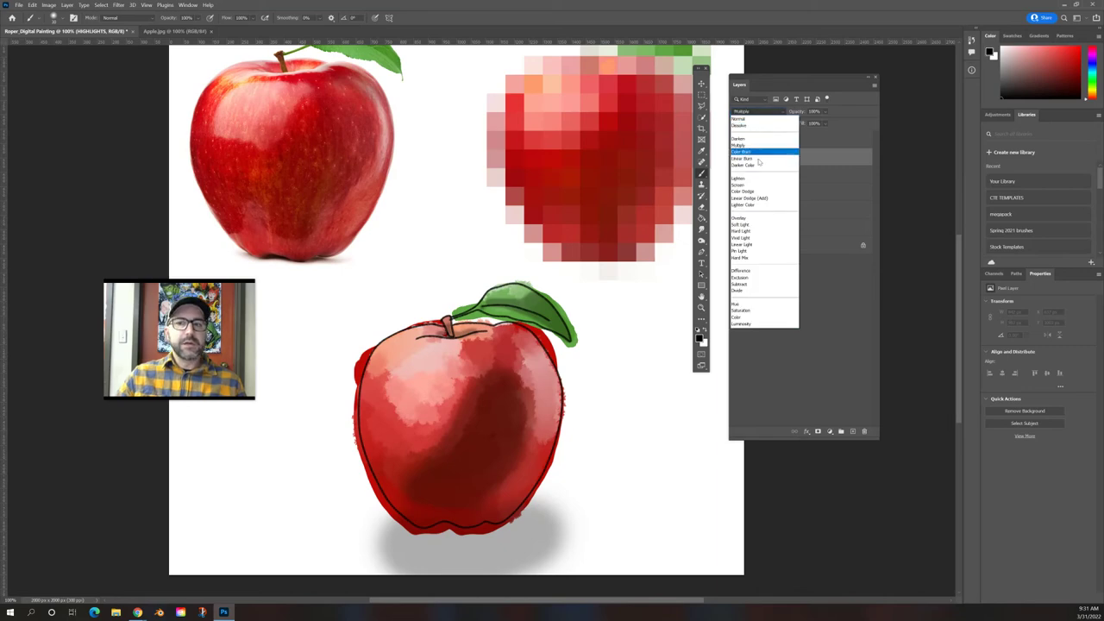
left_click(751, 185)
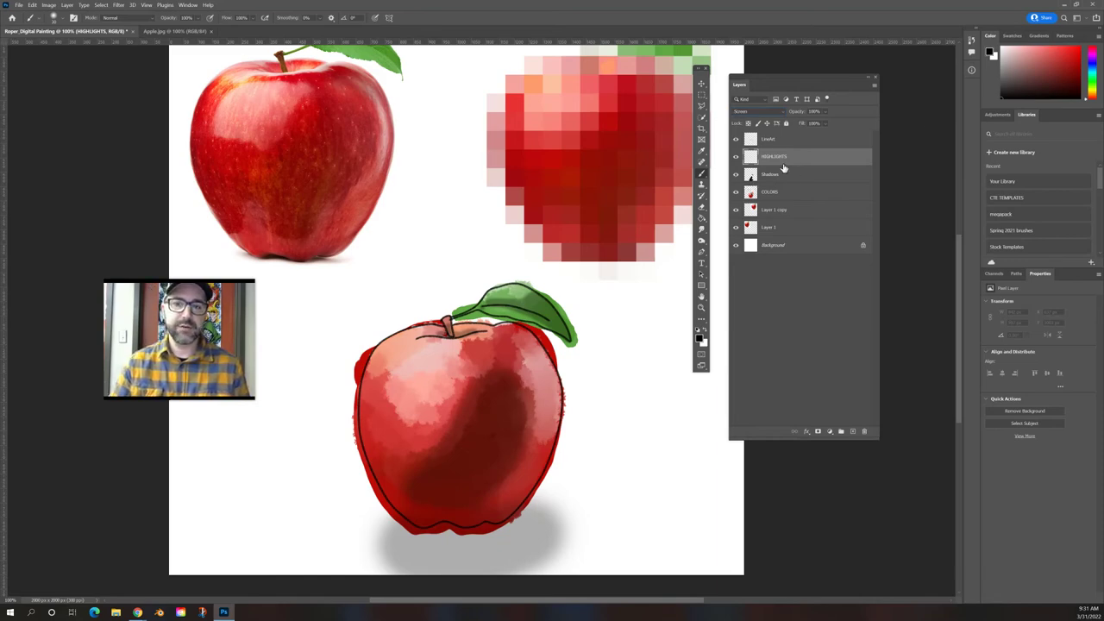
Set up a white brush for the highlights using the KYLE Ultimate Charcoal Pencil preset from the Dry Media Brushes
left_click(706, 332)
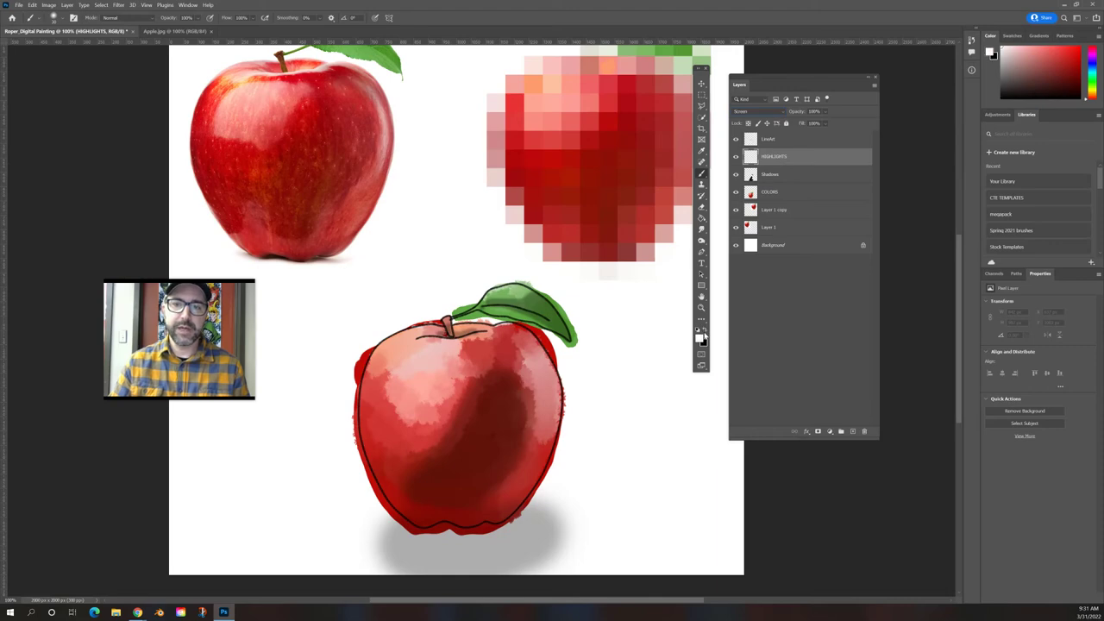
right_click(703, 175)
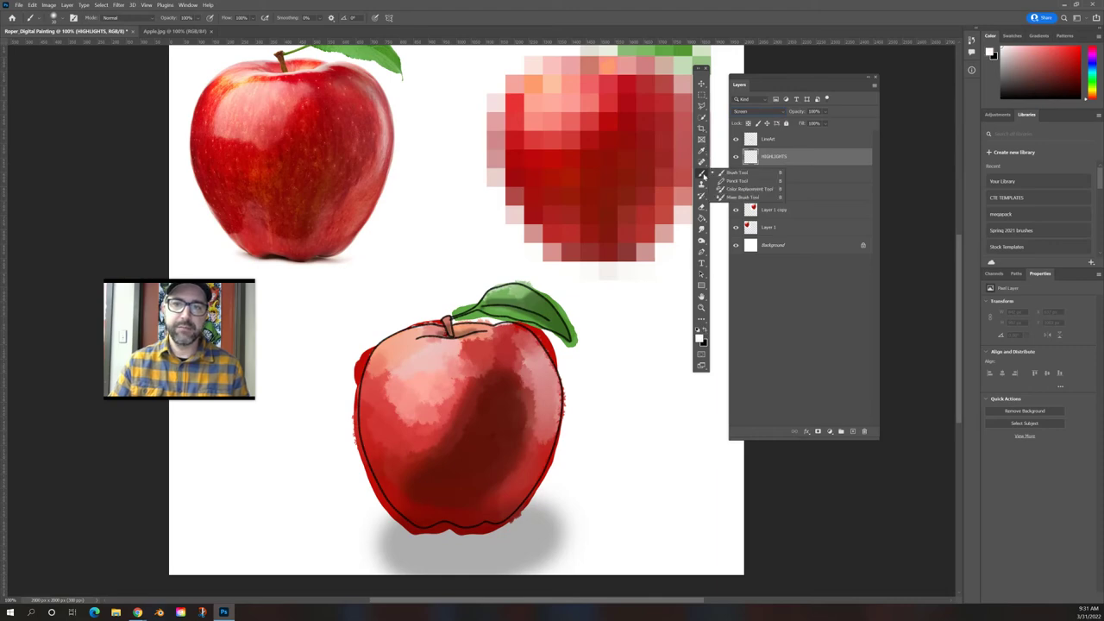
left_click(725, 173)
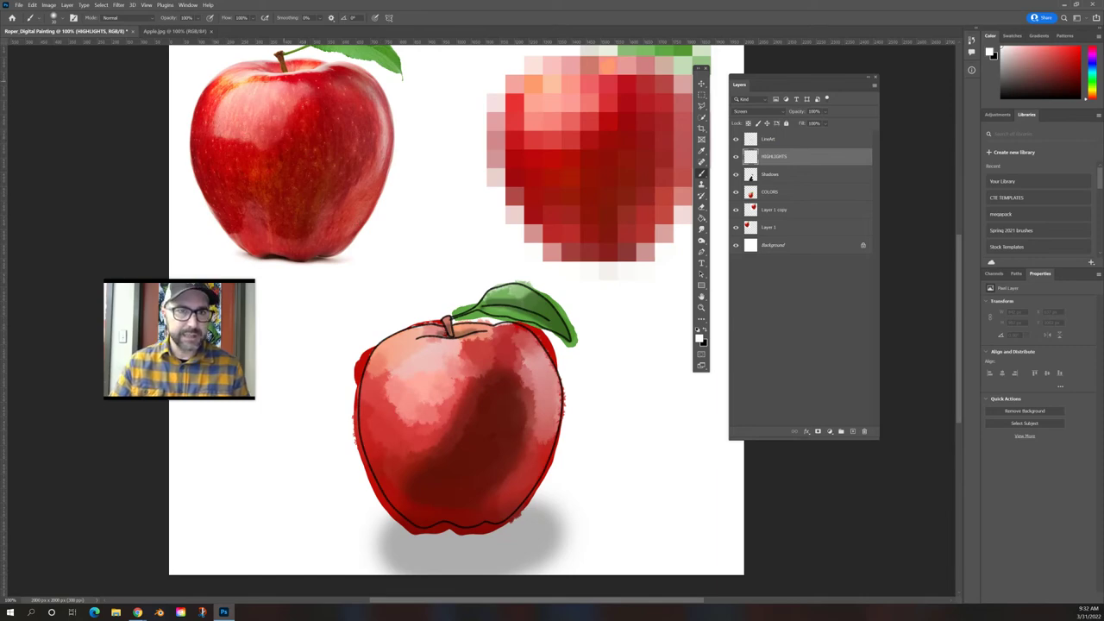
left_click(63, 22)
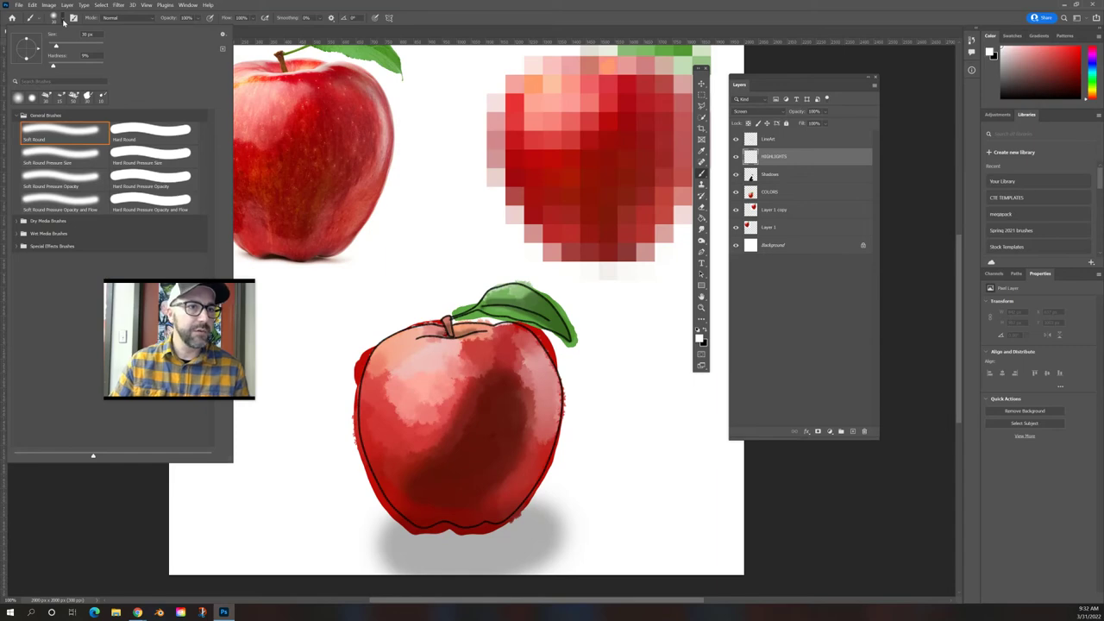
left_click(17, 116)
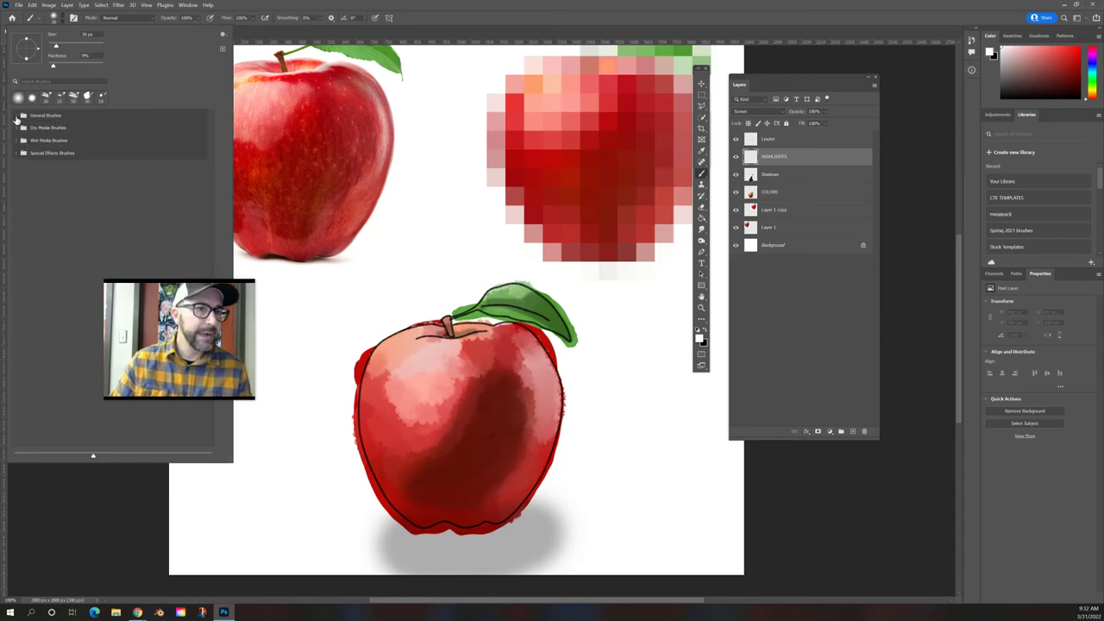
left_click(24, 130)
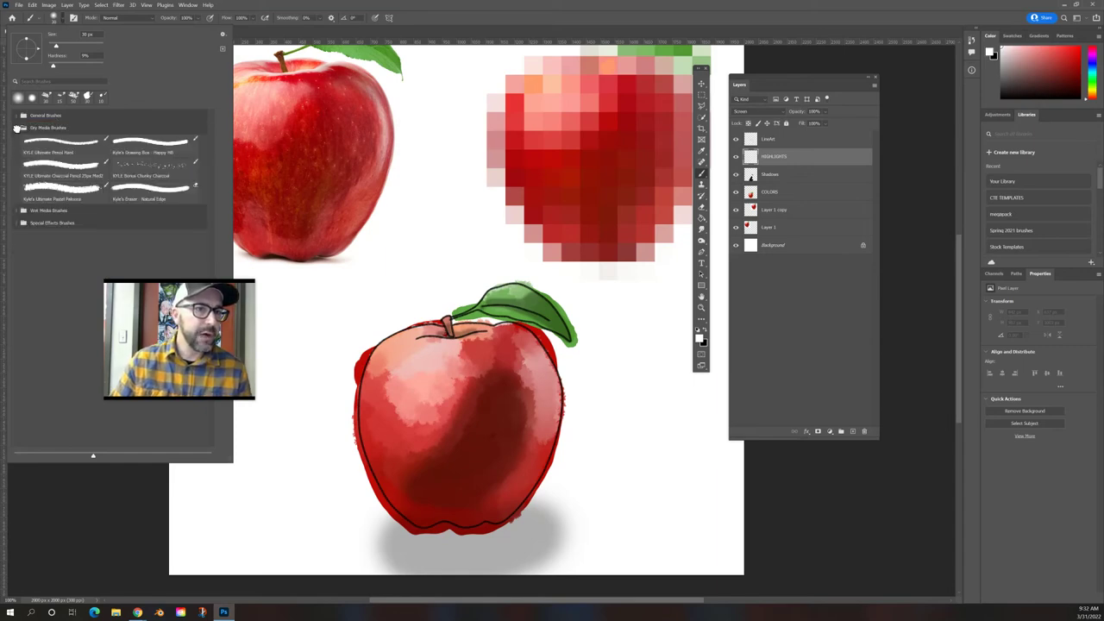
left_click(79, 172)
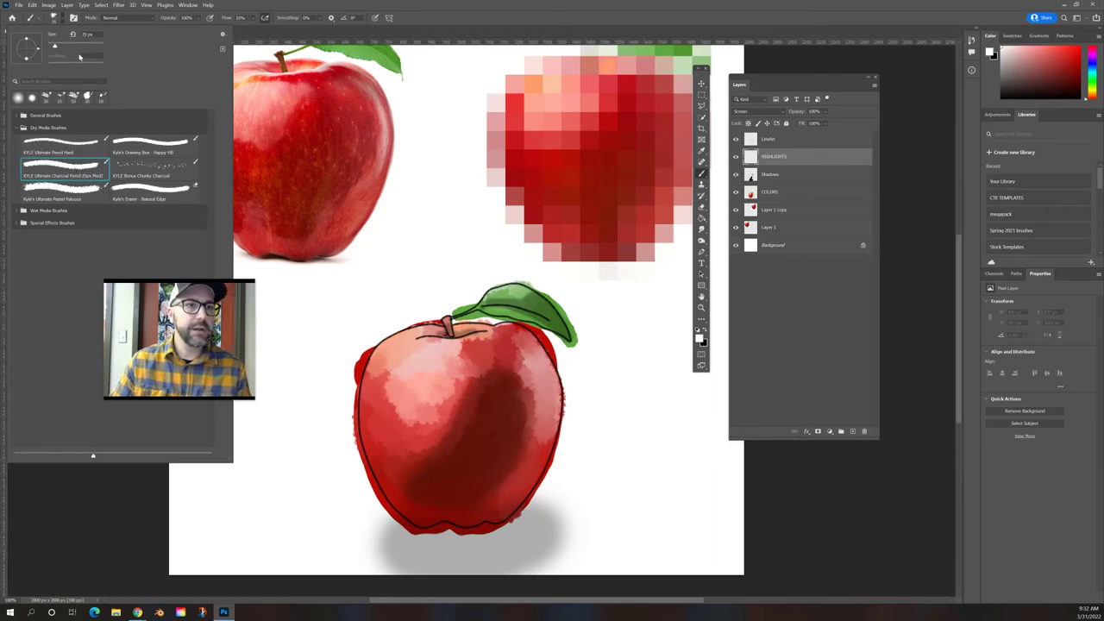
Raise the brush smoothing to about 56% and paint a white highlight patch about 280 px wide on the apple's upper-left area
left_click(321, 18)
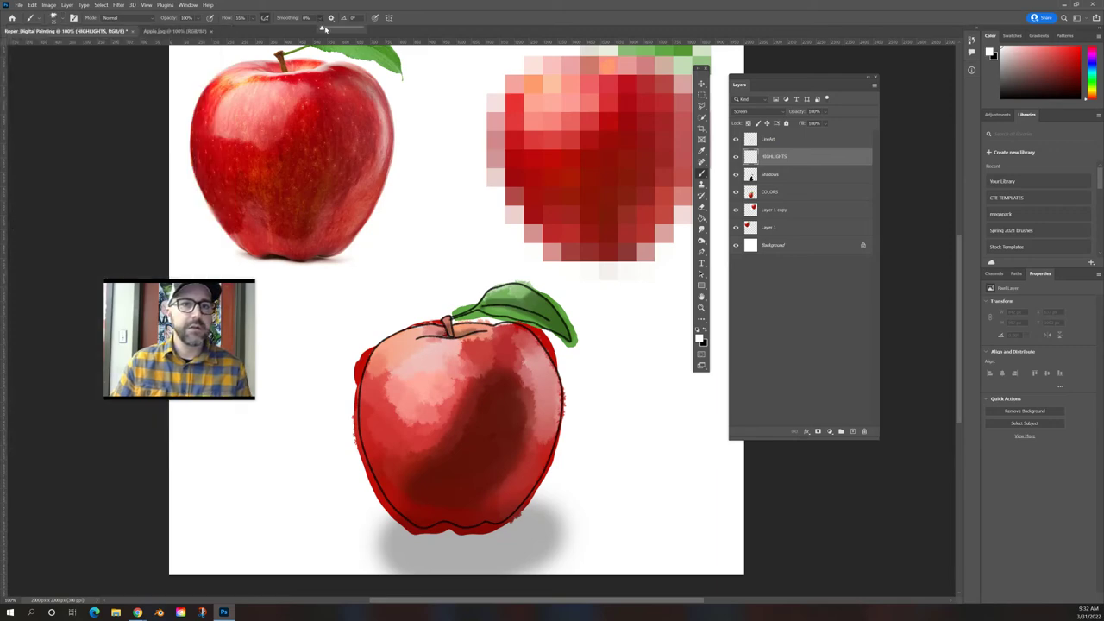
left_click_drag(325, 29, 341, 30)
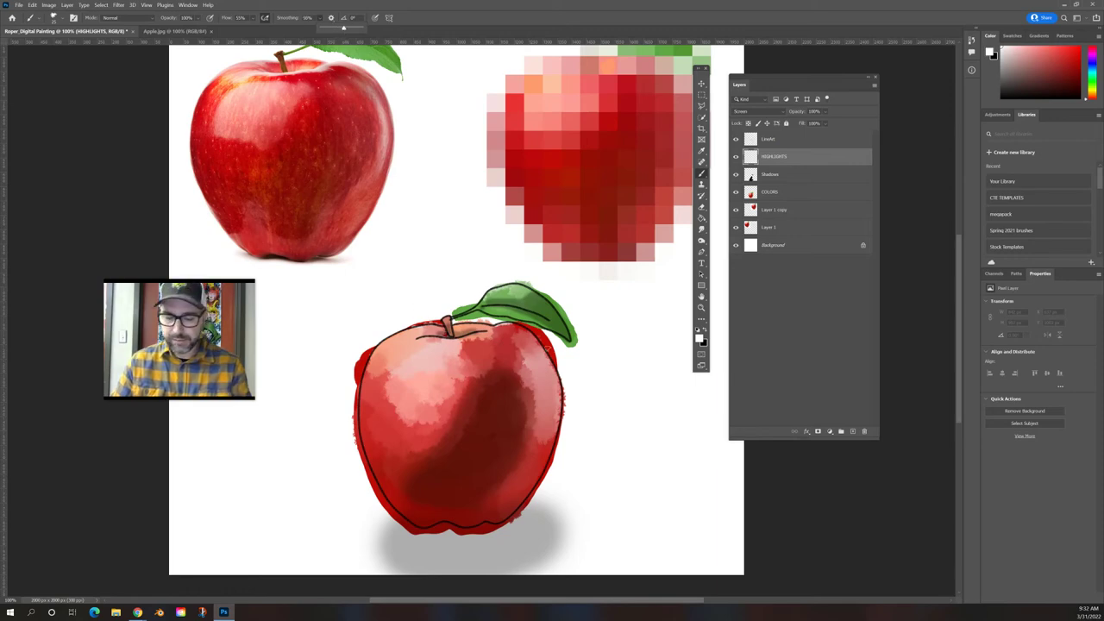
key("Return")
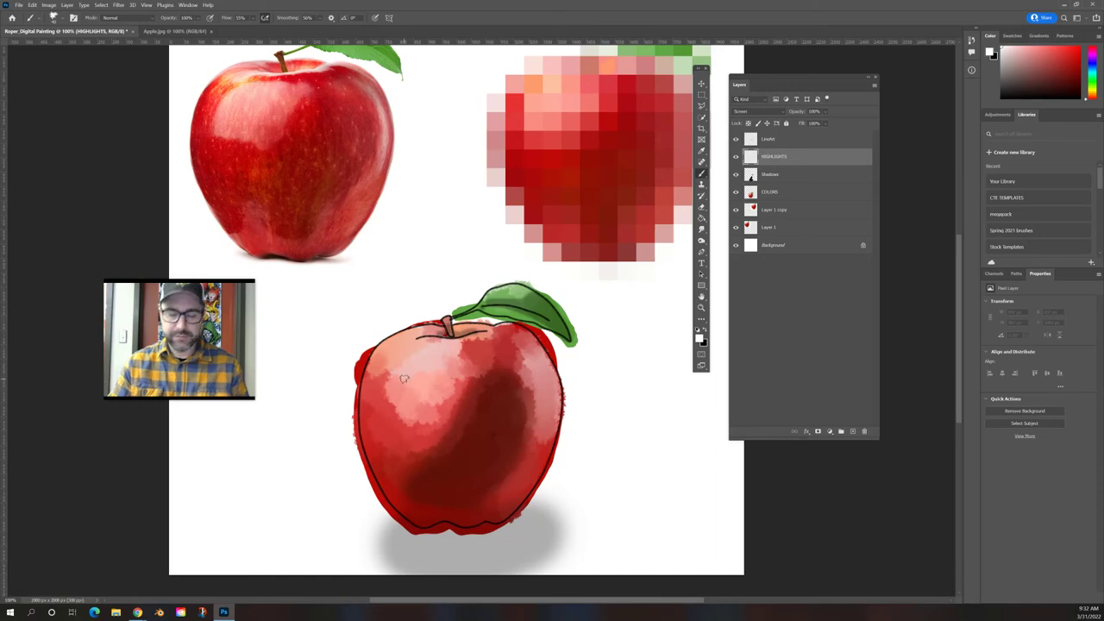
mouse_move(416, 363)
left_mouse_down()
mouse_move(395, 401)
mouse_move(417, 357)
mouse_move(408, 420)
mouse_move(445, 351)
mouse_move(417, 420)
mouse_move(463, 351)
mouse_move(426, 425)
mouse_move(478, 345)
mouse_move(453, 381)
mouse_move(478, 354)
mouse_move(429, 370)
mouse_move(435, 350)
mouse_move(424, 370)
mouse_move(403, 364)
mouse_move(432, 382)
left_mouse_up()
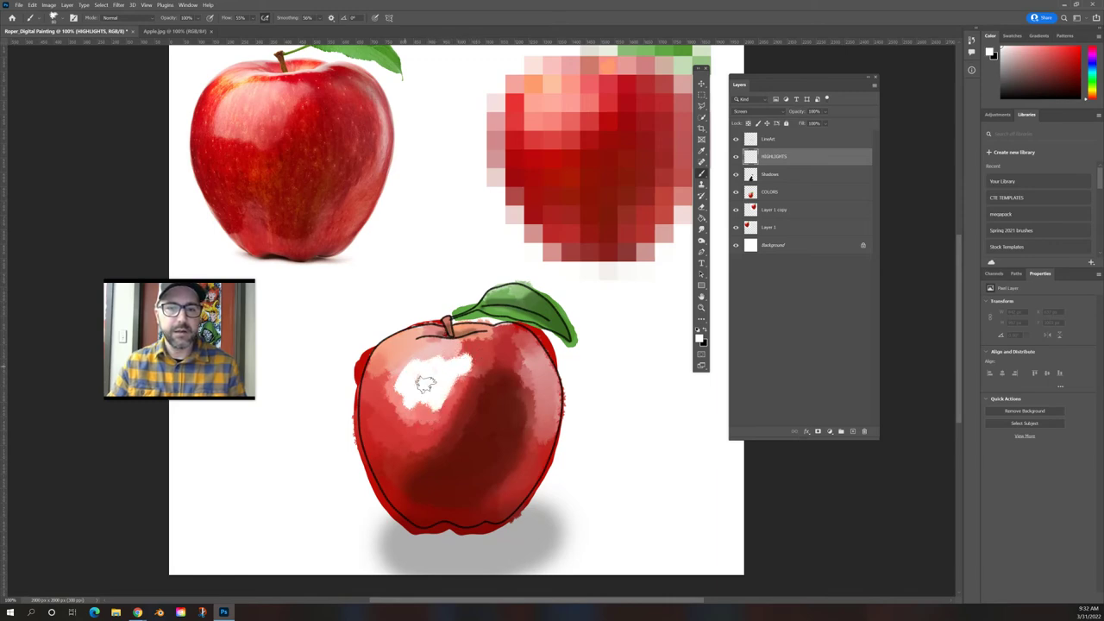
Lower the brush smoothing to about 15% and extend the main white highlight to about 310 px wide
left_click(318, 19)
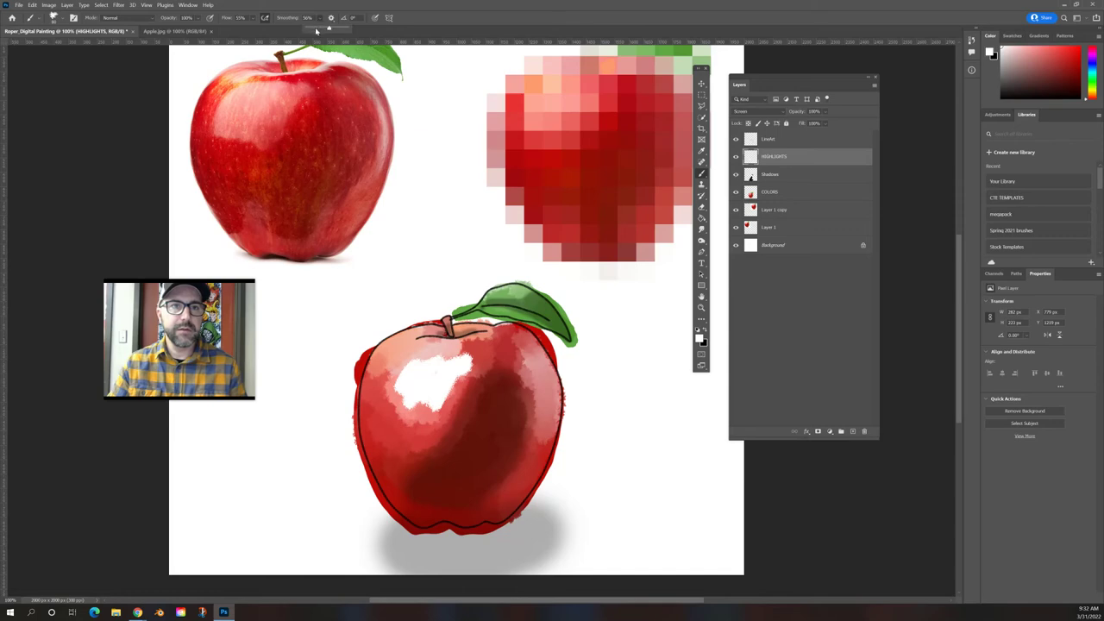
left_click_drag(326, 29, 313, 32)
mouse_move(435, 362)
left_mouse_down()
mouse_move(399, 389)
mouse_move(404, 358)
mouse_move(395, 375)
mouse_move(404, 412)
mouse_move(433, 407)
mouse_move(457, 370)
mouse_move(418, 406)
left_mouse_up()
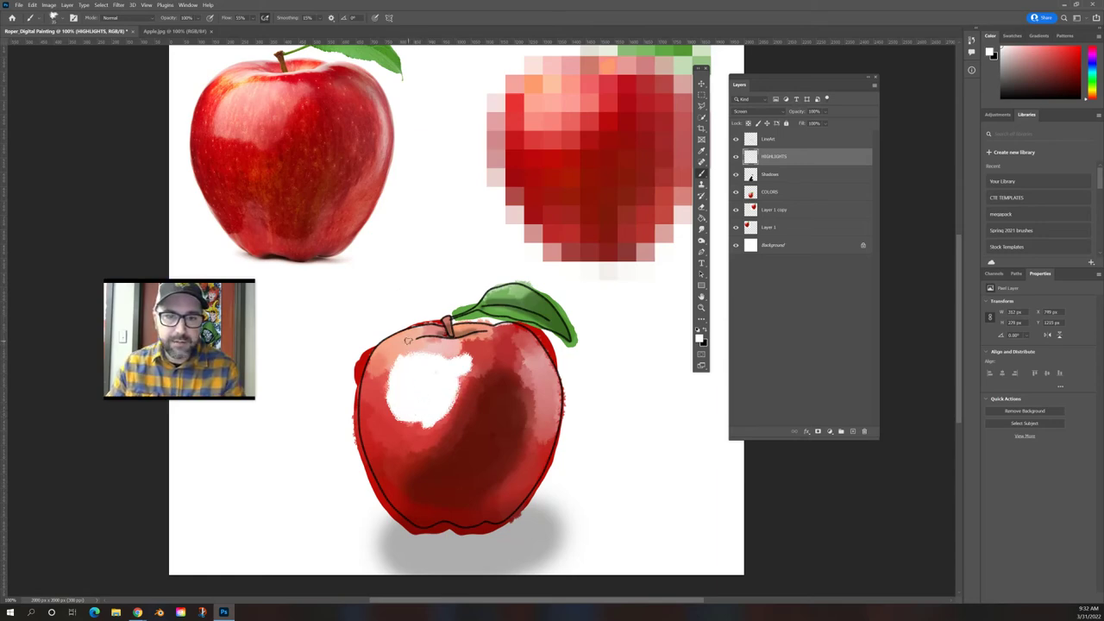
Paint thin white highlights around the stem hollow, along the apple's upper-left edge, down its right side and along the upper-right rim
left_click_drag(407, 340, 481, 333)
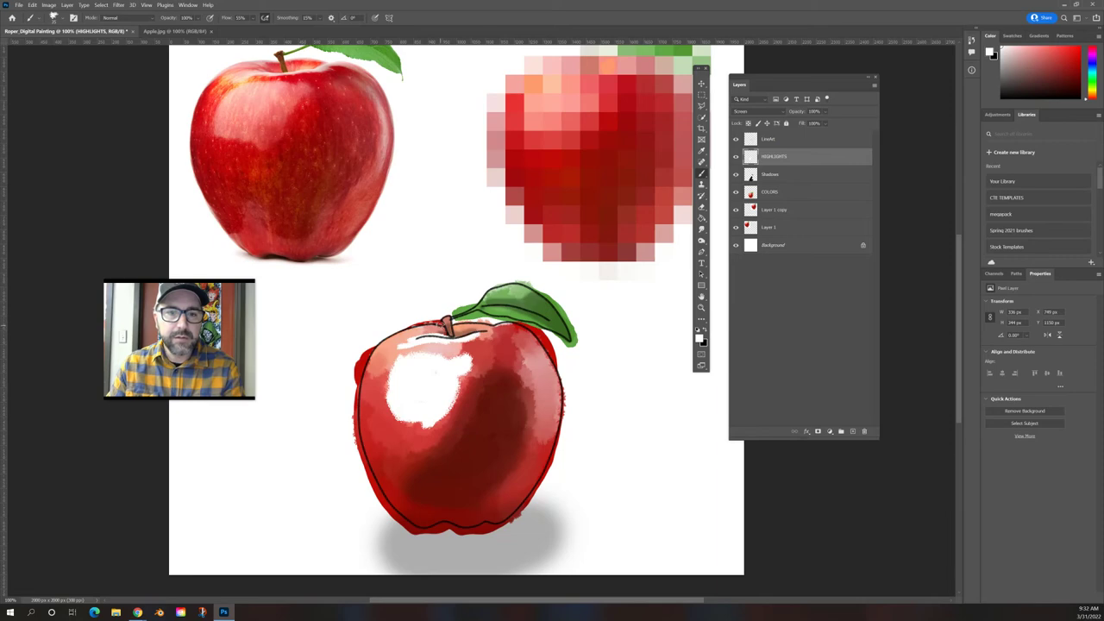
mouse_move(436, 325)
left_mouse_down()
mouse_move(392, 333)
mouse_move(374, 352)
mouse_move(358, 436)
left_mouse_up()
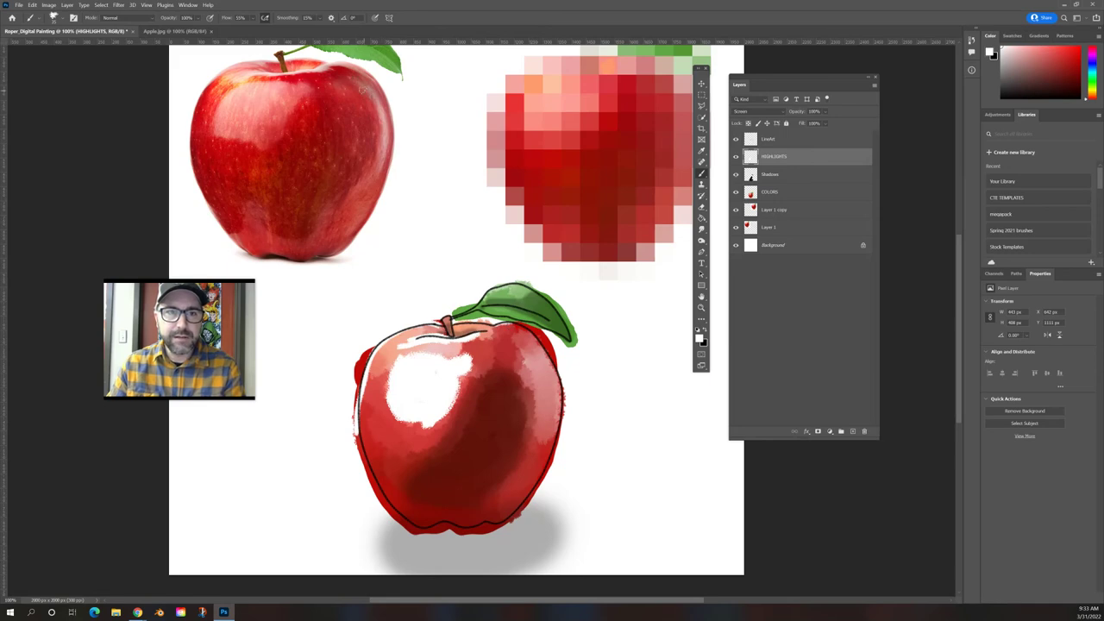
mouse_move(529, 349)
left_mouse_down()
mouse_move(549, 431)
mouse_move(530, 349)
mouse_move(549, 398)
mouse_move(545, 423)
mouse_move(529, 354)
mouse_move(544, 413)
left_mouse_up()
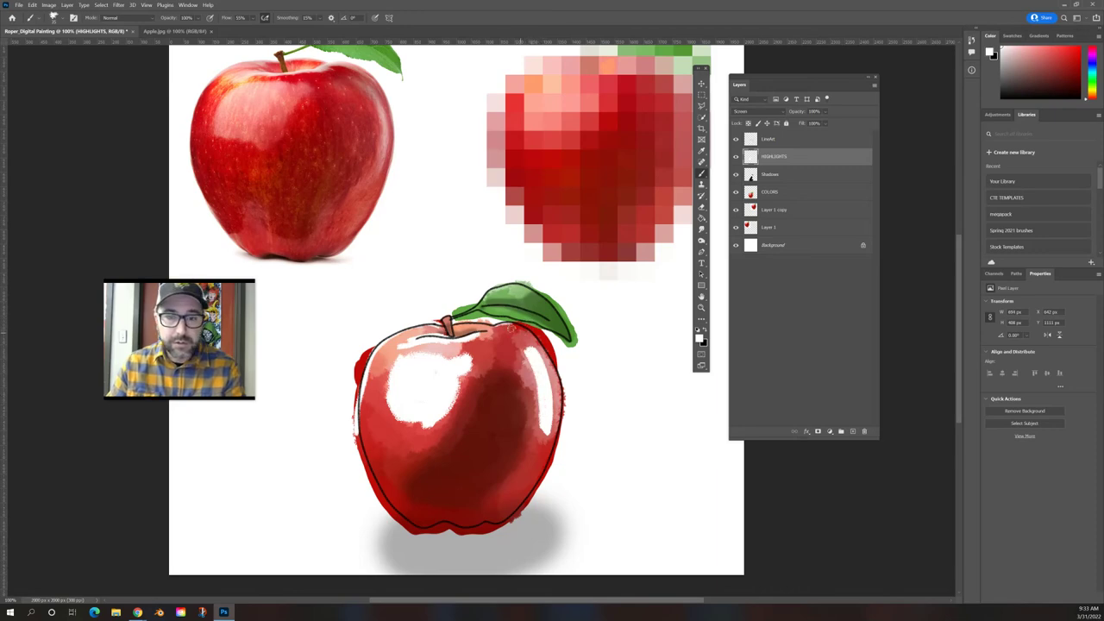
mouse_move(477, 335)
left_mouse_down()
mouse_move(513, 327)
mouse_move(535, 353)
left_mouse_up()
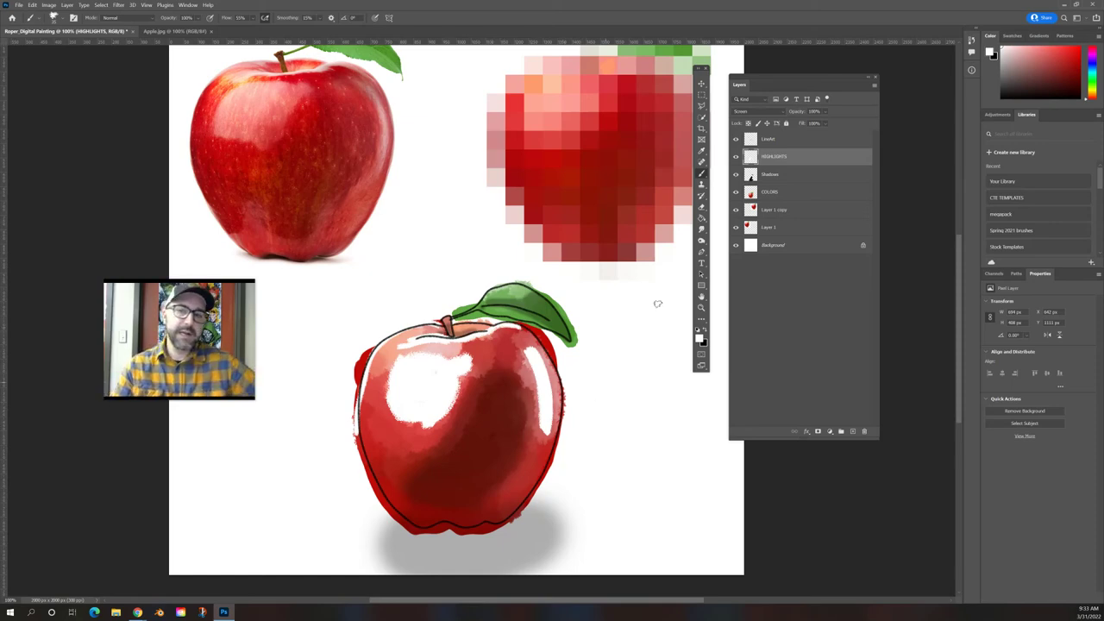
Lower the HIGHLIGHTS layer's opacity to 51% and deselect the layer
left_click(825, 113)
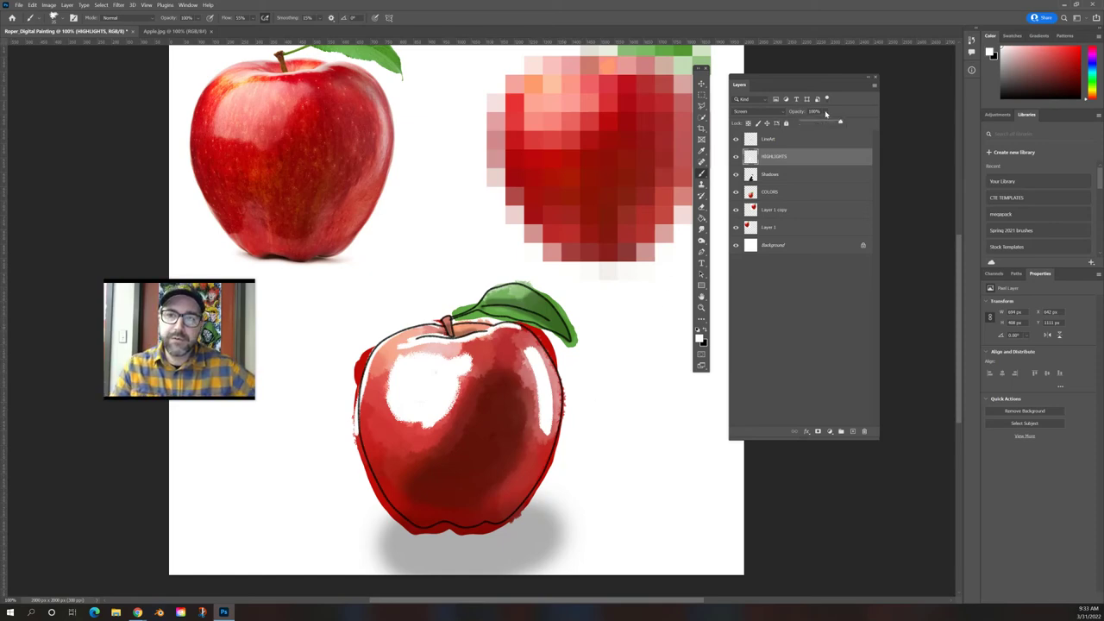
left_click_drag(841, 124, 827, 124)
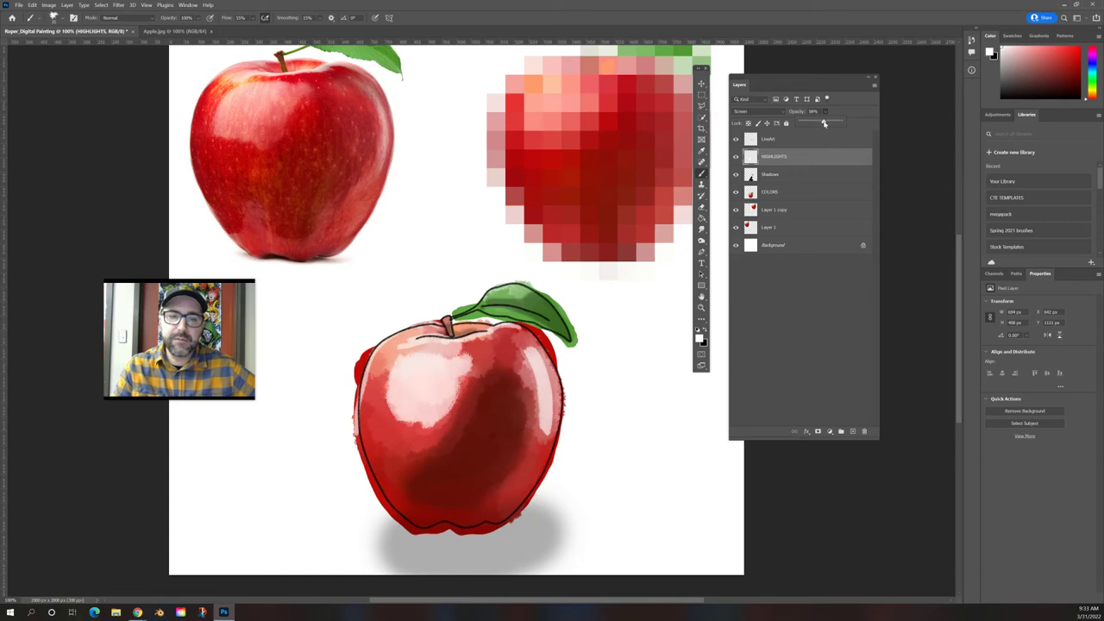
left_click_drag(821, 124, 821, 124)
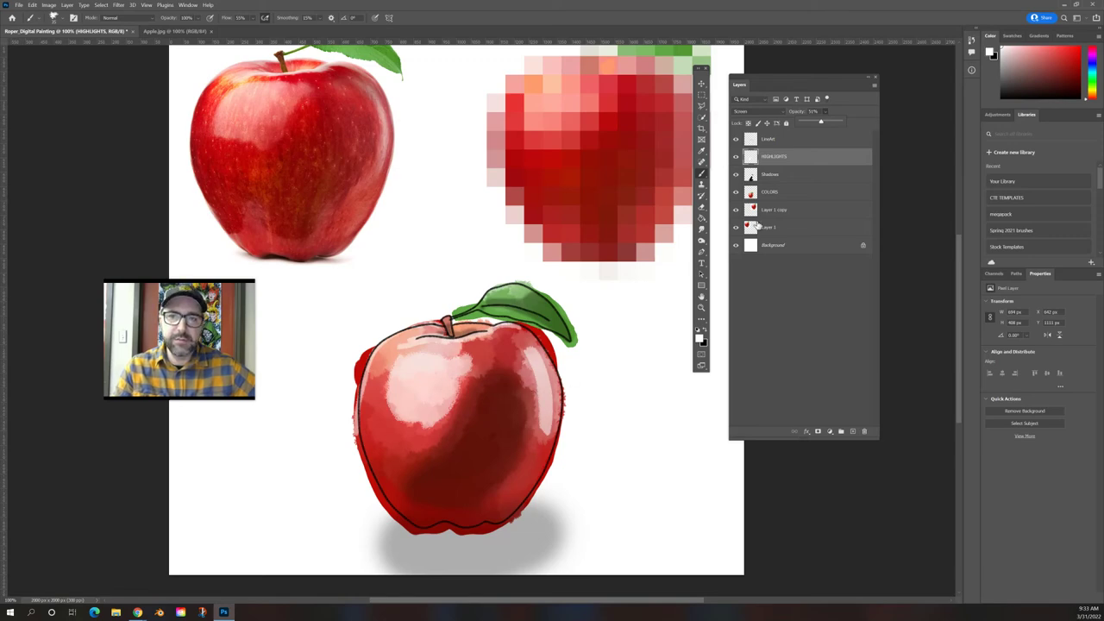
left_click(819, 327)
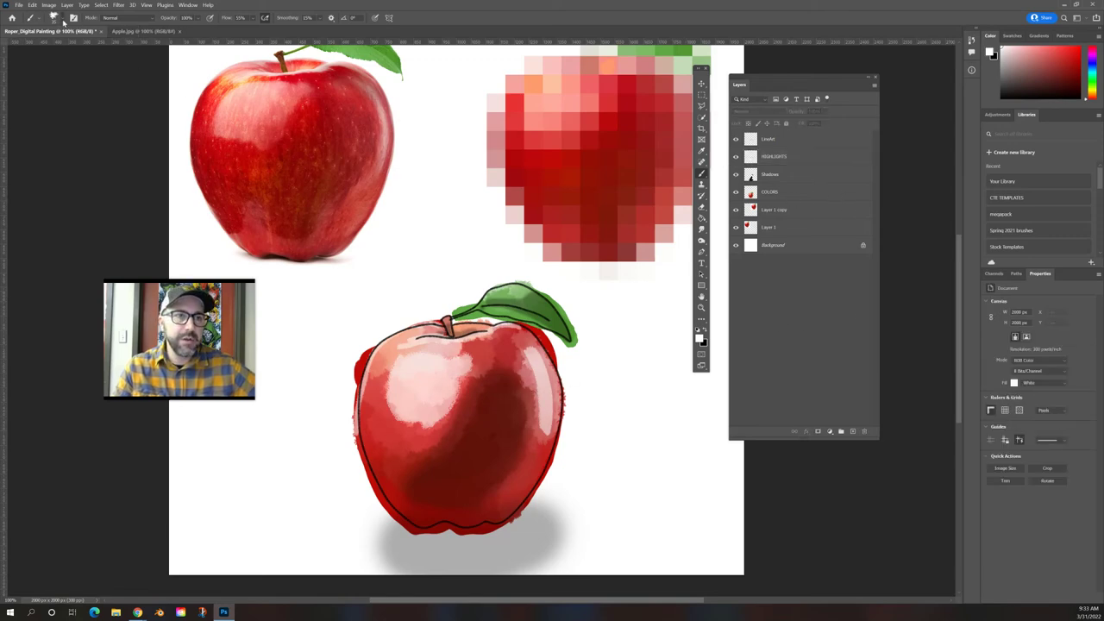
Choose the Kyle's Paintbox - Wet Blender 50 smudge preset from the Wet Media Brushes
left_click(62, 20)
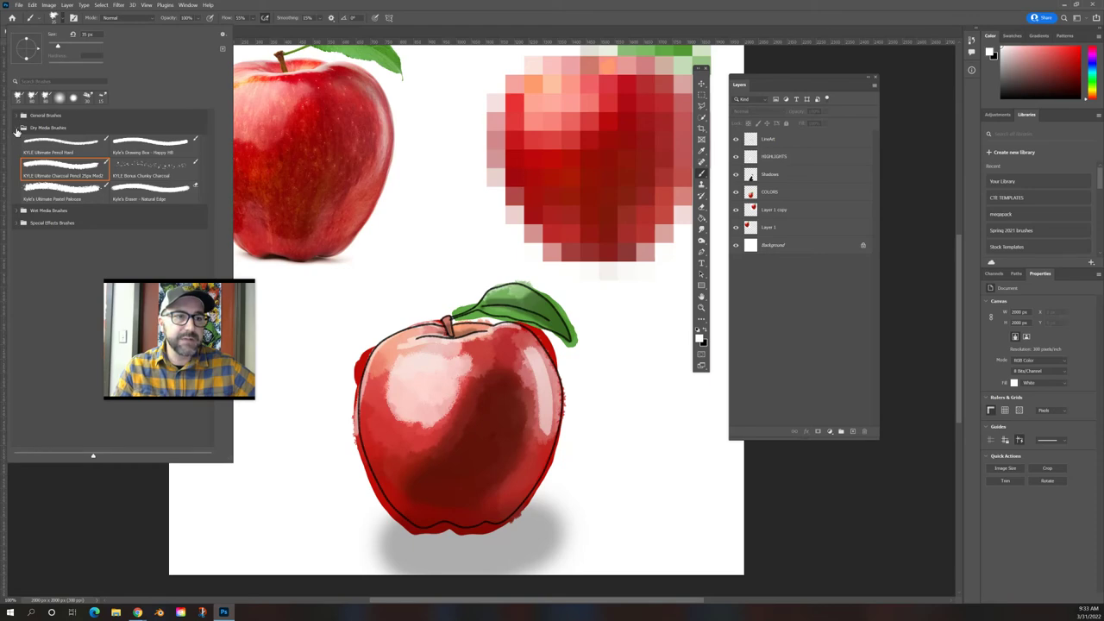
left_click(17, 128)
left_click(17, 140)
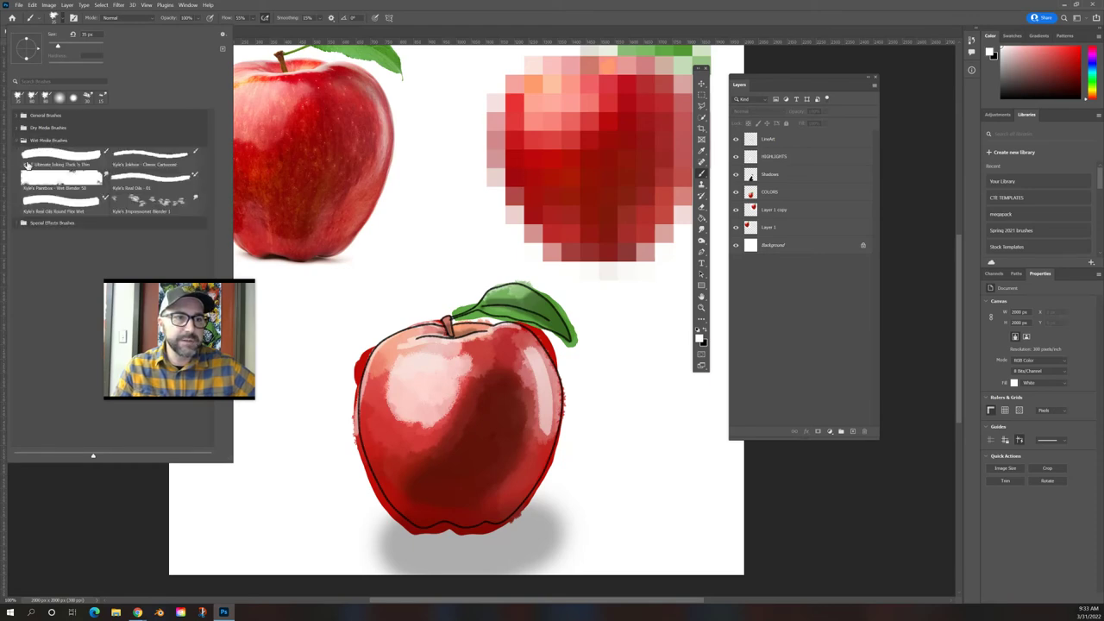
left_click(74, 180)
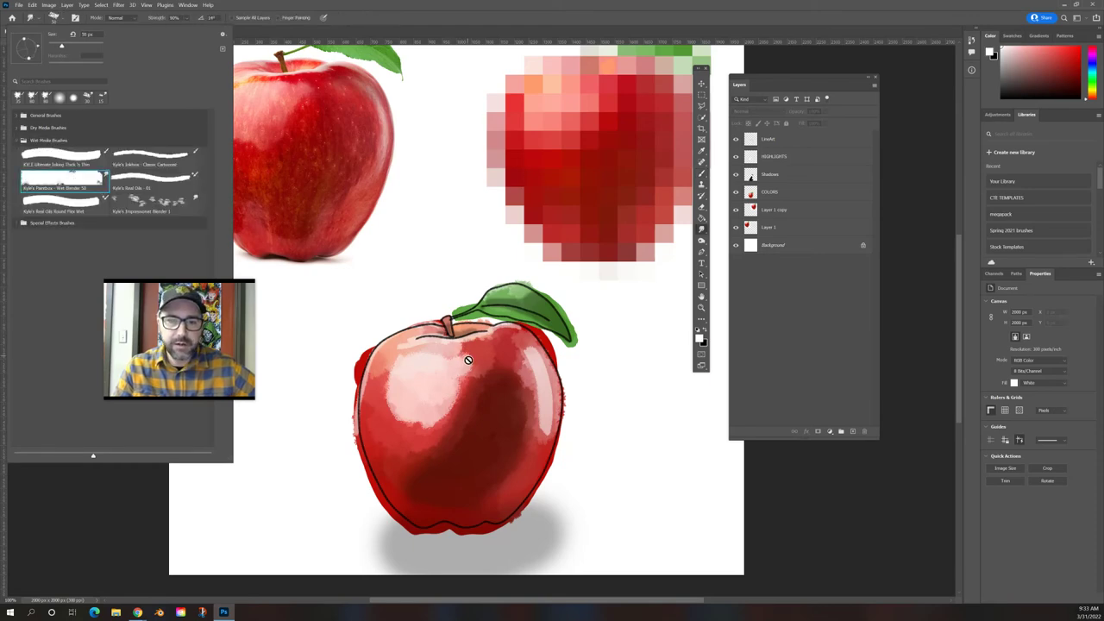
Smudge the main highlight and the right-side highlight on the HIGHLIGHTS layer into the surrounding apple surface
left_click(777, 156)
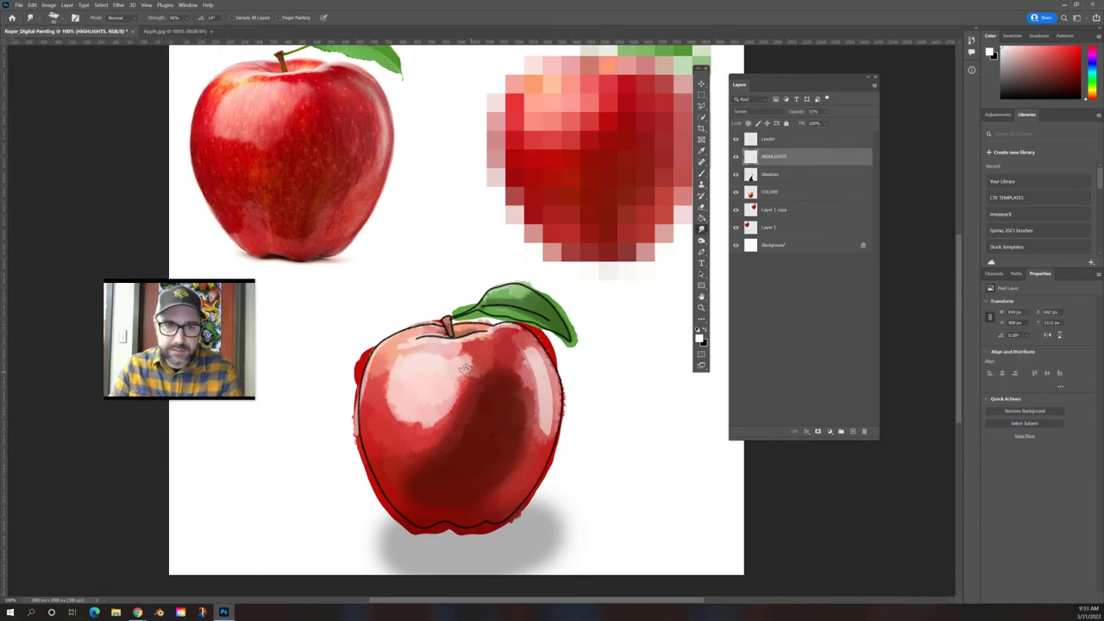
mouse_move(471, 373)
left_mouse_down()
mouse_move(457, 406)
mouse_move(435, 417)
mouse_move(406, 398)
mouse_move(412, 376)
mouse_move(462, 348)
left_mouse_up()
mouse_move(562, 371)
left_mouse_down()
mouse_move(528, 379)
mouse_move(550, 421)
left_mouse_up()
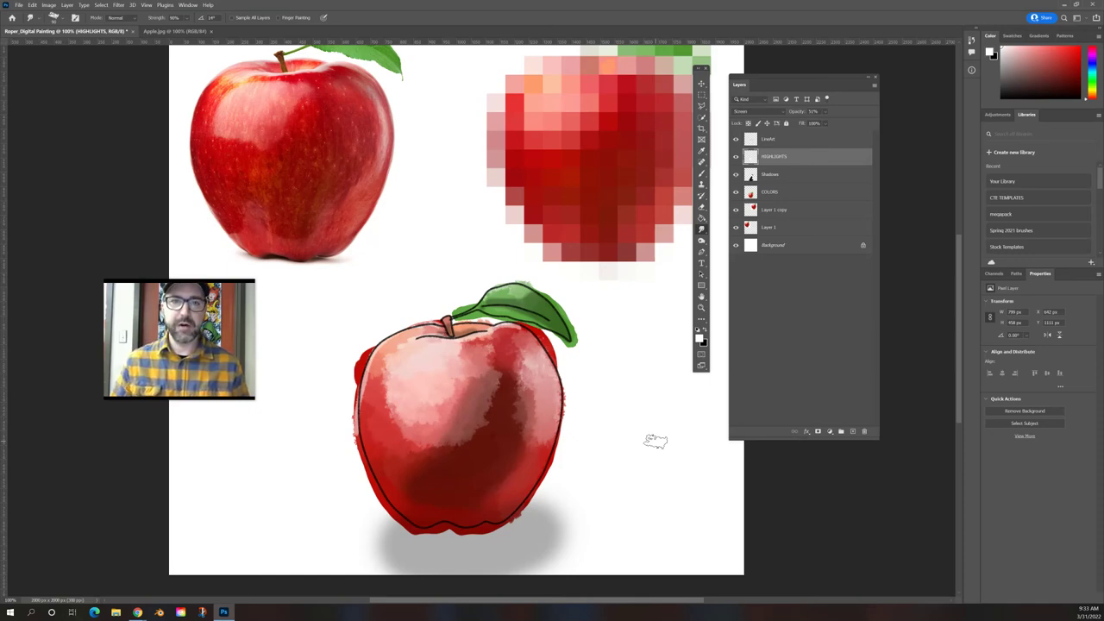
Hide Layer 1 and Layer 1 copy, make COLORS the active layer, and preview the painting without the line art
left_click(736, 228)
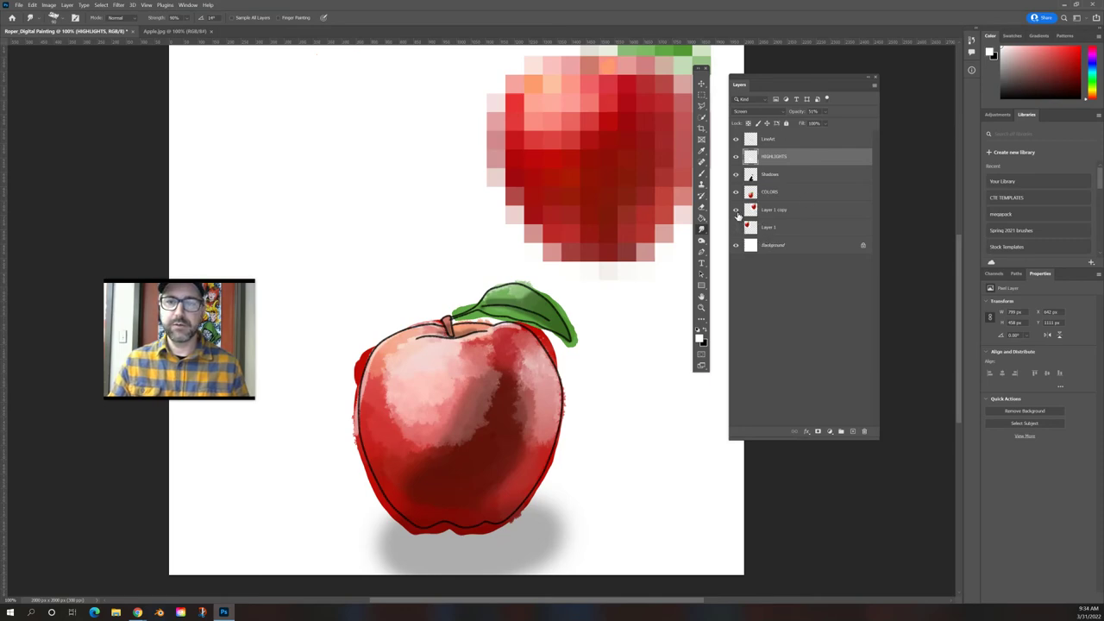
left_click(736, 212)
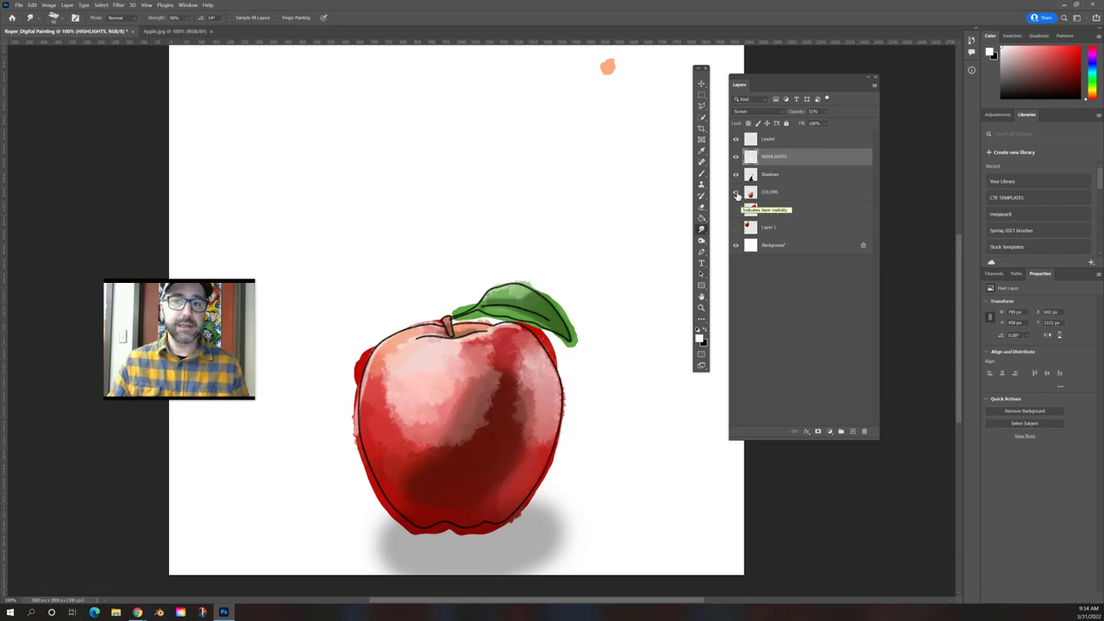
left_click(784, 197)
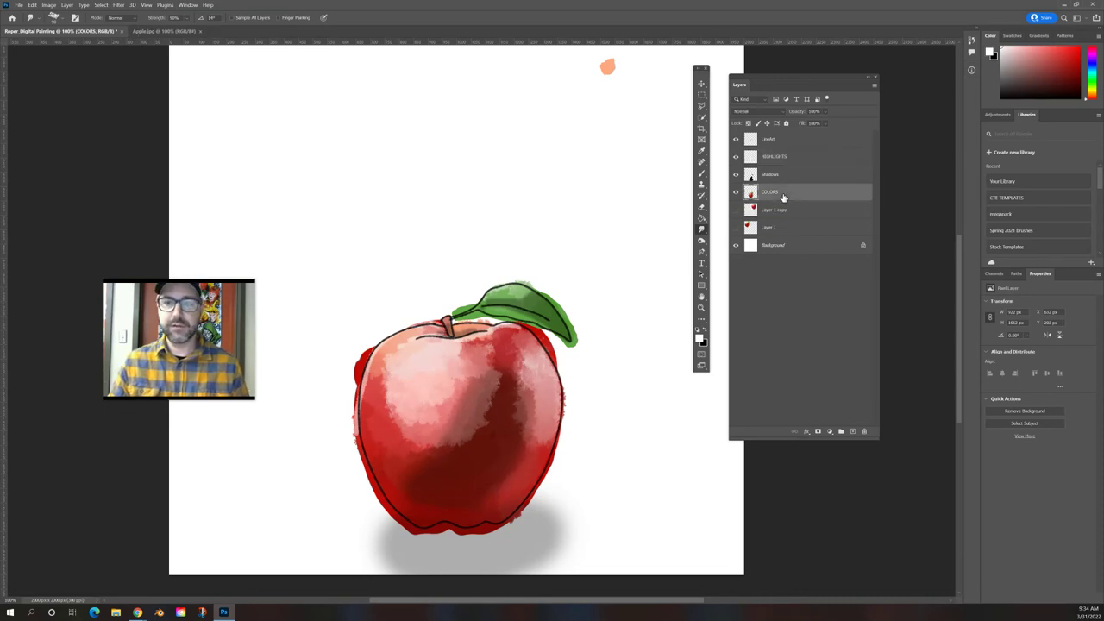
left_click(737, 140)
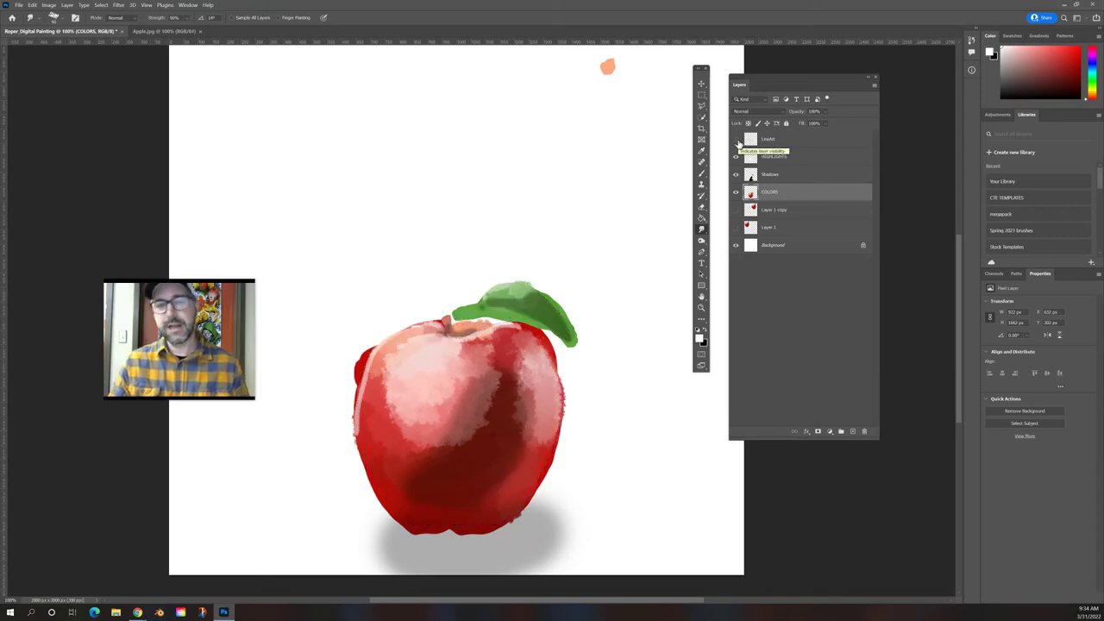
left_click(736, 140)
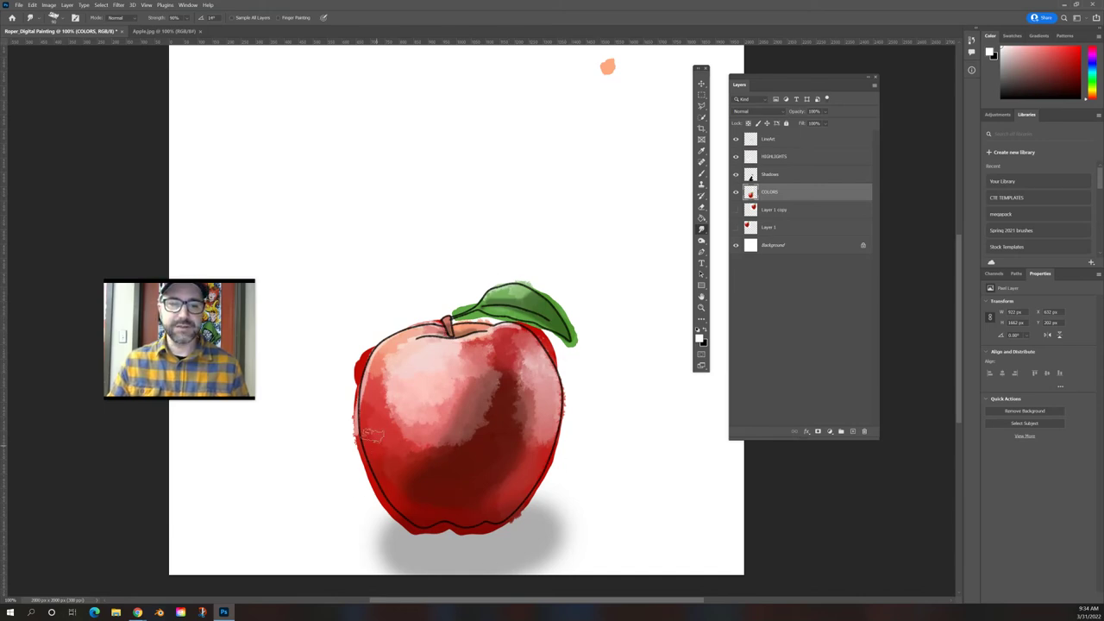
Set up the Eraser Tool for the COLORS layer with a harder edge and 46% smoothing
left_click(702, 208)
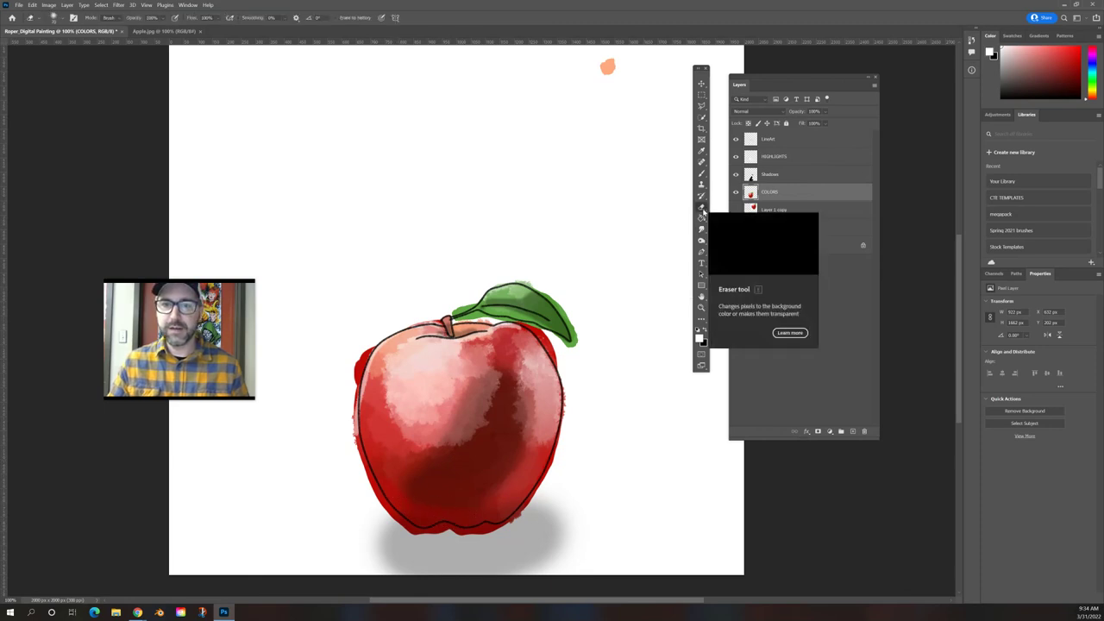
right_click(703, 210)
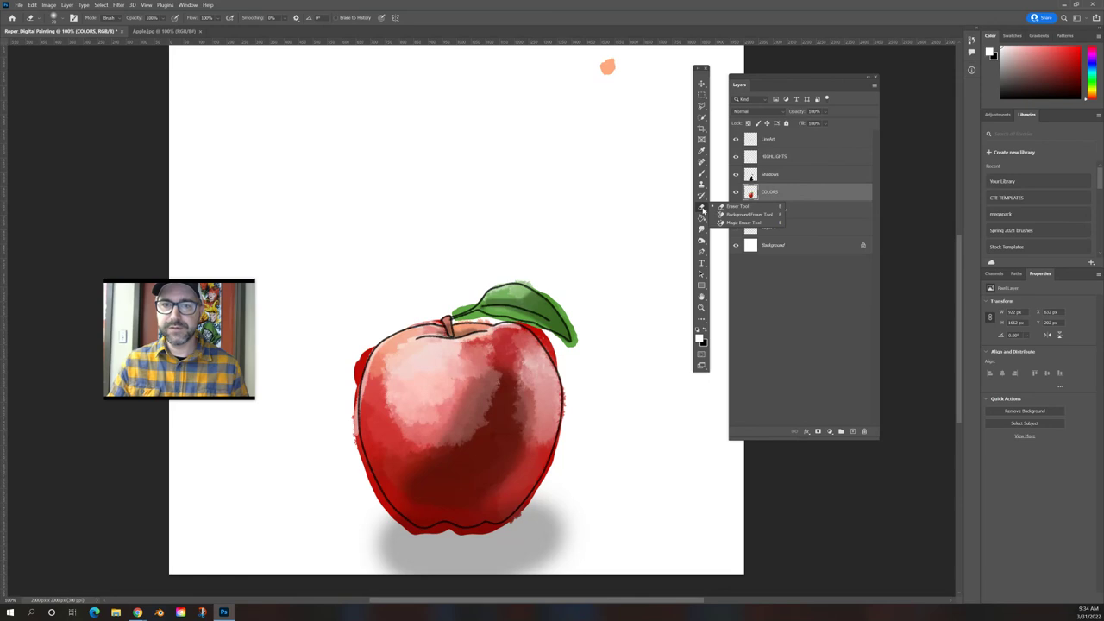
left_click(729, 208)
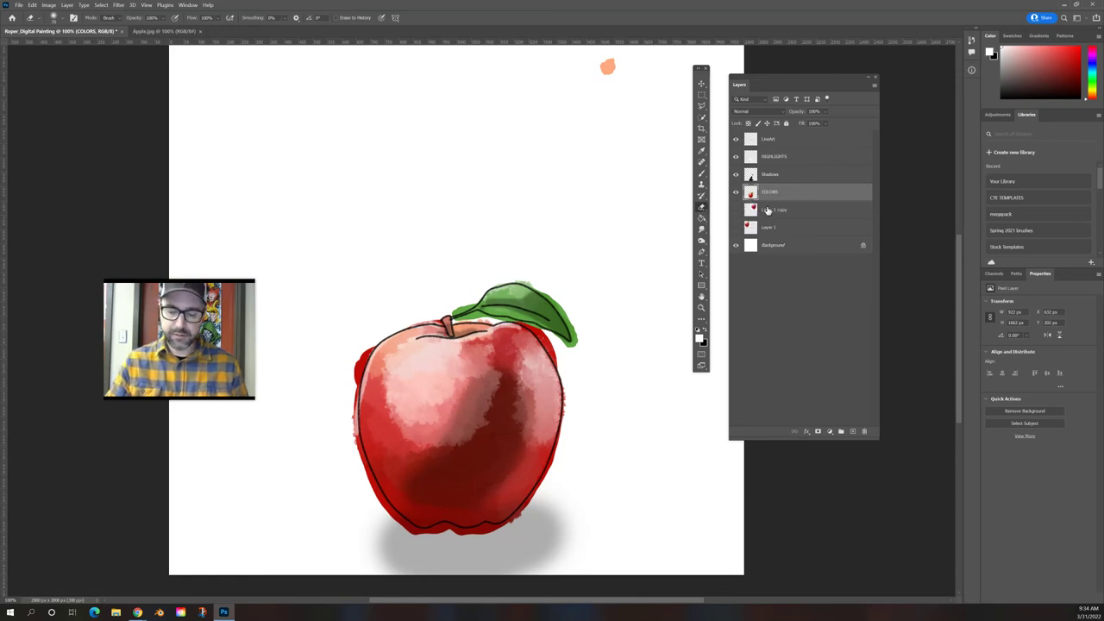
key("ctrl+plus")
mouse_move(582, 380)
left_mouse_down()
mouse_move(523, 61)
mouse_move(538, 86)
left_mouse_up()
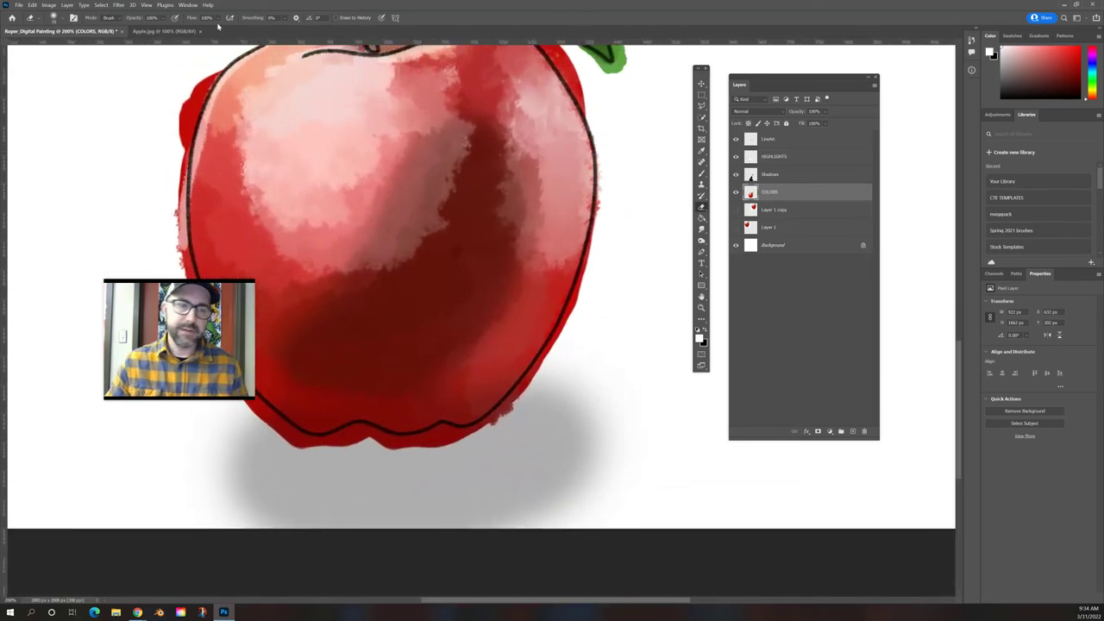
left_click(61, 19)
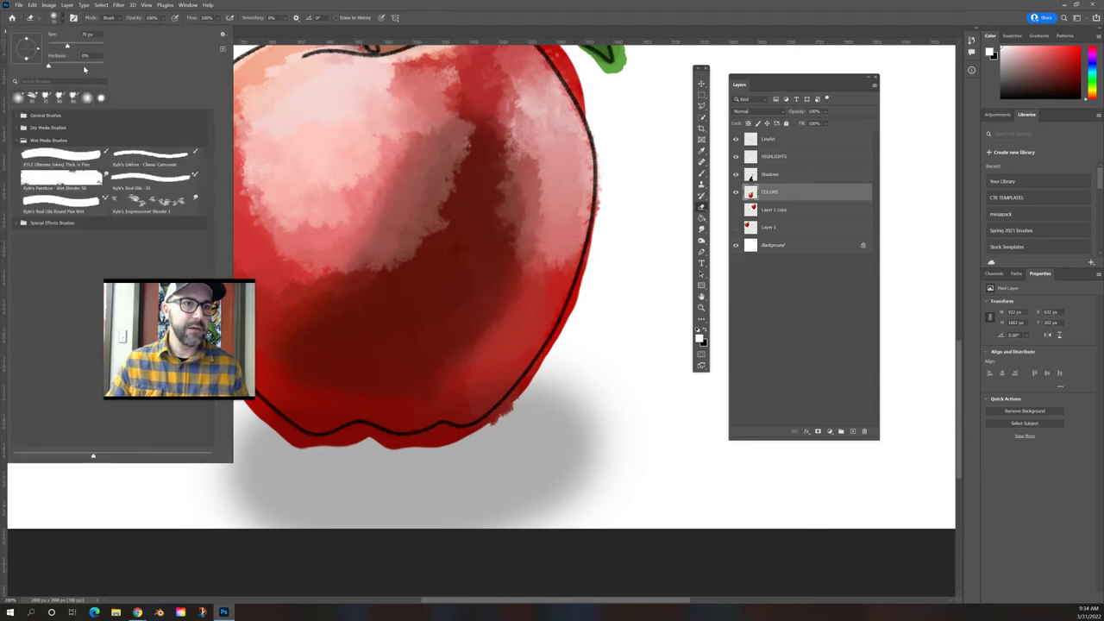
left_click_drag(84, 68, 89, 67)
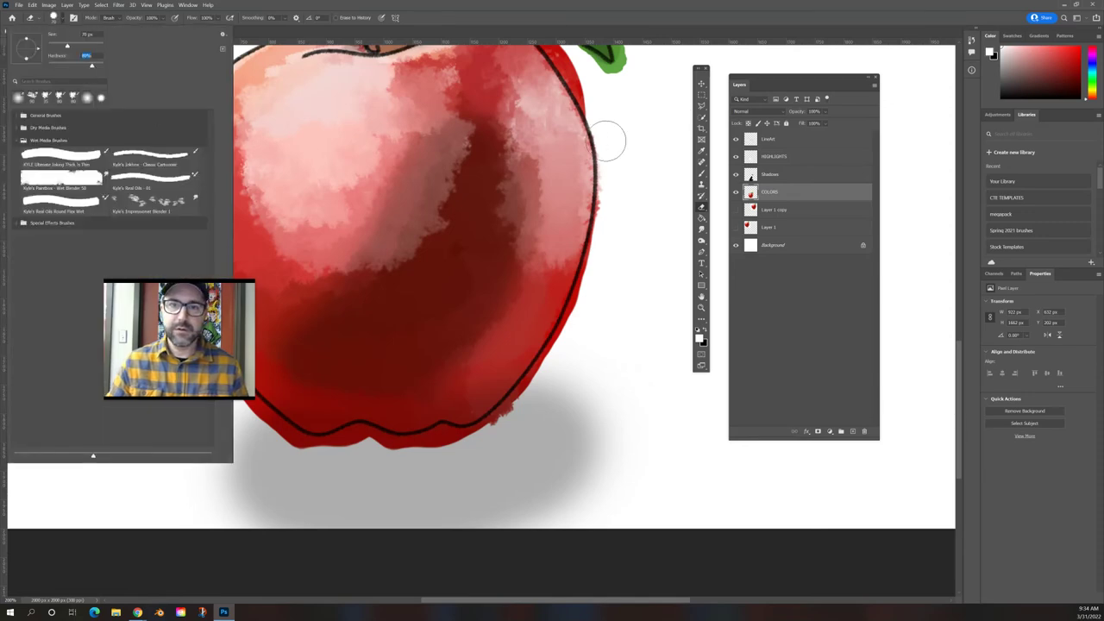
left_click(283, 19)
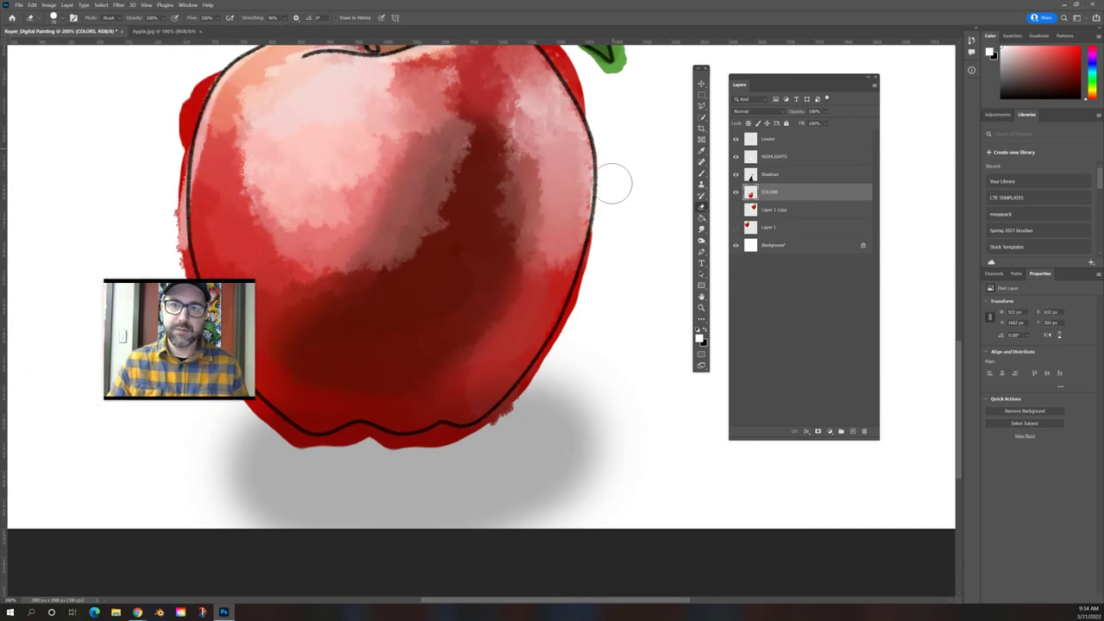
Erase the red paint outside the line art along the apple's right side, bottom and left side
mouse_move(602, 263)
left_mouse_down()
mouse_move(571, 351)
mouse_move(530, 415)
mouse_move(494, 449)
mouse_move(455, 459)
mouse_move(534, 401)
mouse_move(577, 320)
left_mouse_up()
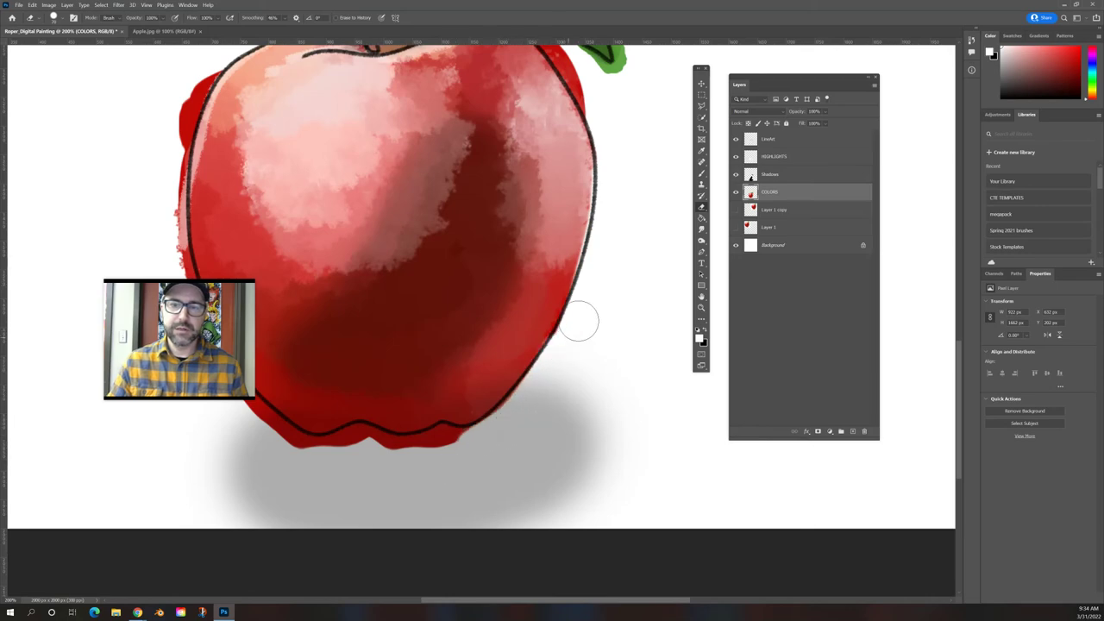
mouse_move(571, 368)
left_mouse_down()
mouse_move(501, 432)
mouse_move(471, 442)
mouse_move(480, 447)
mouse_move(367, 455)
mouse_move(352, 440)
mouse_move(376, 452)
mouse_move(354, 444)
mouse_move(315, 457)
mouse_move(234, 402)
left_mouse_up()
left_click_drag(432, 395, 586, 412)
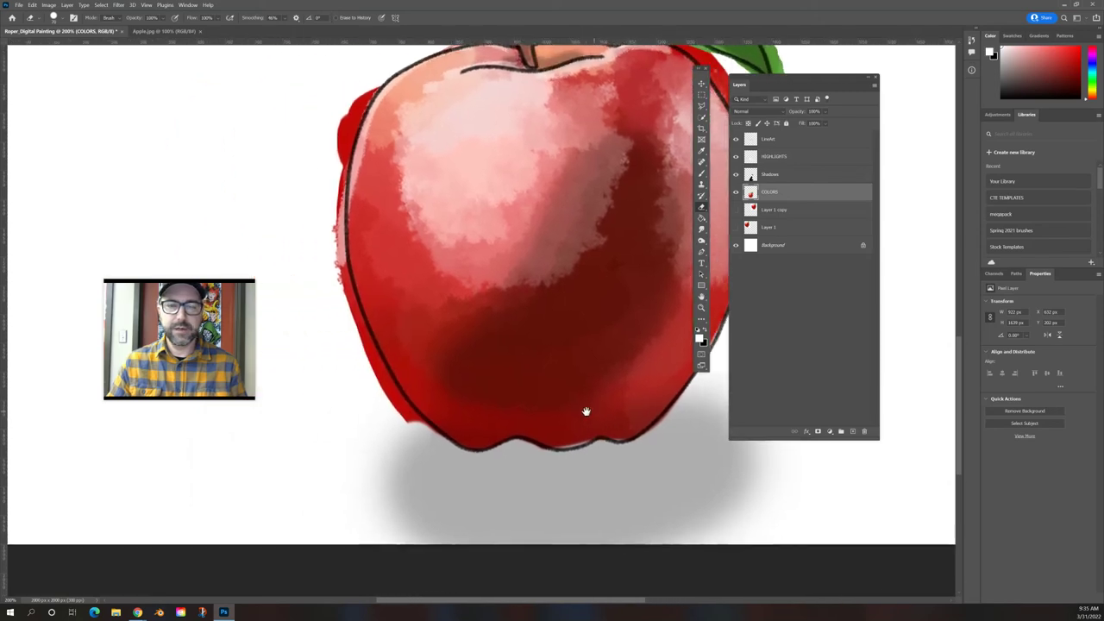
mouse_move(374, 402)
left_mouse_down()
mouse_move(347, 353)
mouse_move(380, 408)
mouse_move(434, 458)
mouse_move(373, 395)
mouse_move(343, 342)
mouse_move(322, 256)
mouse_move(320, 180)
mouse_move(337, 102)
mouse_move(362, 67)
mouse_move(311, 178)
mouse_move(374, 64)
left_mouse_up()
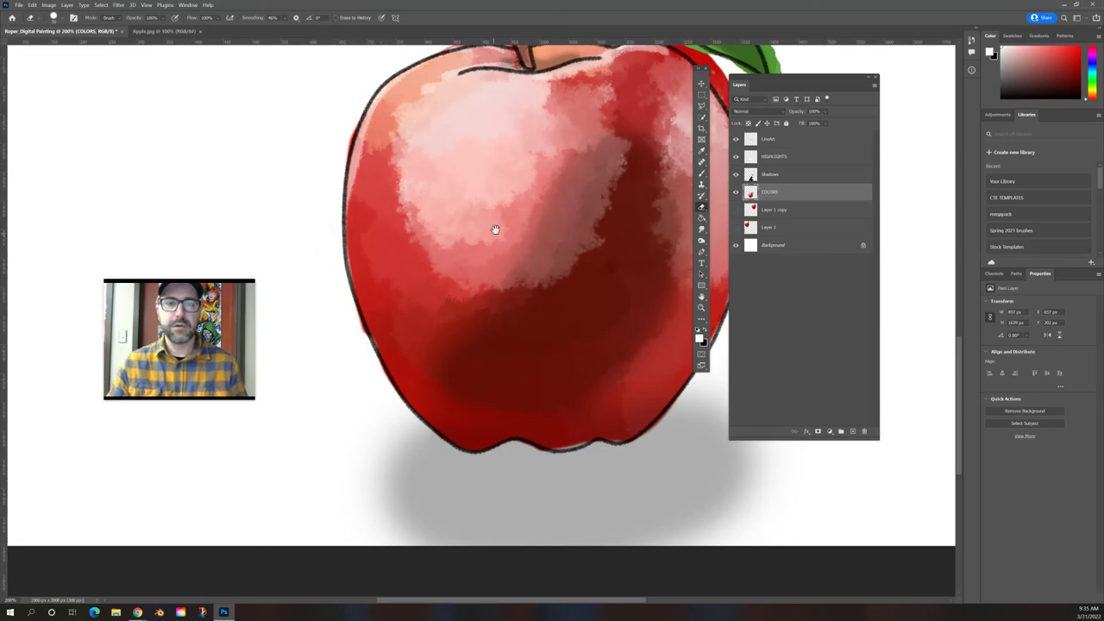
Reduce the eraser size and erase stray color above the apple's top rim, around the stem and beside the leaf stalk
left_click_drag(493, 229, 414, 367)
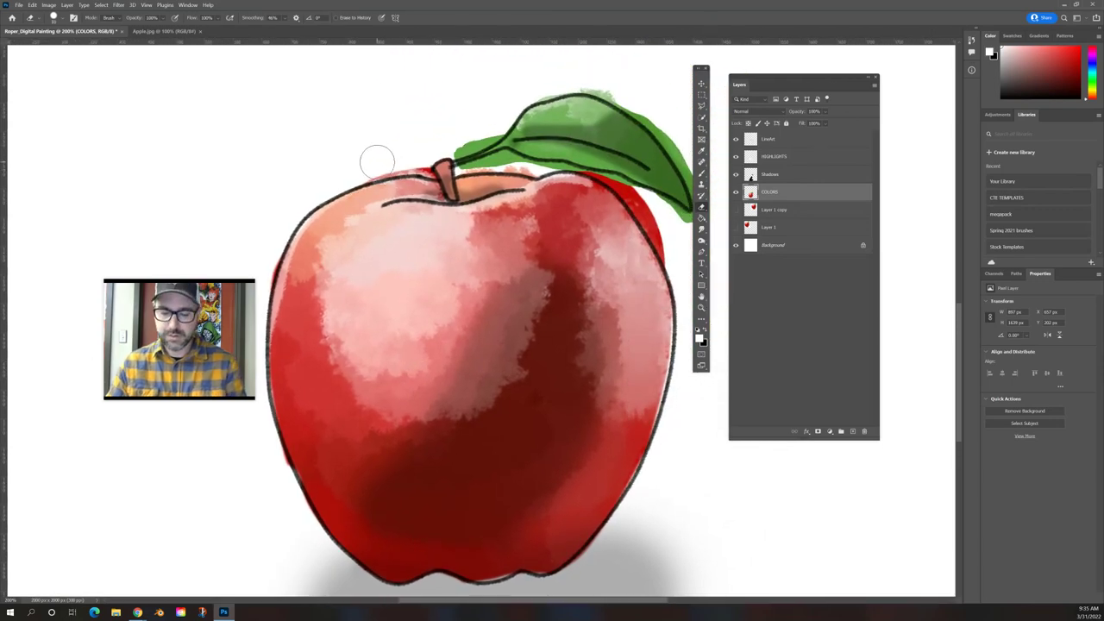
mouse_move(387, 165)
left_mouse_down()
mouse_move(432, 170)
mouse_move(414, 167)
left_mouse_up()
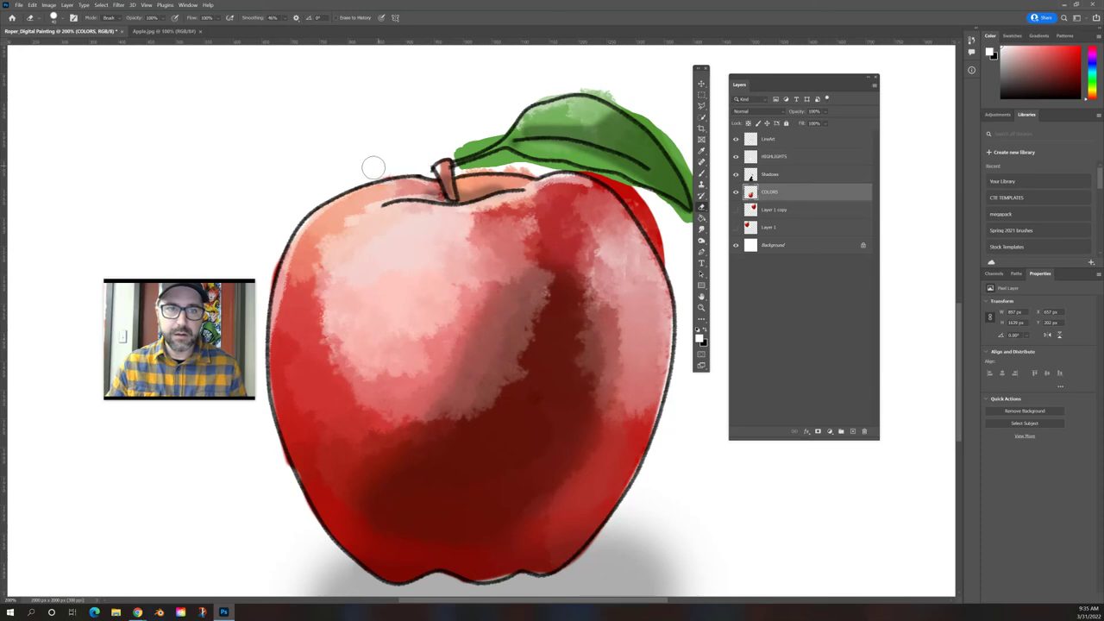
key("bracketleft")
key("bracketleft")
key("bracketleft")
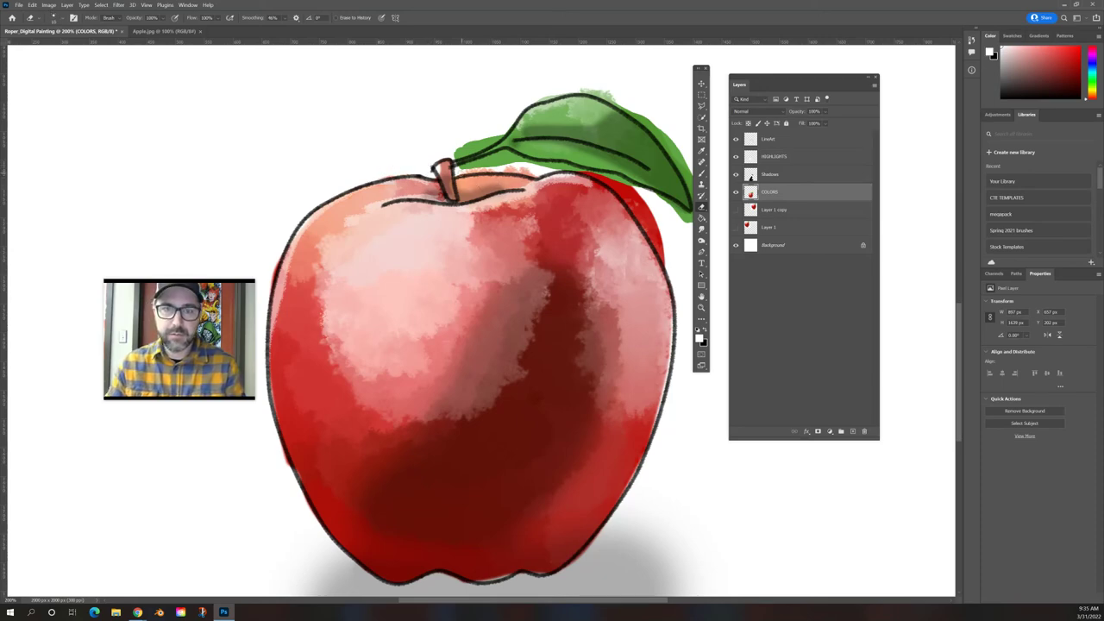
mouse_move(459, 171)
left_mouse_down()
mouse_move(544, 172)
mouse_move(461, 165)
left_mouse_up()
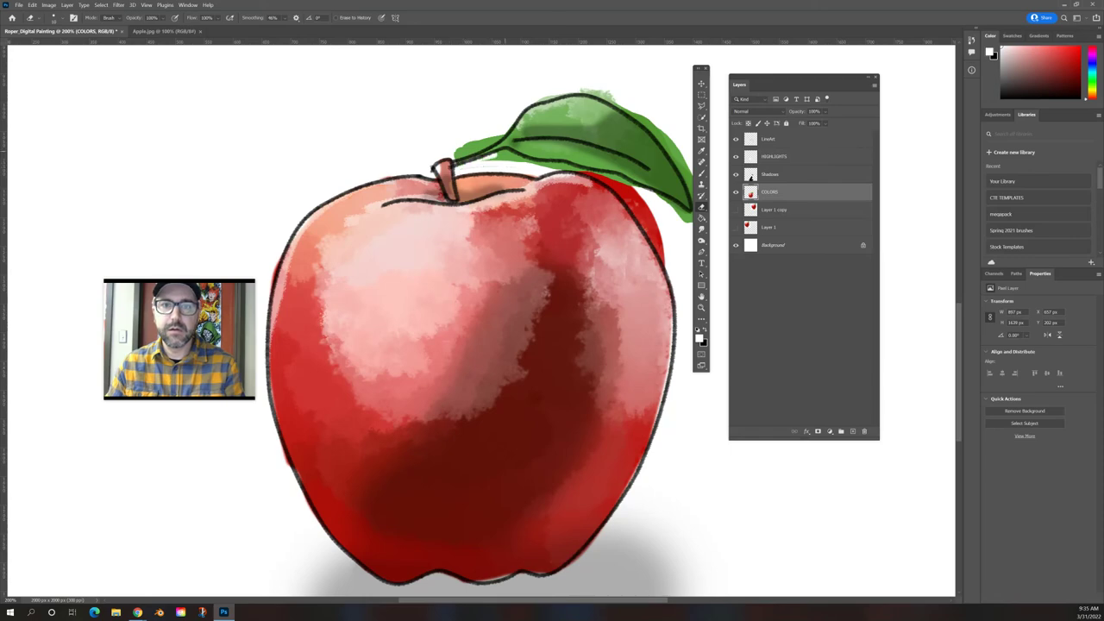
mouse_move(549, 167)
left_mouse_down()
mouse_move(574, 168)
mouse_move(485, 161)
left_mouse_up()
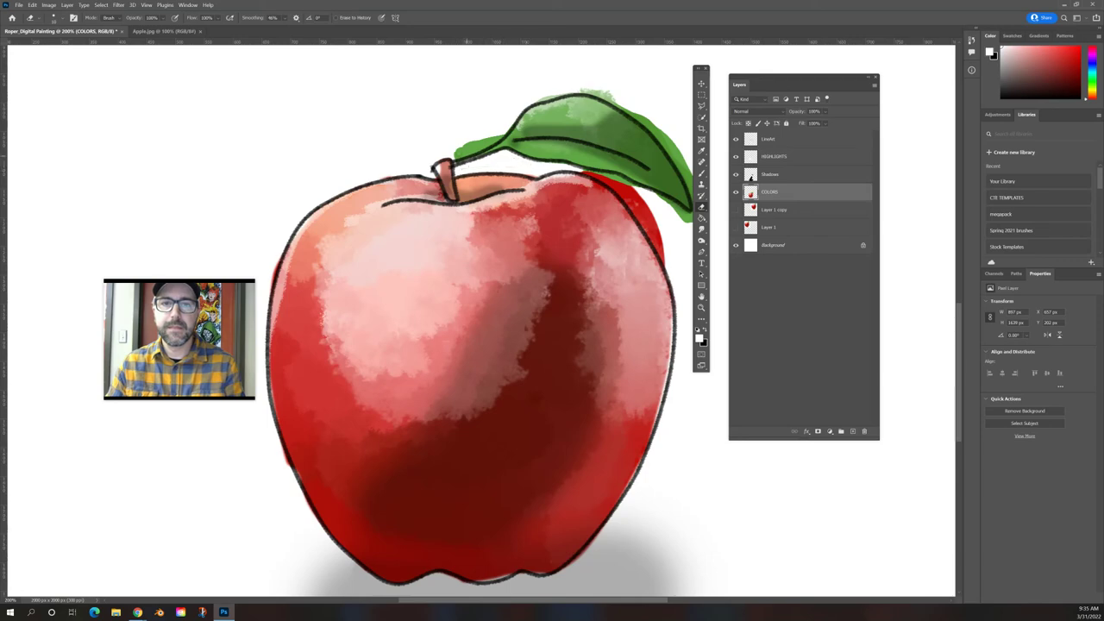
mouse_move(473, 149)
left_mouse_down()
mouse_move(496, 143)
mouse_move(442, 153)
left_mouse_up()
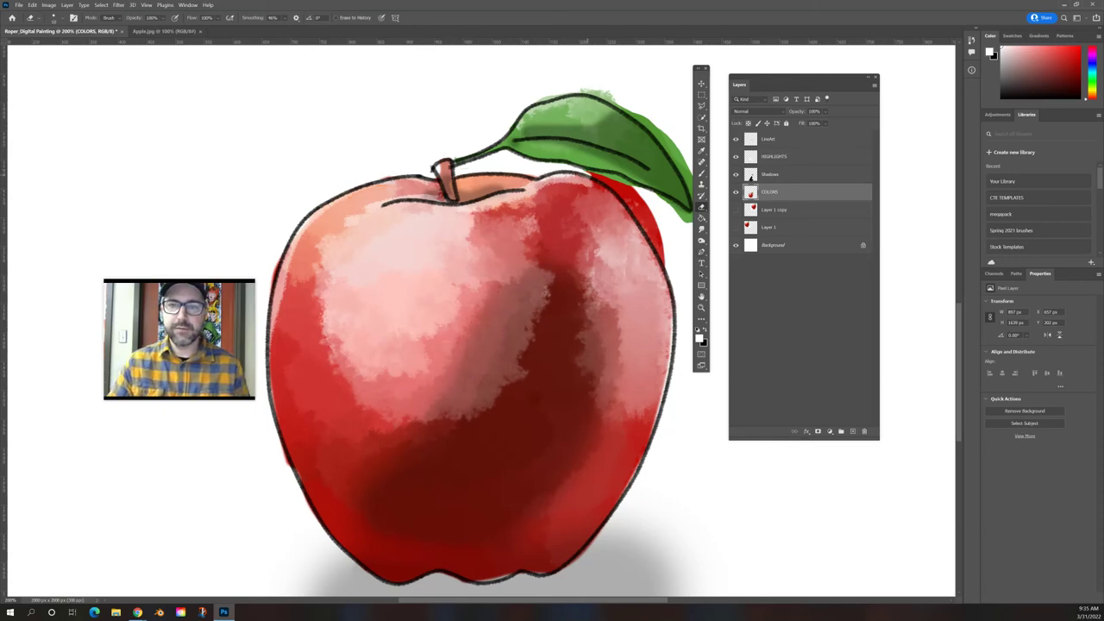
Erase the red paint outside the apple's upper-right edge beneath the leaf, and hide the line art layer
mouse_move(595, 179)
left_mouse_down()
mouse_move(642, 207)
mouse_move(672, 276)
left_mouse_up()
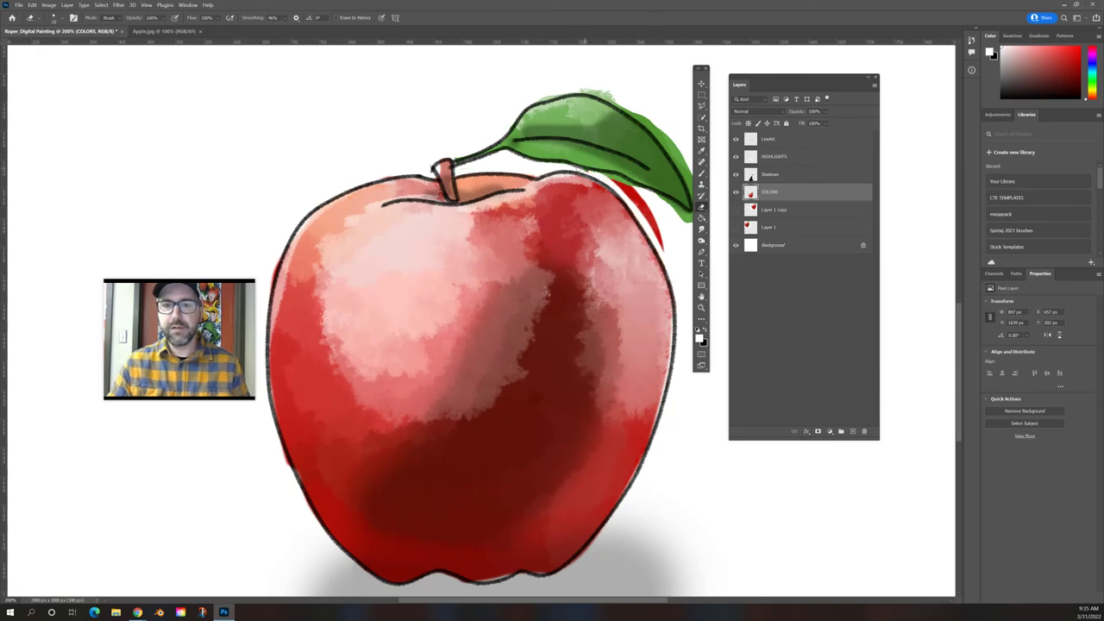
mouse_move(603, 176)
left_mouse_down()
mouse_move(648, 199)
mouse_move(672, 267)
left_mouse_up()
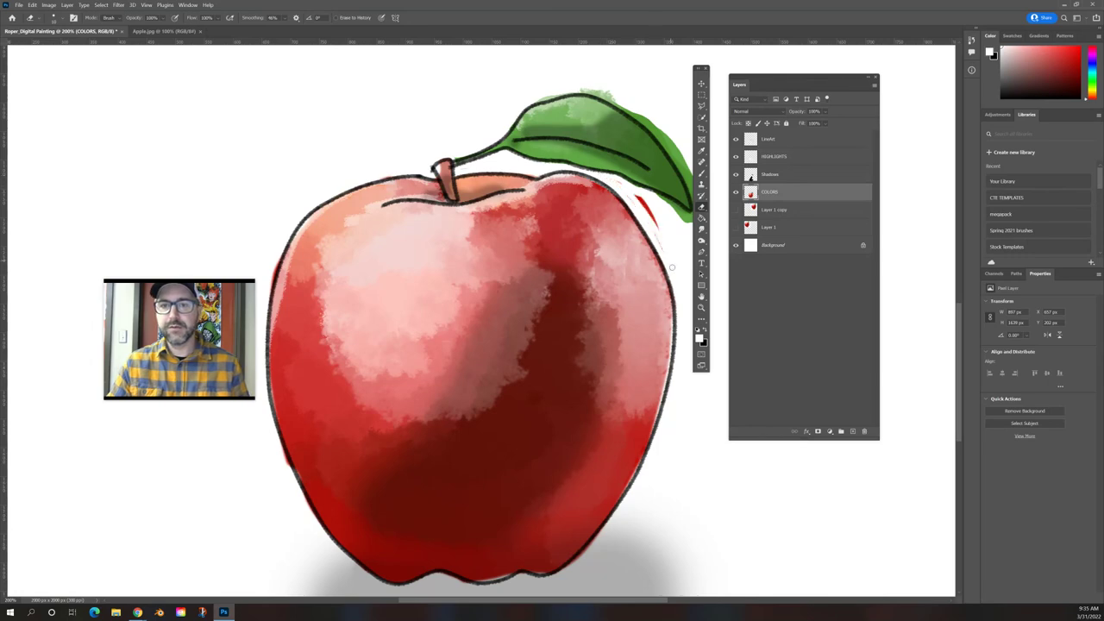
left_click_drag(656, 228, 631, 188)
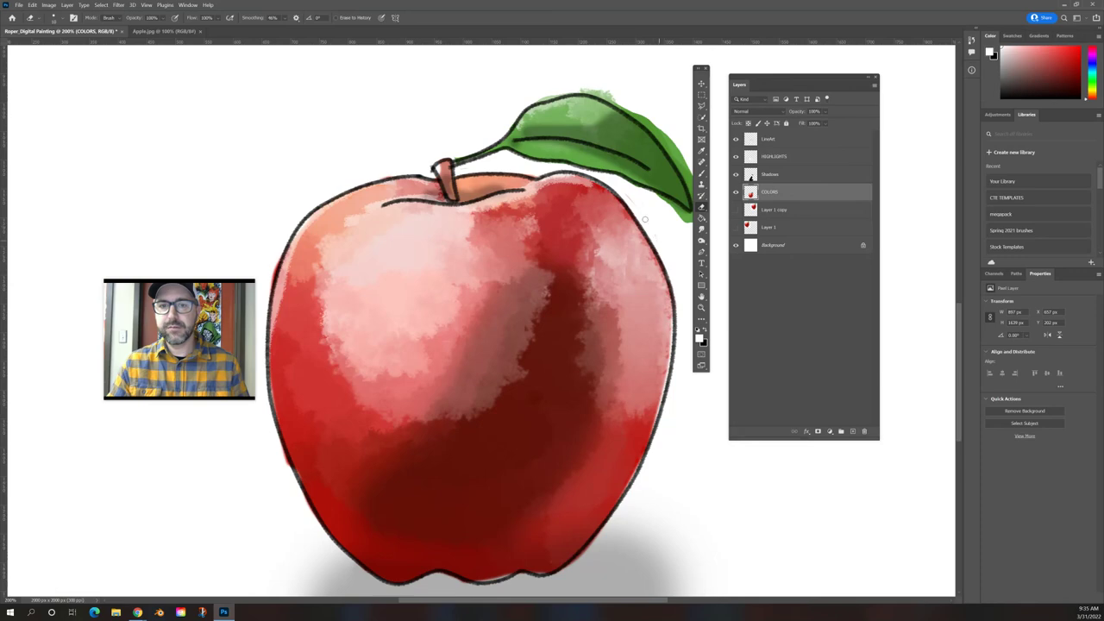
key("ctrl+minus")
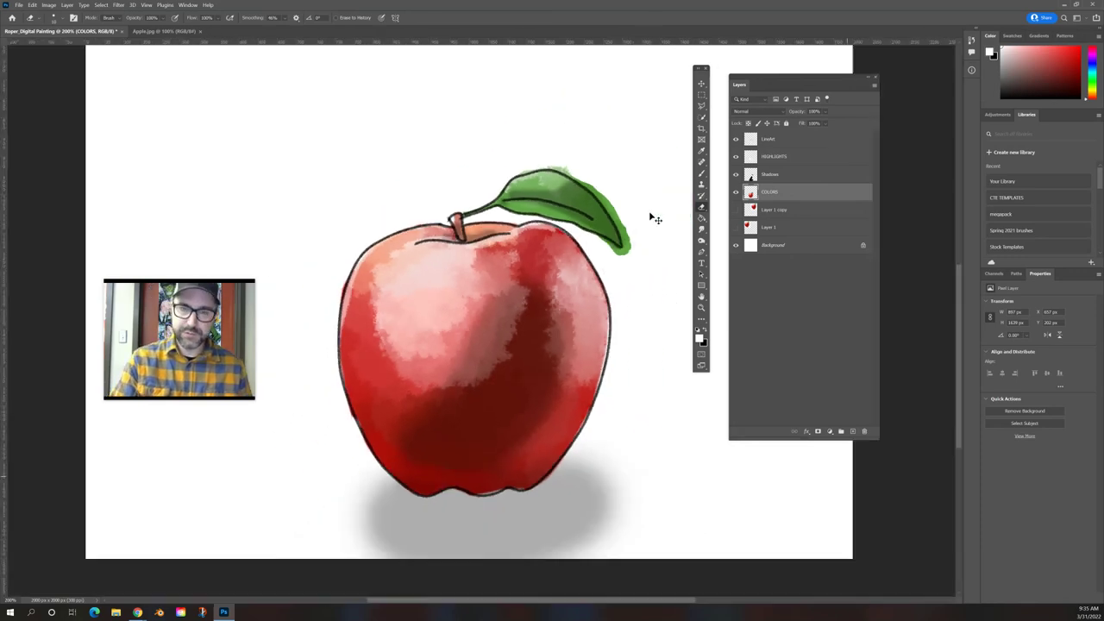
left_click(736, 139)
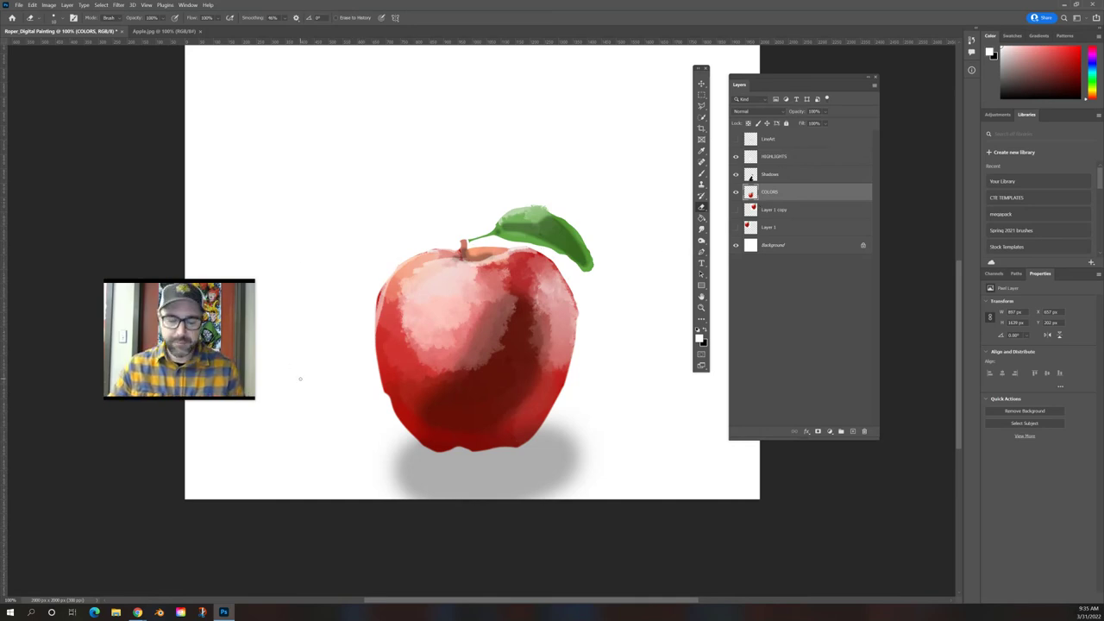
Enlarge the eraser and smooth the apple's lower-left edge by erasing the stray red bumps on the COLORS layer
key("bracketright")
key("bracketright")
key("bracketright")
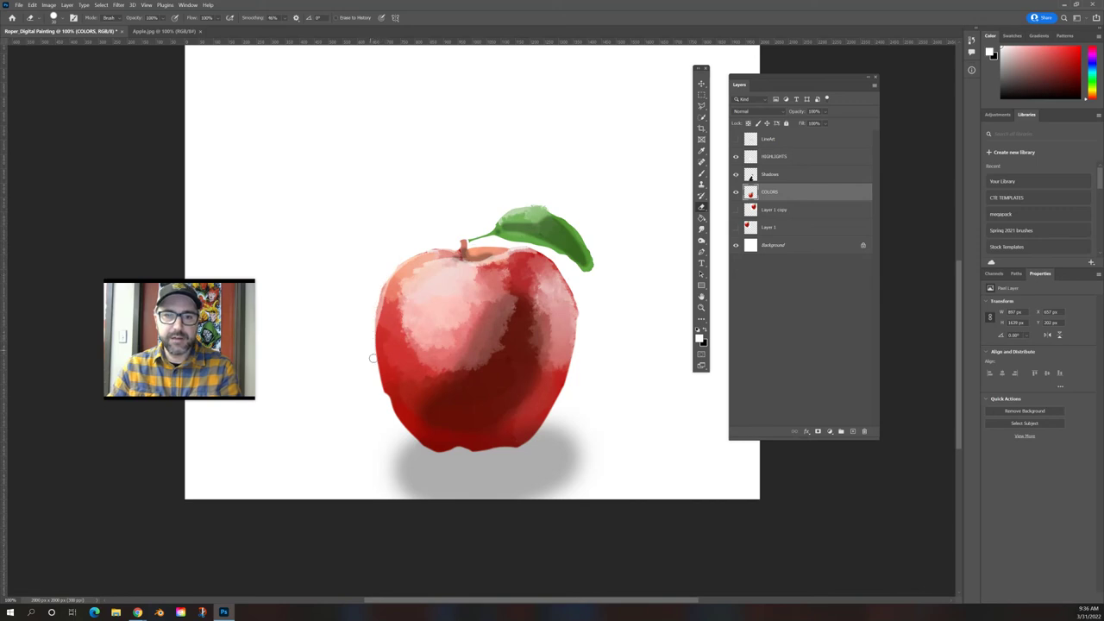
left_click_drag(393, 402, 451, 458)
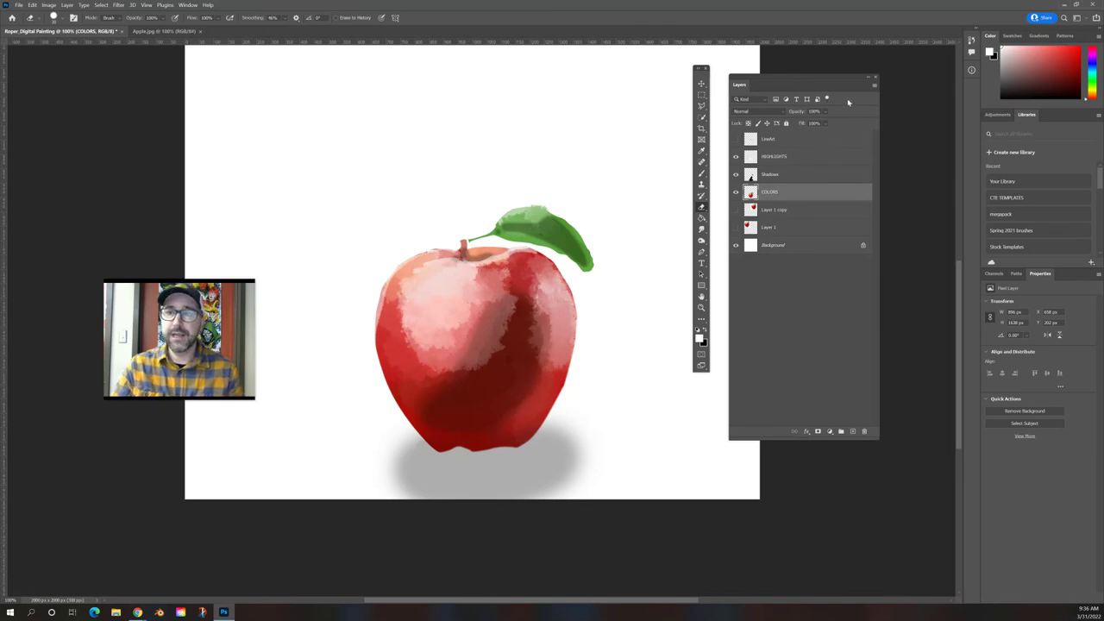
Move the Layers panel and the toolbar clear of the canvas so the whole painting is unobstructed
left_click_drag(835, 84, 863, 66)
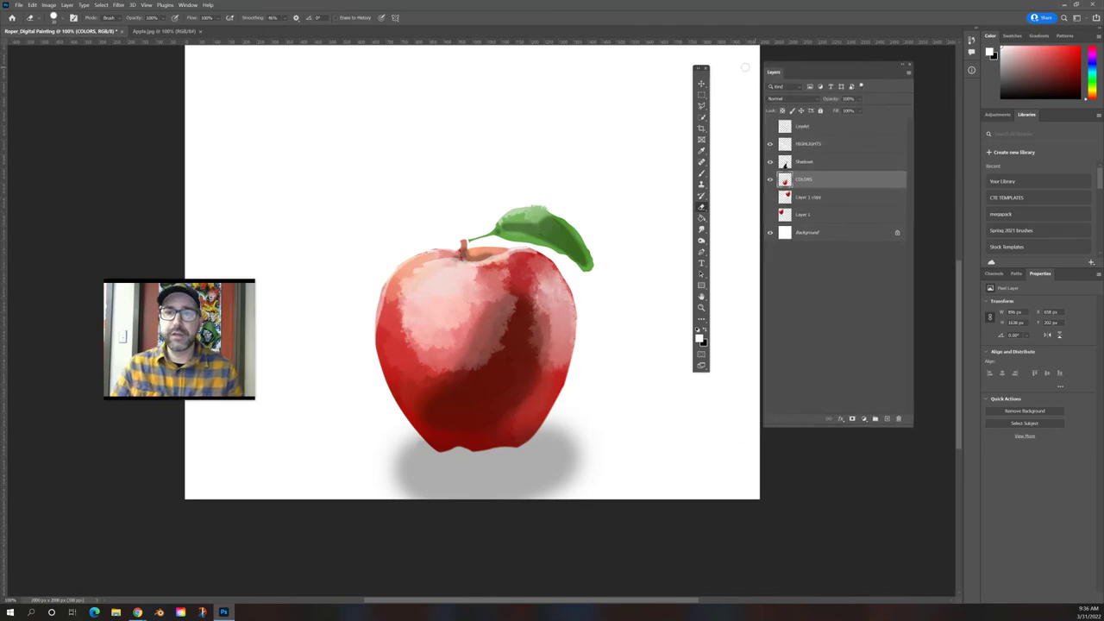
left_click_drag(700, 75, 740, 77)
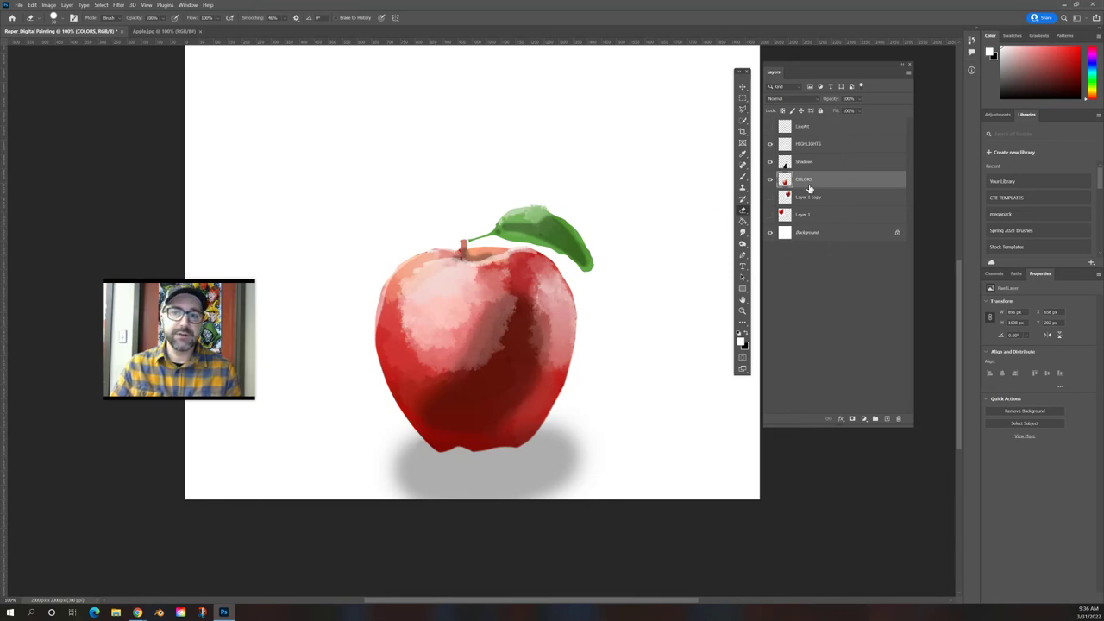
left_click_drag(177, 289, 93, 81)
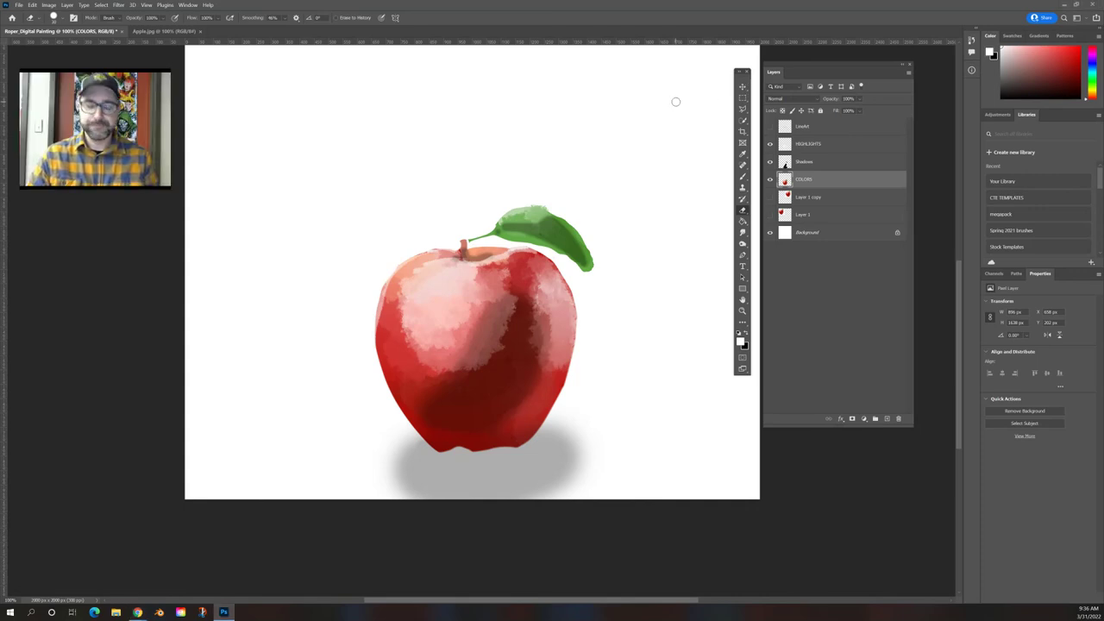
Select the layers from HIGHLIGHTS through Layer 1 together and move the apple artwork upward on the canvas
key("ctrl+minus")
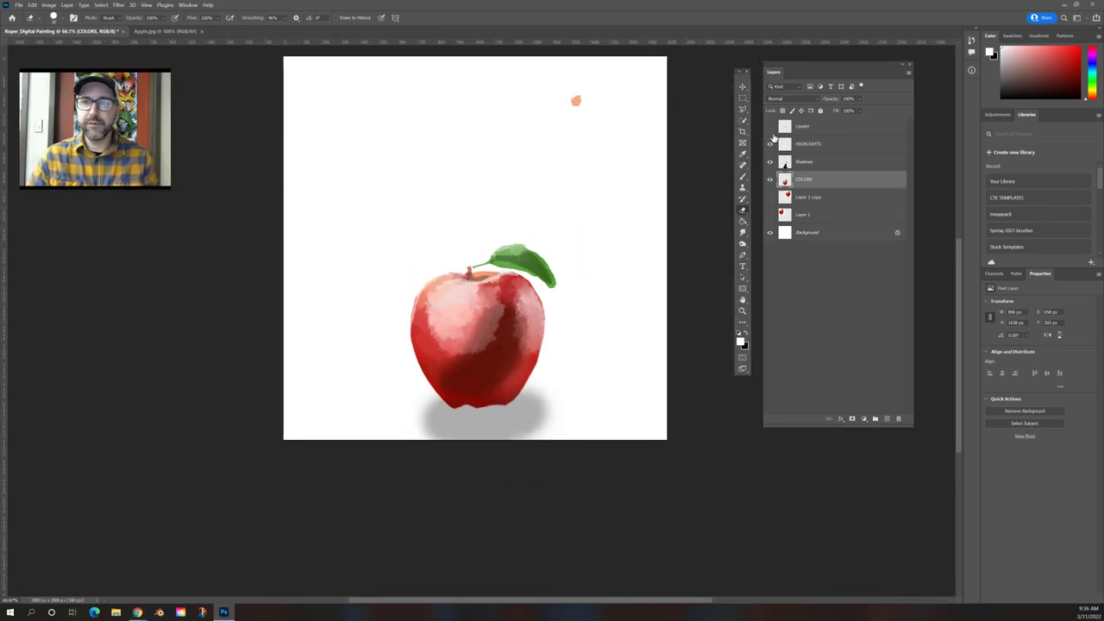
left_click(741, 88)
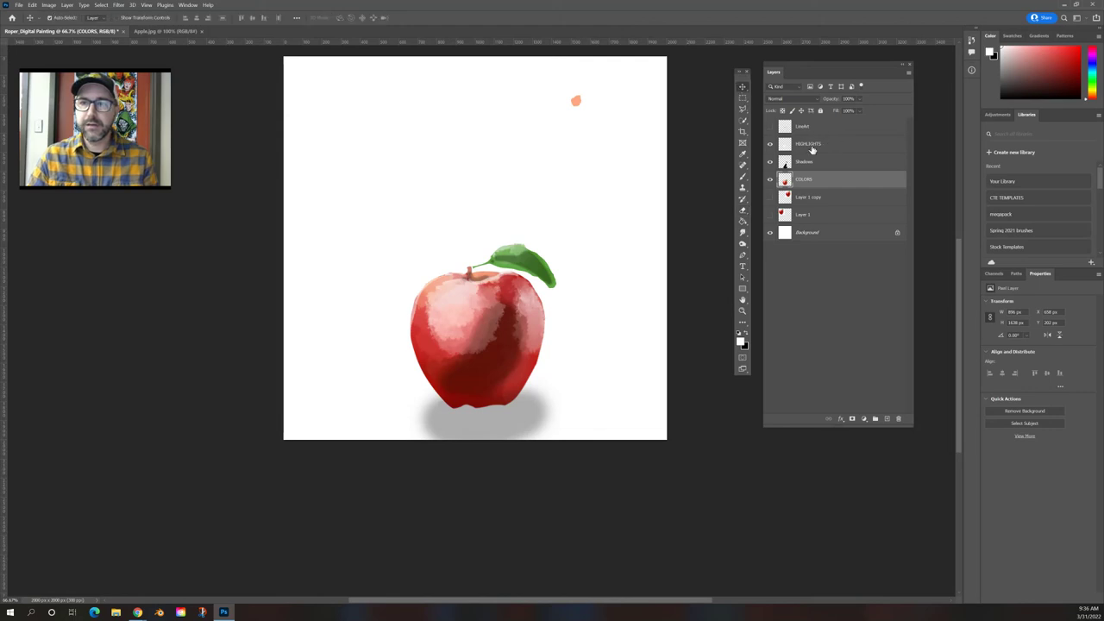
left_click(811, 145)
left_click(807, 216, "shift")
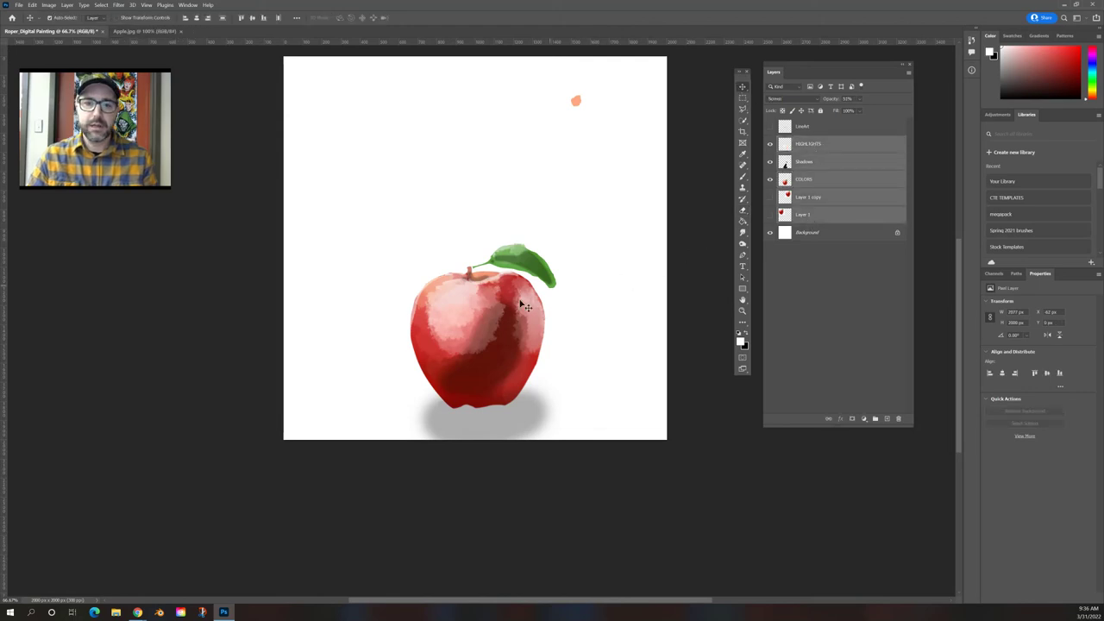
left_click_drag(521, 304, 507, 282)
Scale the selected apple layers up proportionally to about 129%, apply the transform and deselect all layers
key("ctrl+t")
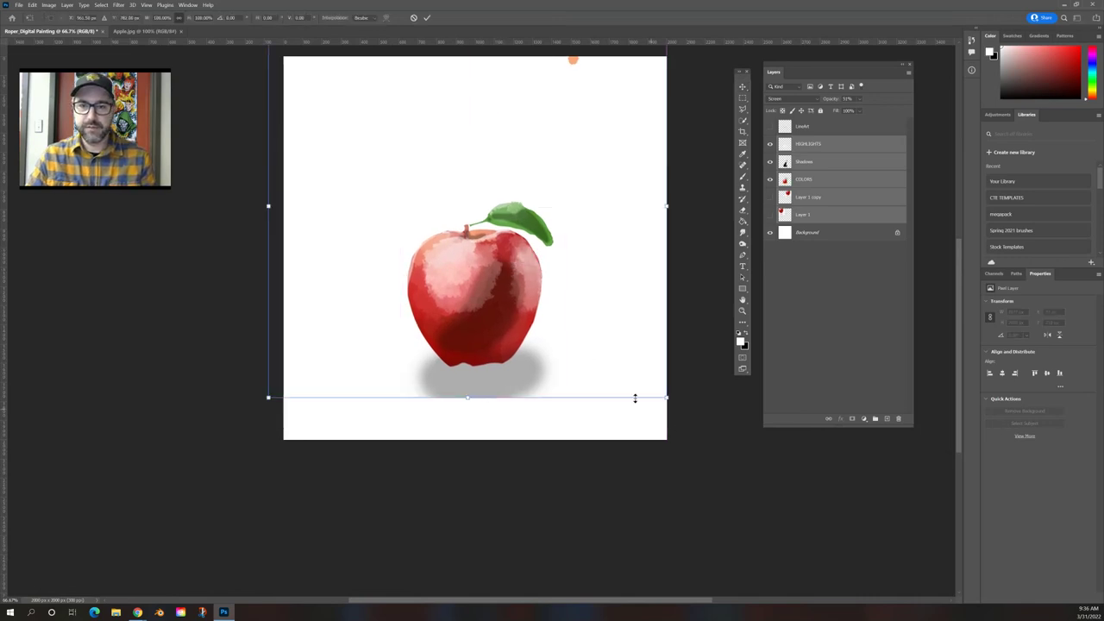
left_click_drag(665, 398, 498, 308)
key("ctrl+z")
key("Return")
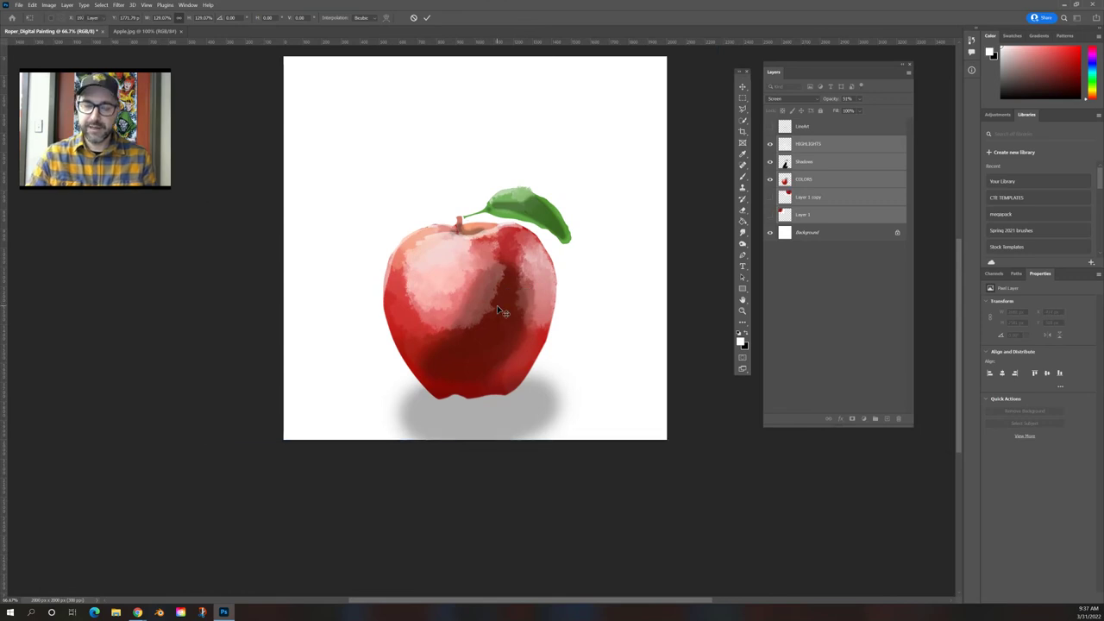
left_click_drag(673, 337, 724, 347)
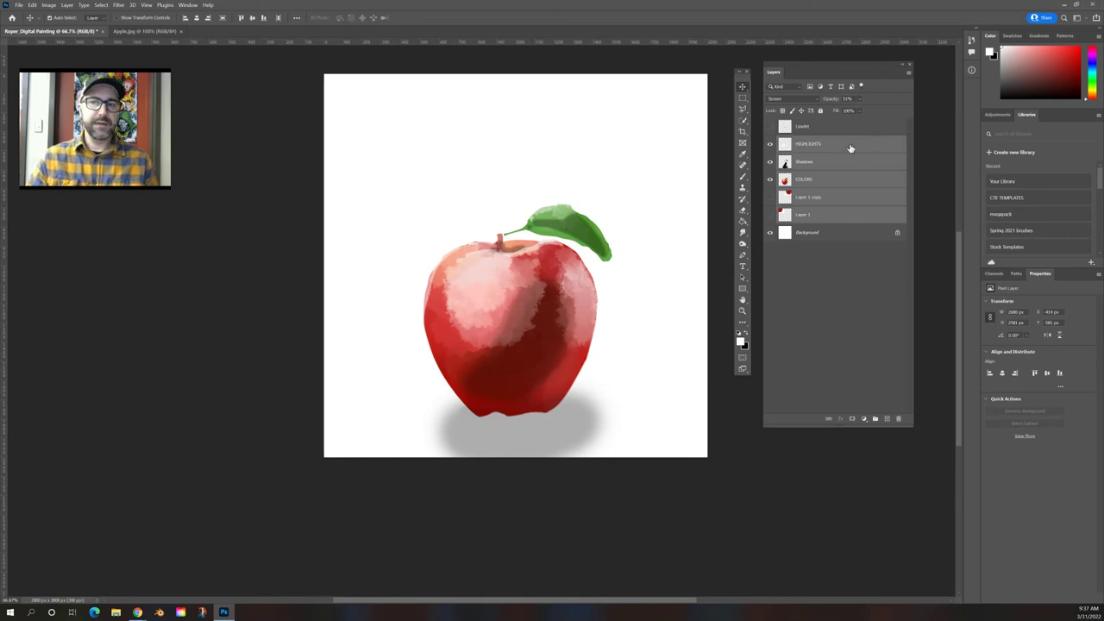
left_click(801, 546)
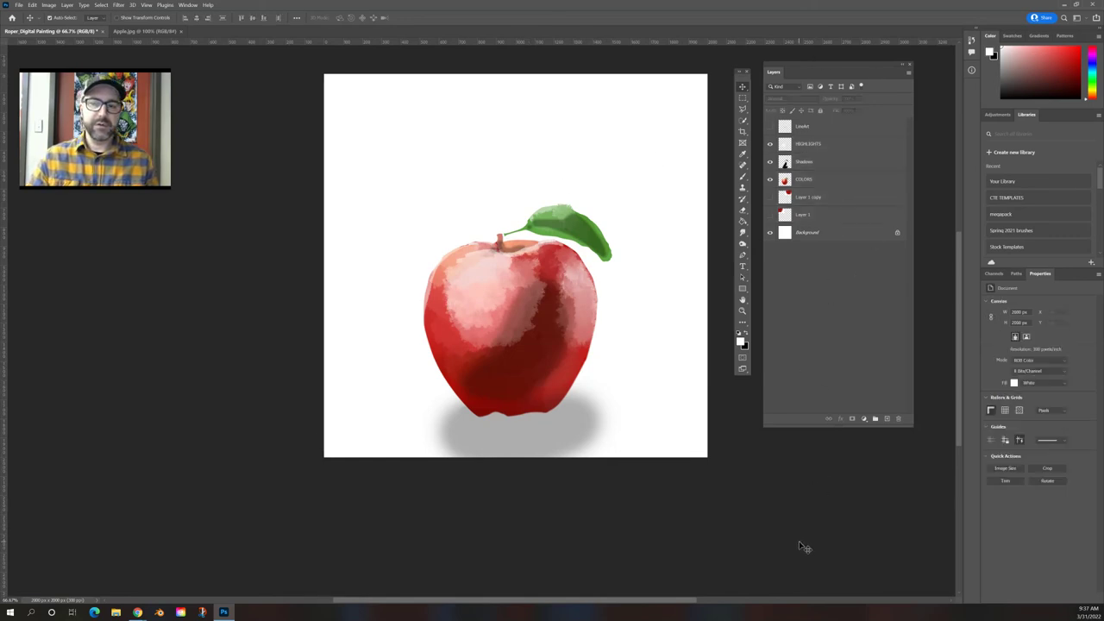
Open Snip & Sketch and capture a rectangular screenshot containing the painting, the toolbar and the Layers panel
left_click(11, 610)
left_click(12, 611)
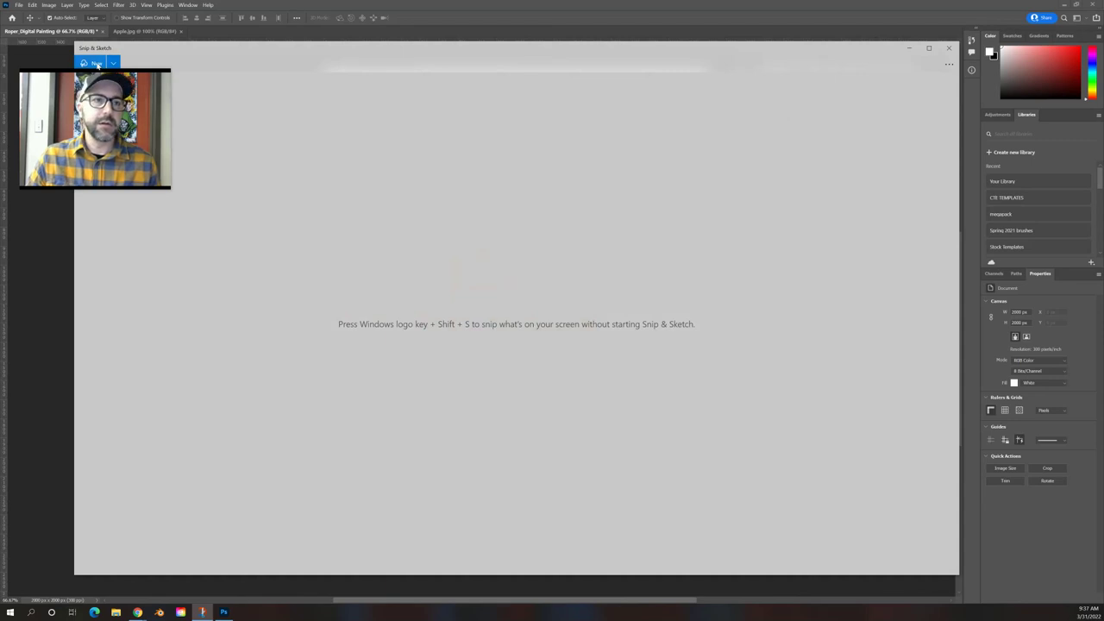
left_click(96, 64)
mouse_move(307, 54)
left_mouse_down()
mouse_move(547, 166)
mouse_move(918, 441)
mouse_move(930, 481)
left_mouse_up()
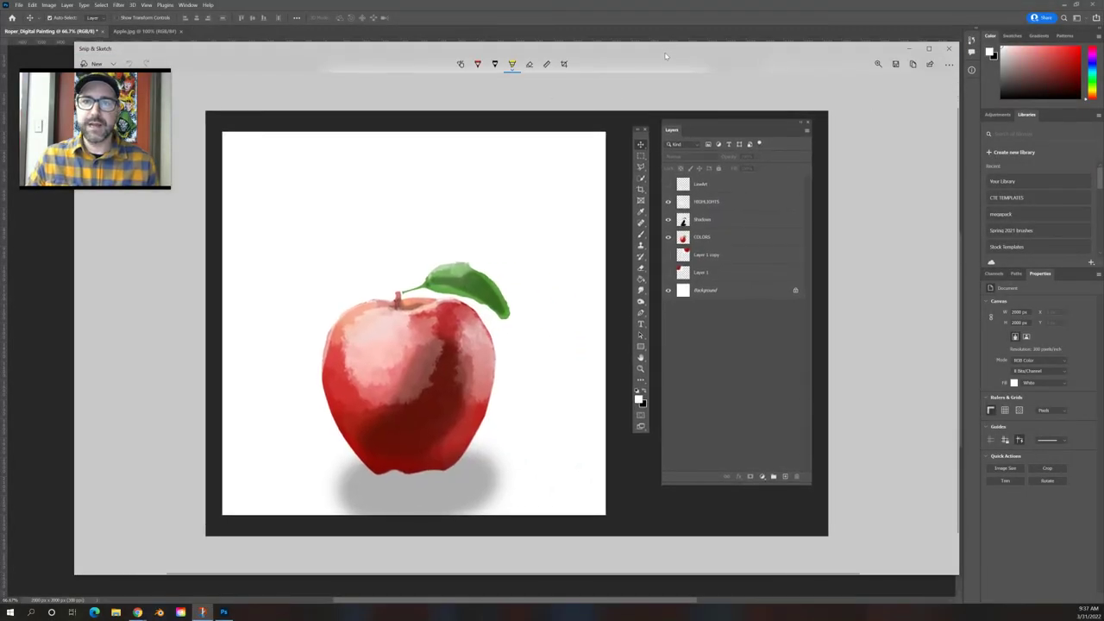
Save the screenshot as a JPG in Digital Painting Techniques, named with the artist's surname plus "Digital Painting", and minimize the snip window
left_click_drag(663, 43, 785, 40)
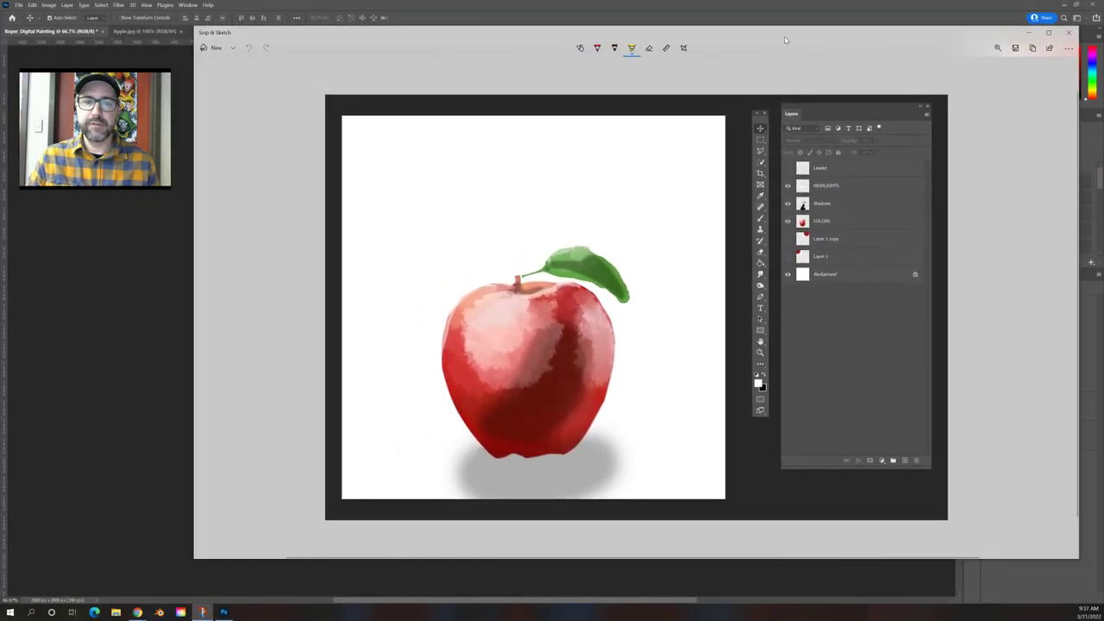
left_click(1015, 50)
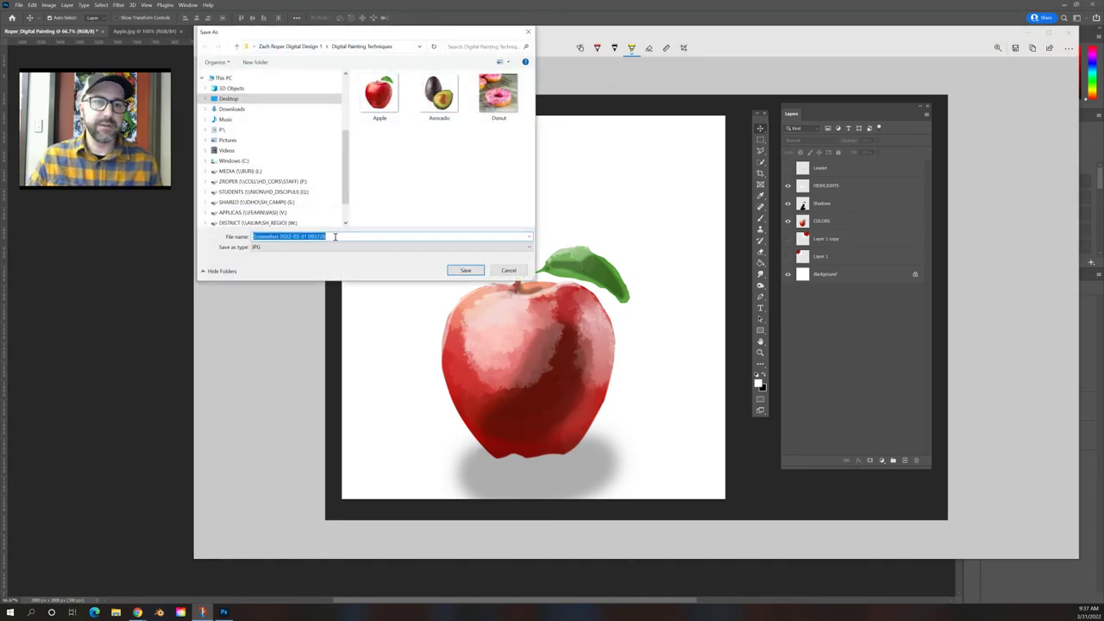
type("Rope")
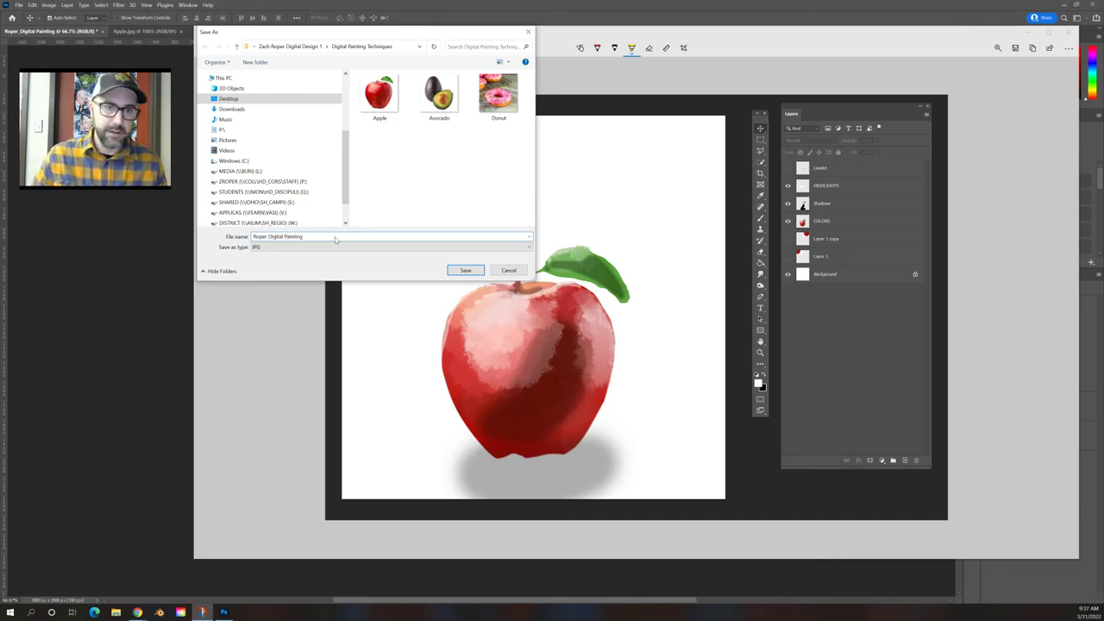
type("r Digital Painting")
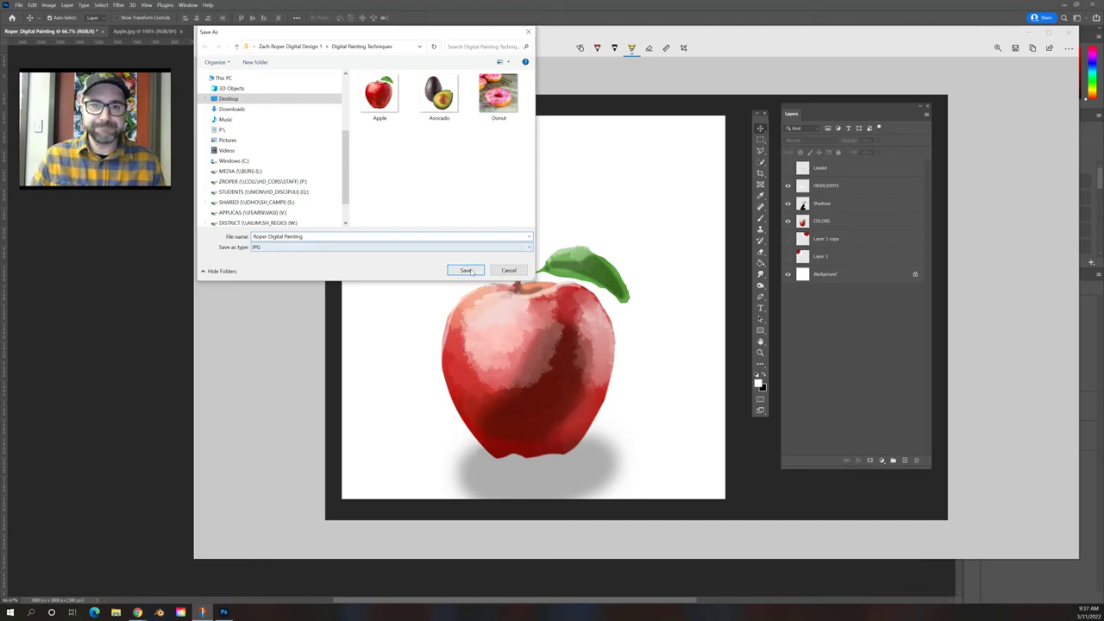
left_click(466, 270)
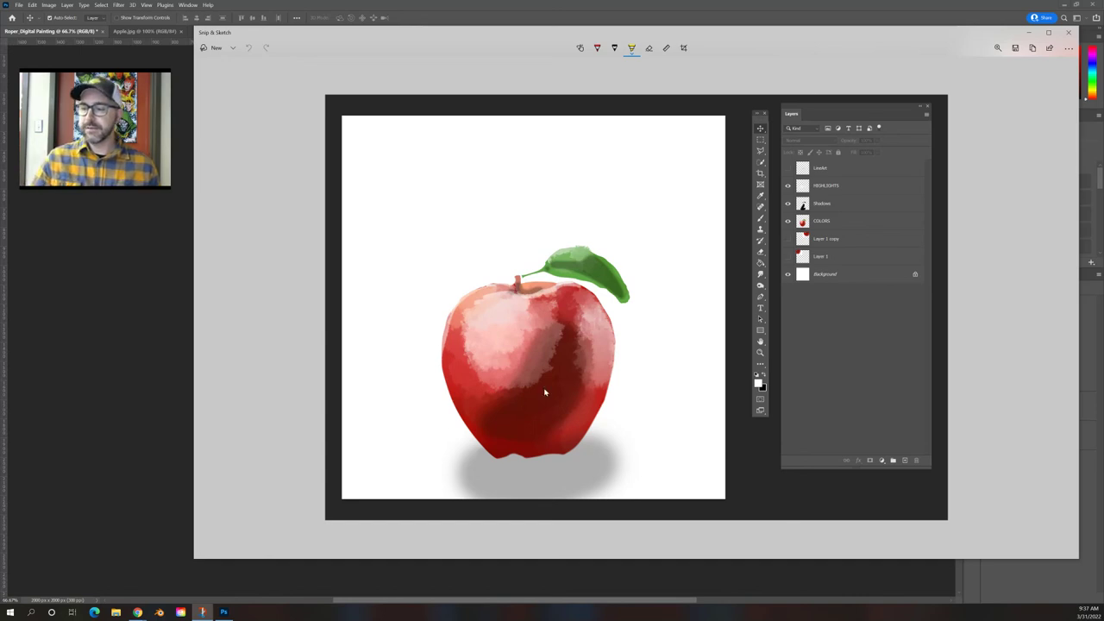
left_click(1028, 32)
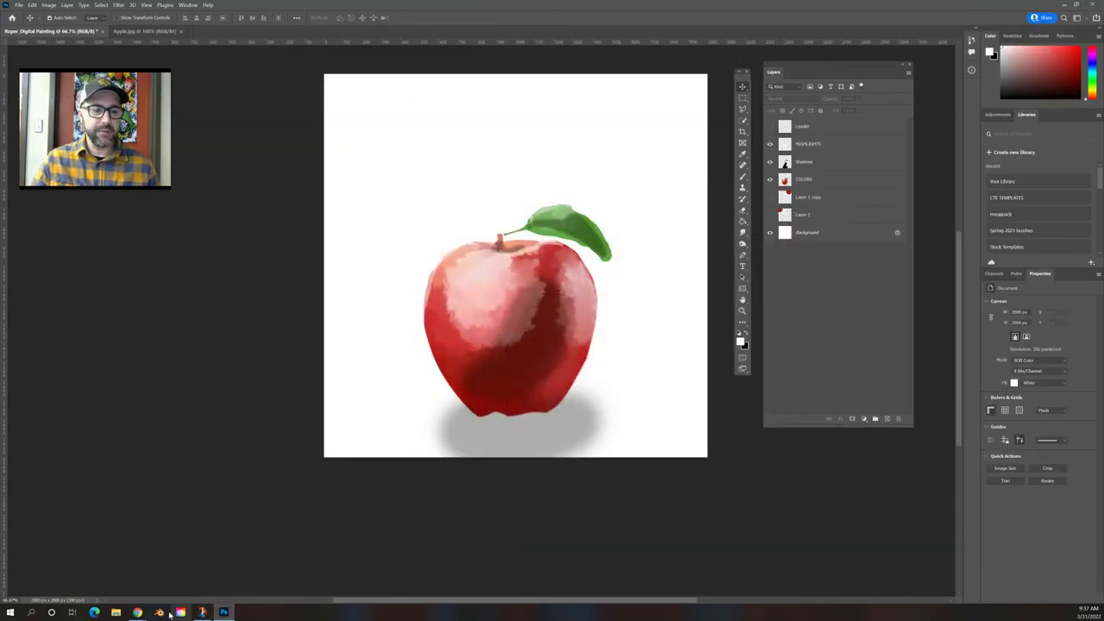
mouse_move(138, 611)
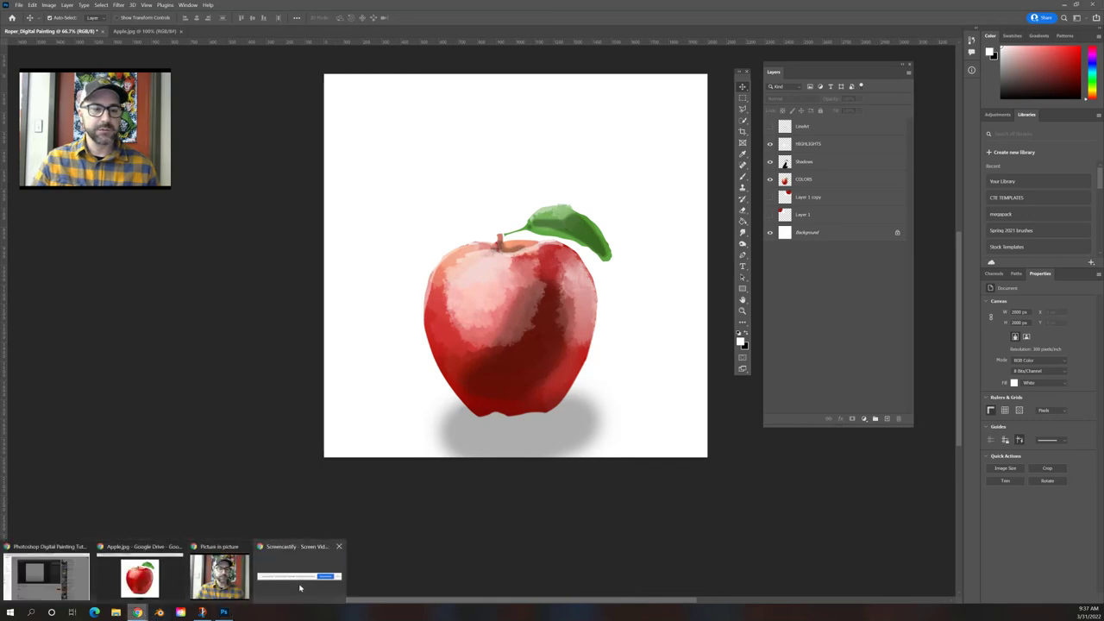